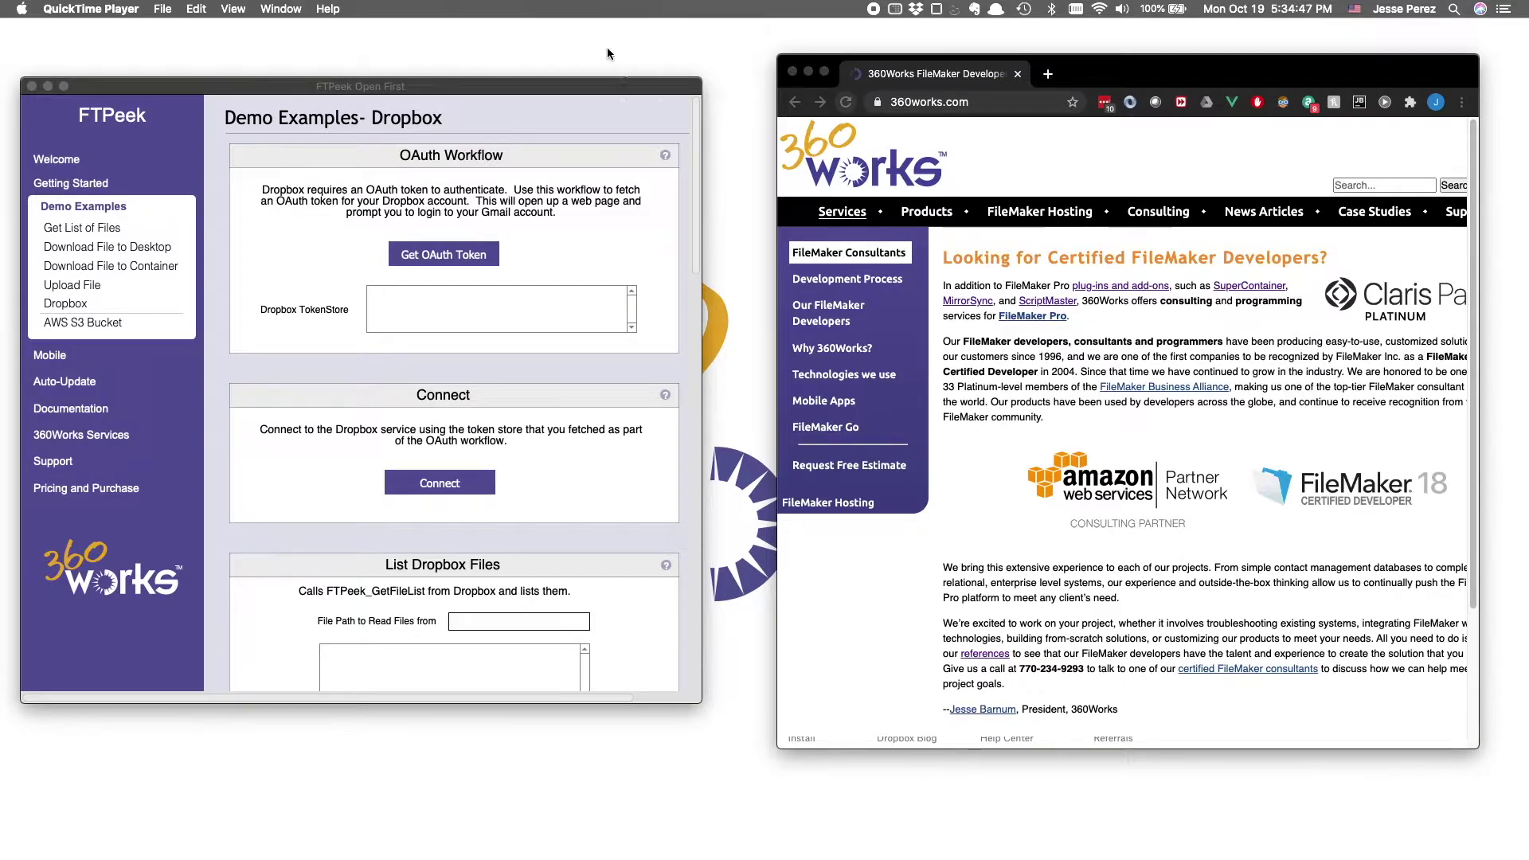
Bring the FTPeek demo window forward and request a Dropbox OAuth token.
left_click(123, 217)
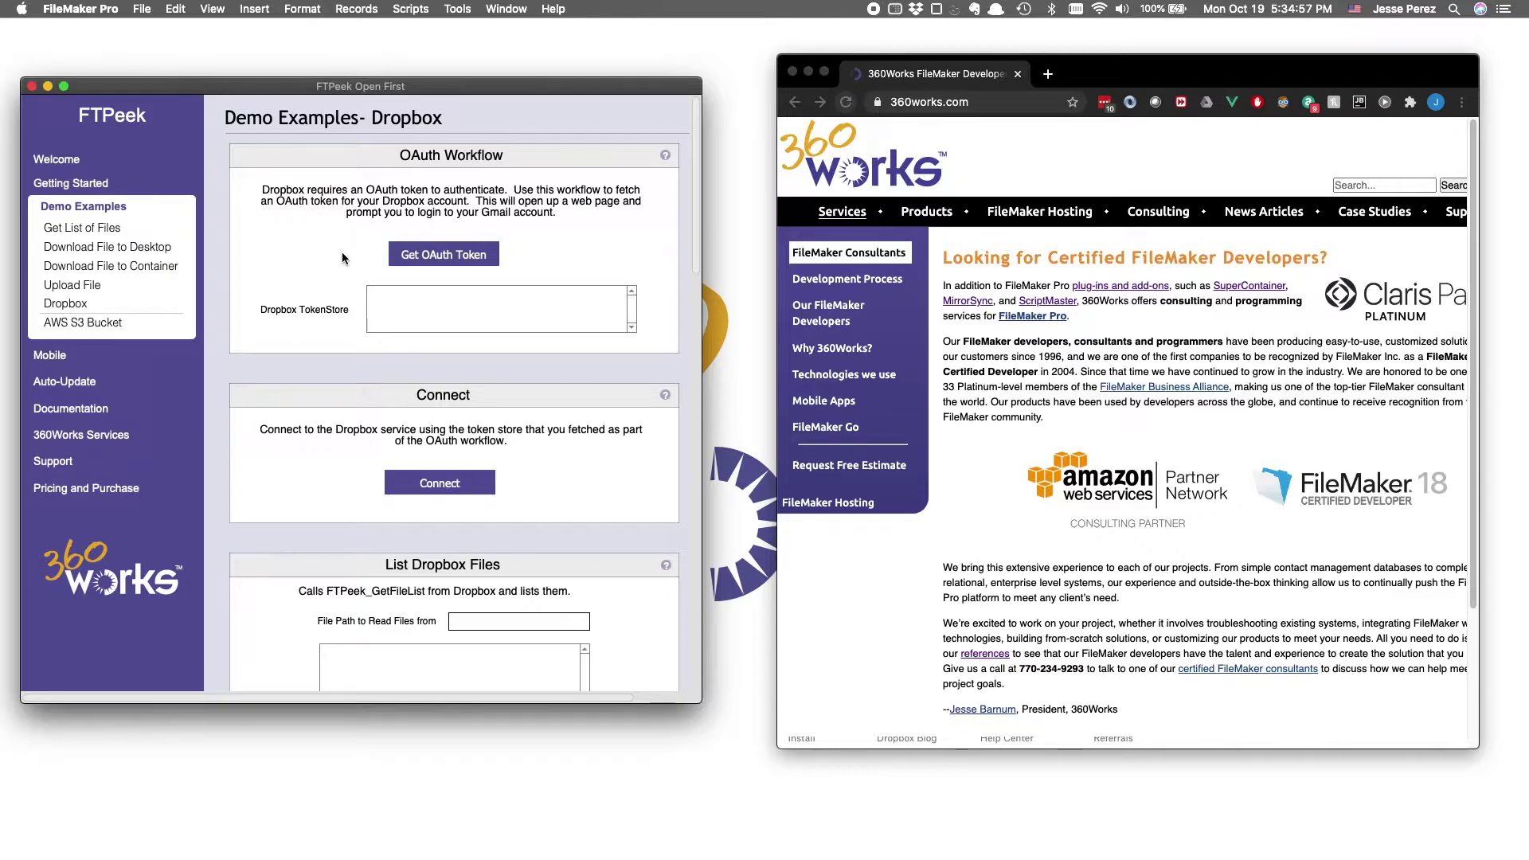
left_click(418, 262)
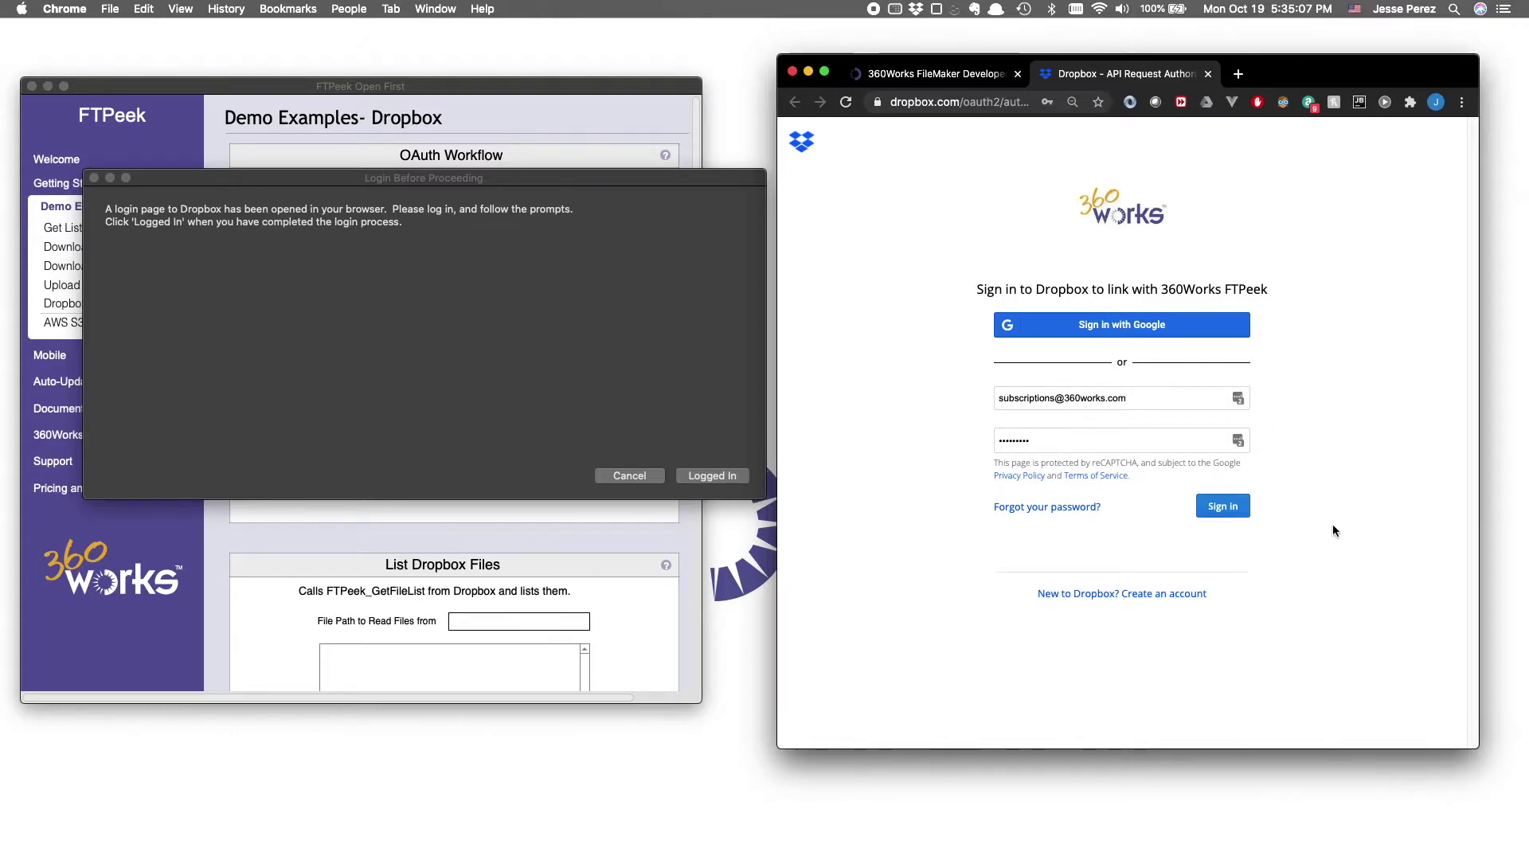
Submit the Dropbox sign-in credentials to authorize FTPeek, then head back to FileMaker.
left_click(1216, 508)
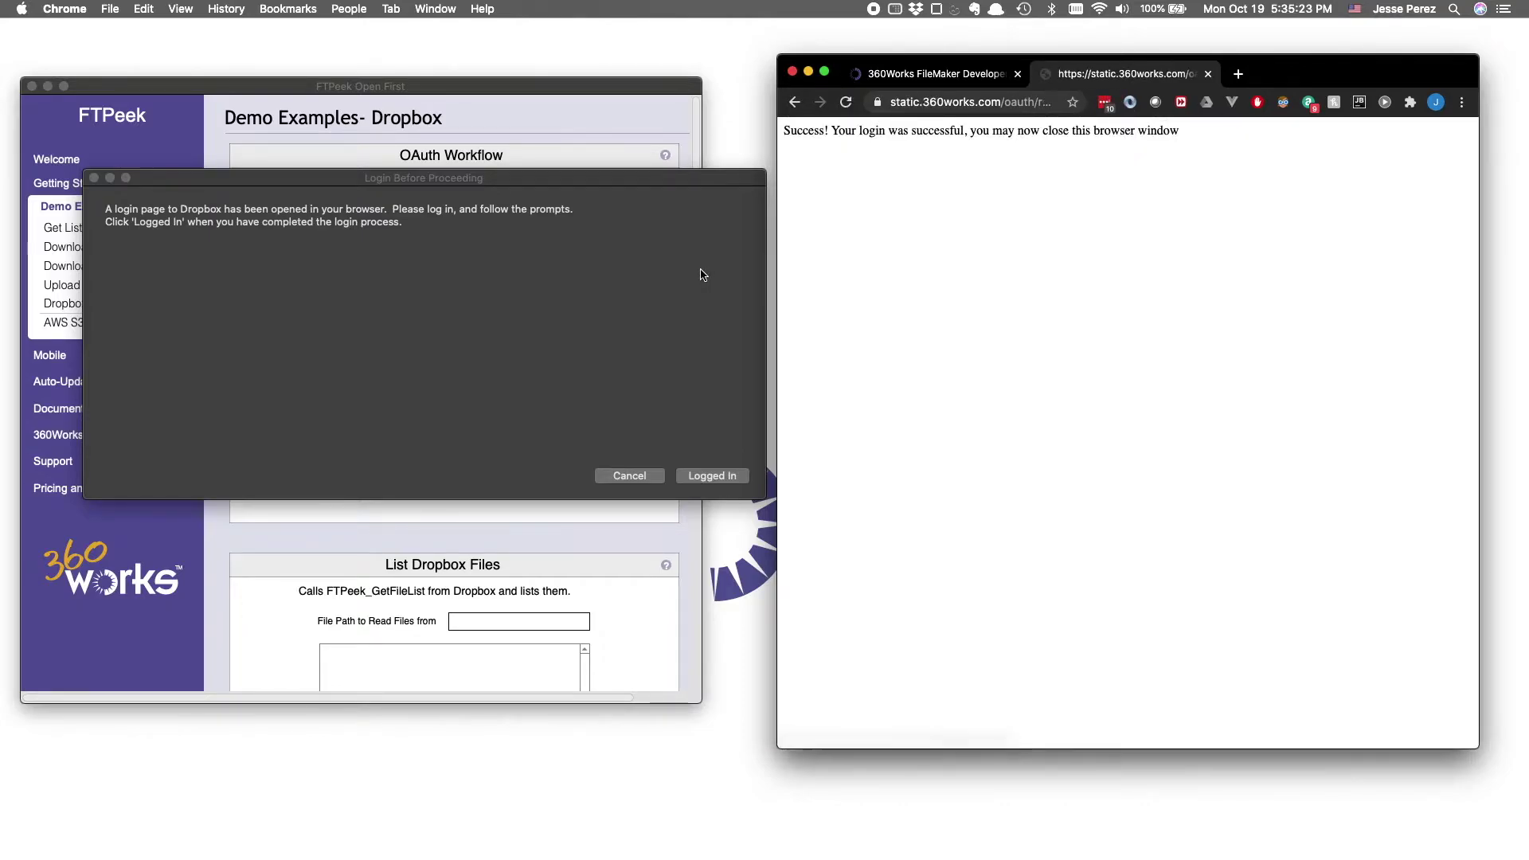
left_click(705, 279)
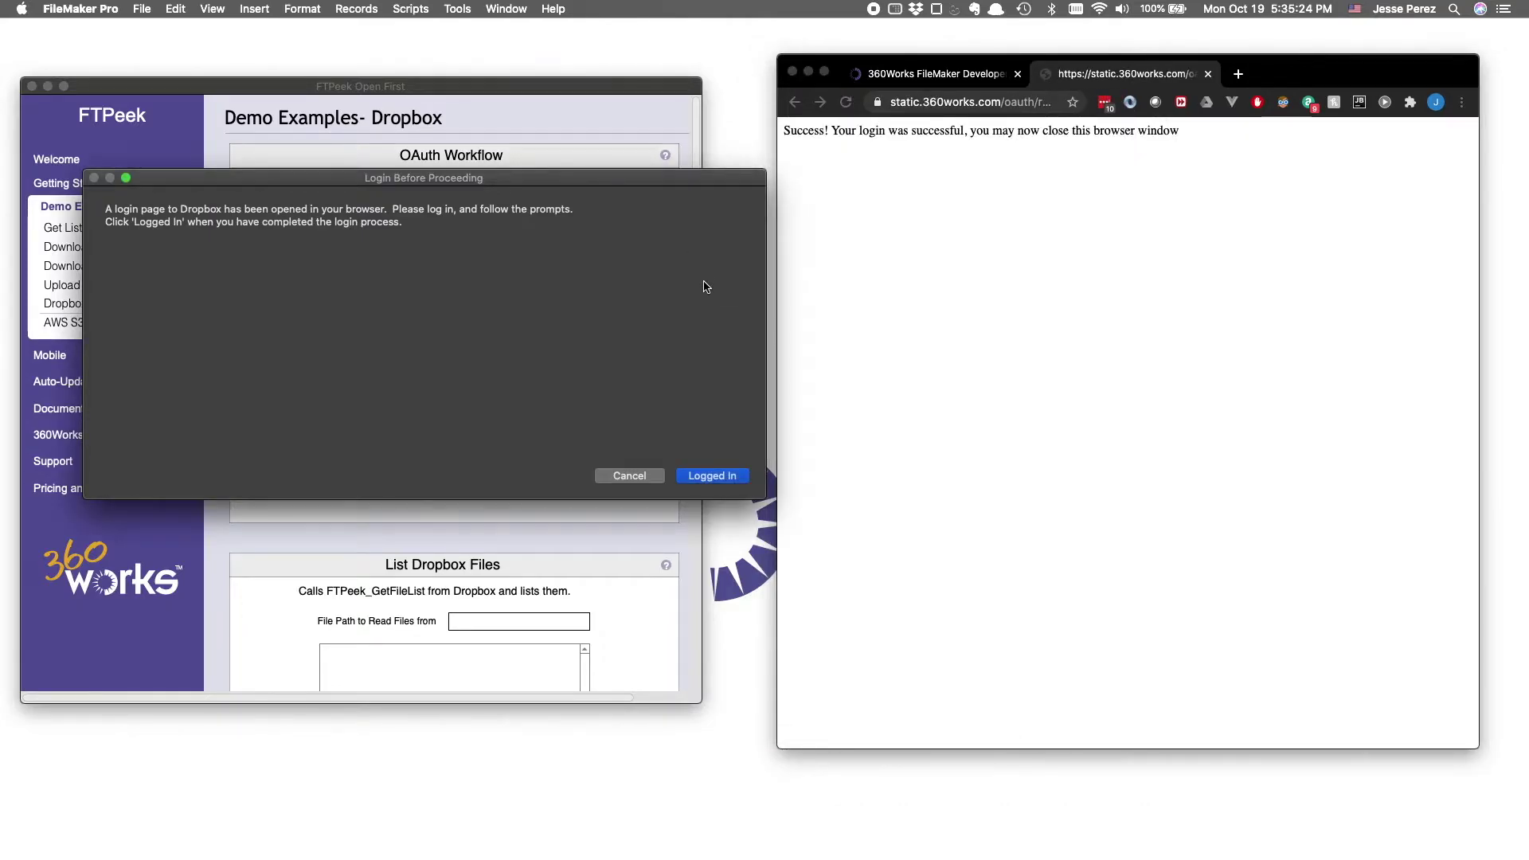
Confirm the login so the OAuth token JSON lands in TokenStore, review it, and commit.
left_click(720, 476)
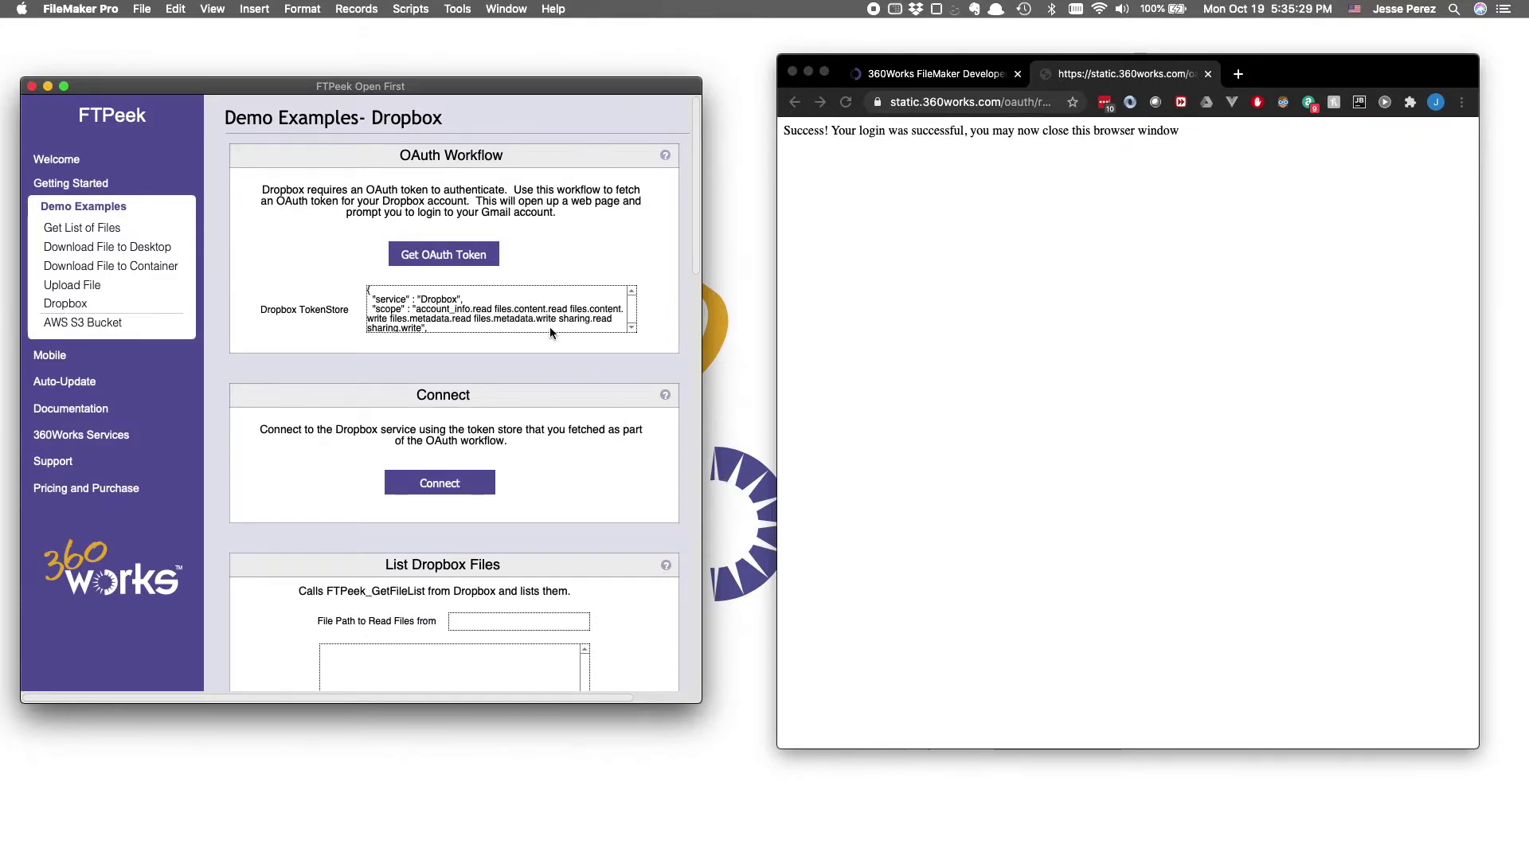
left_click(512, 298)
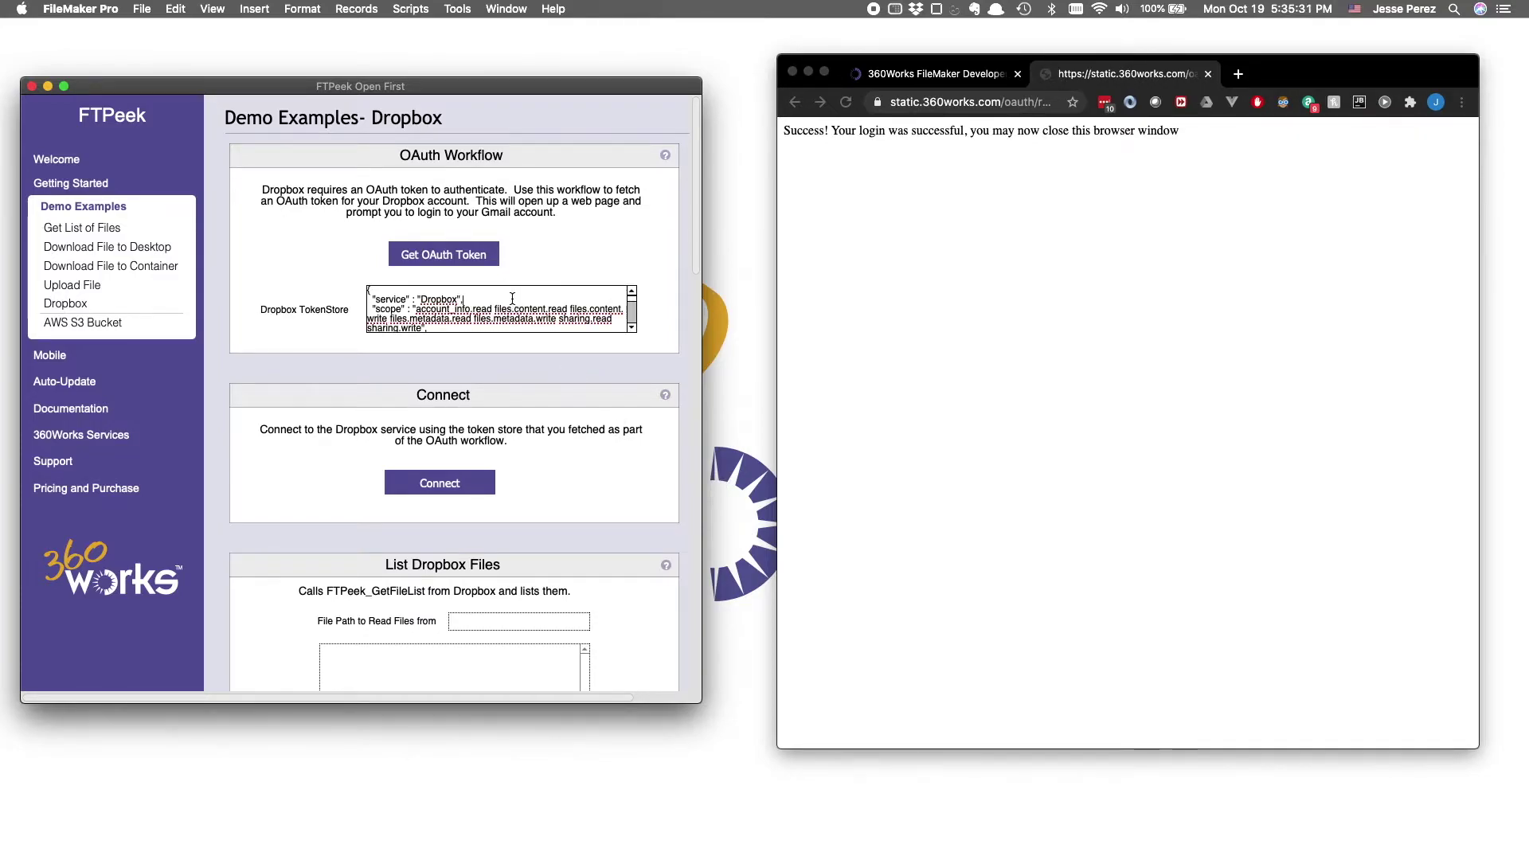
scroll(514, 306, "down", 3)
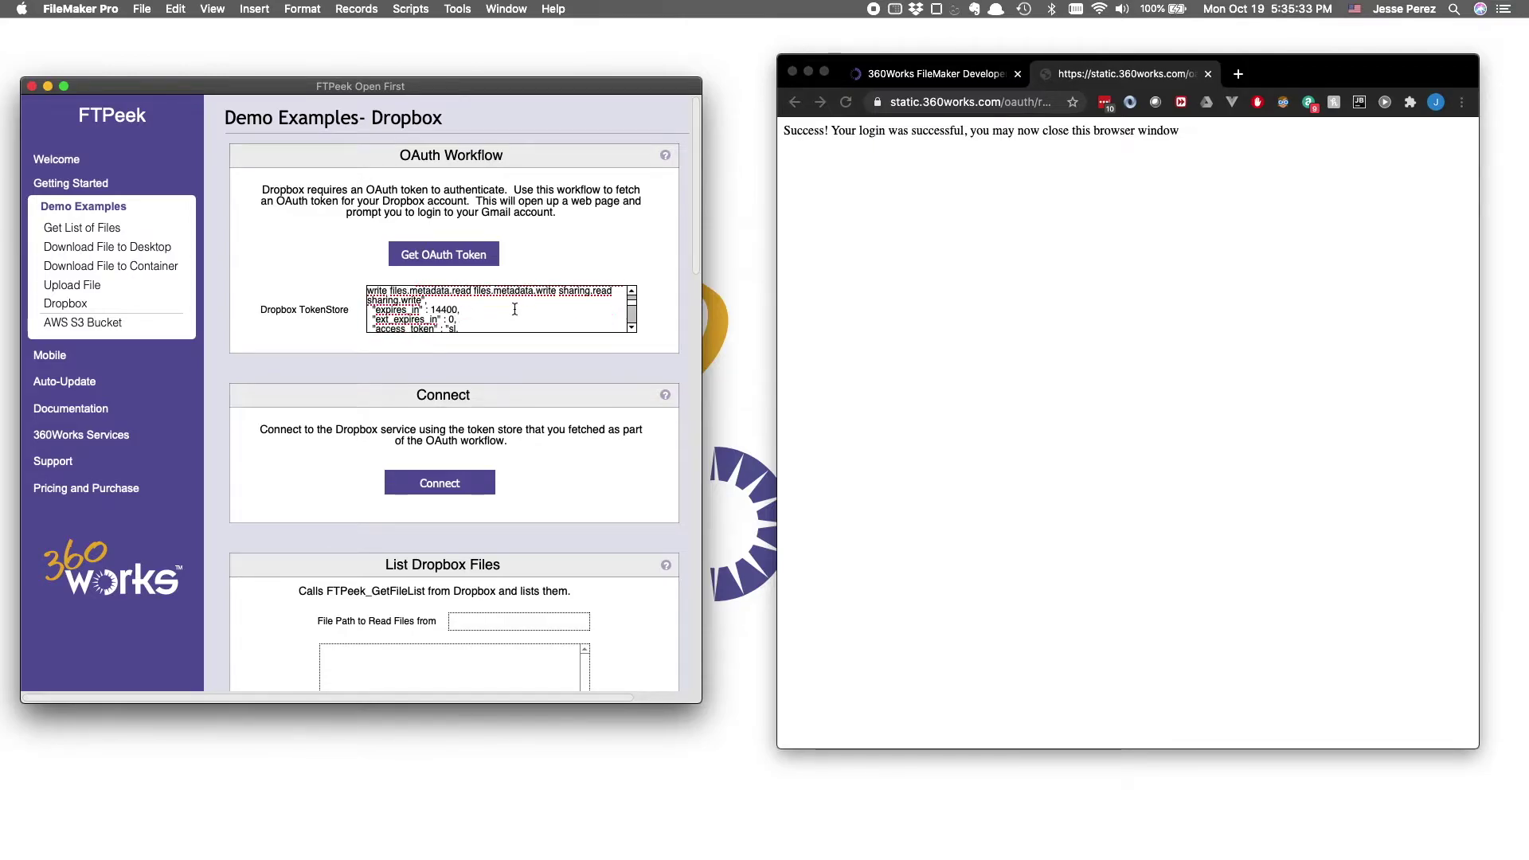
scroll(514, 309, "down", 4)
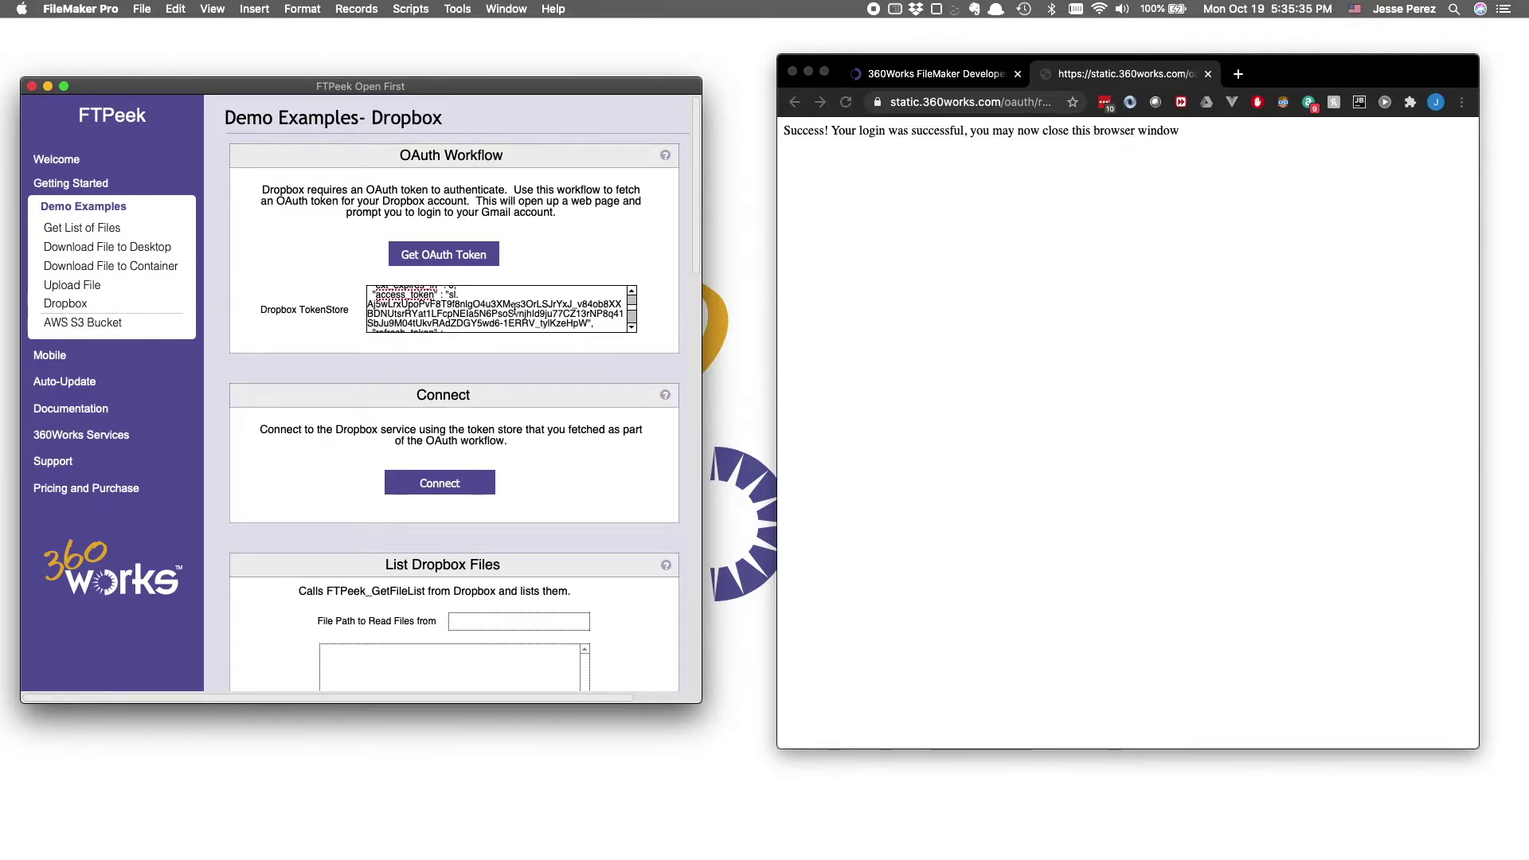
scroll(515, 309, "down", 3)
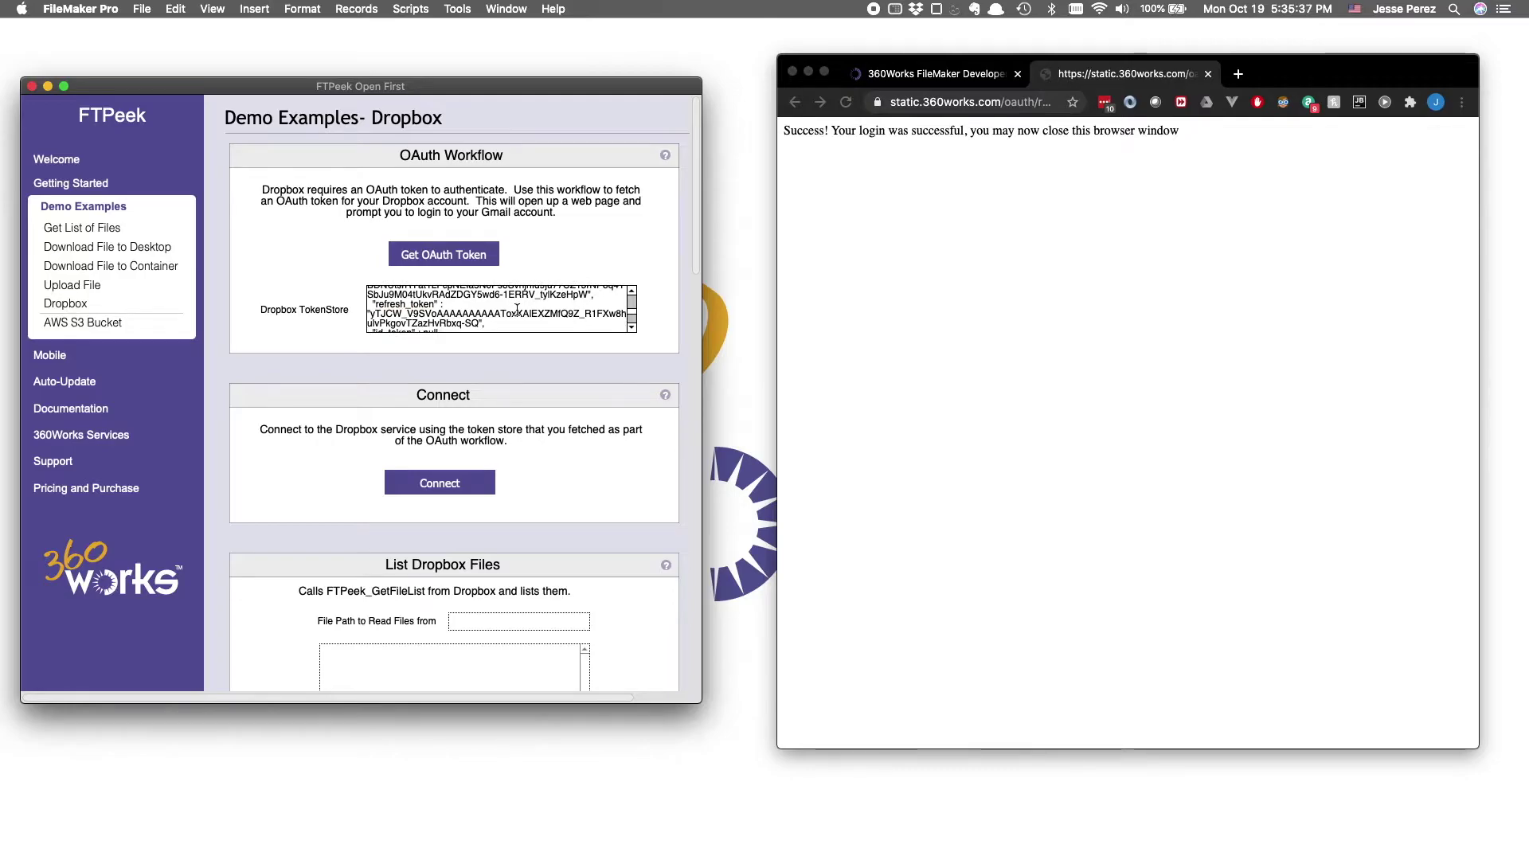
left_click(617, 347)
scroll(613, 354, "down", 1)
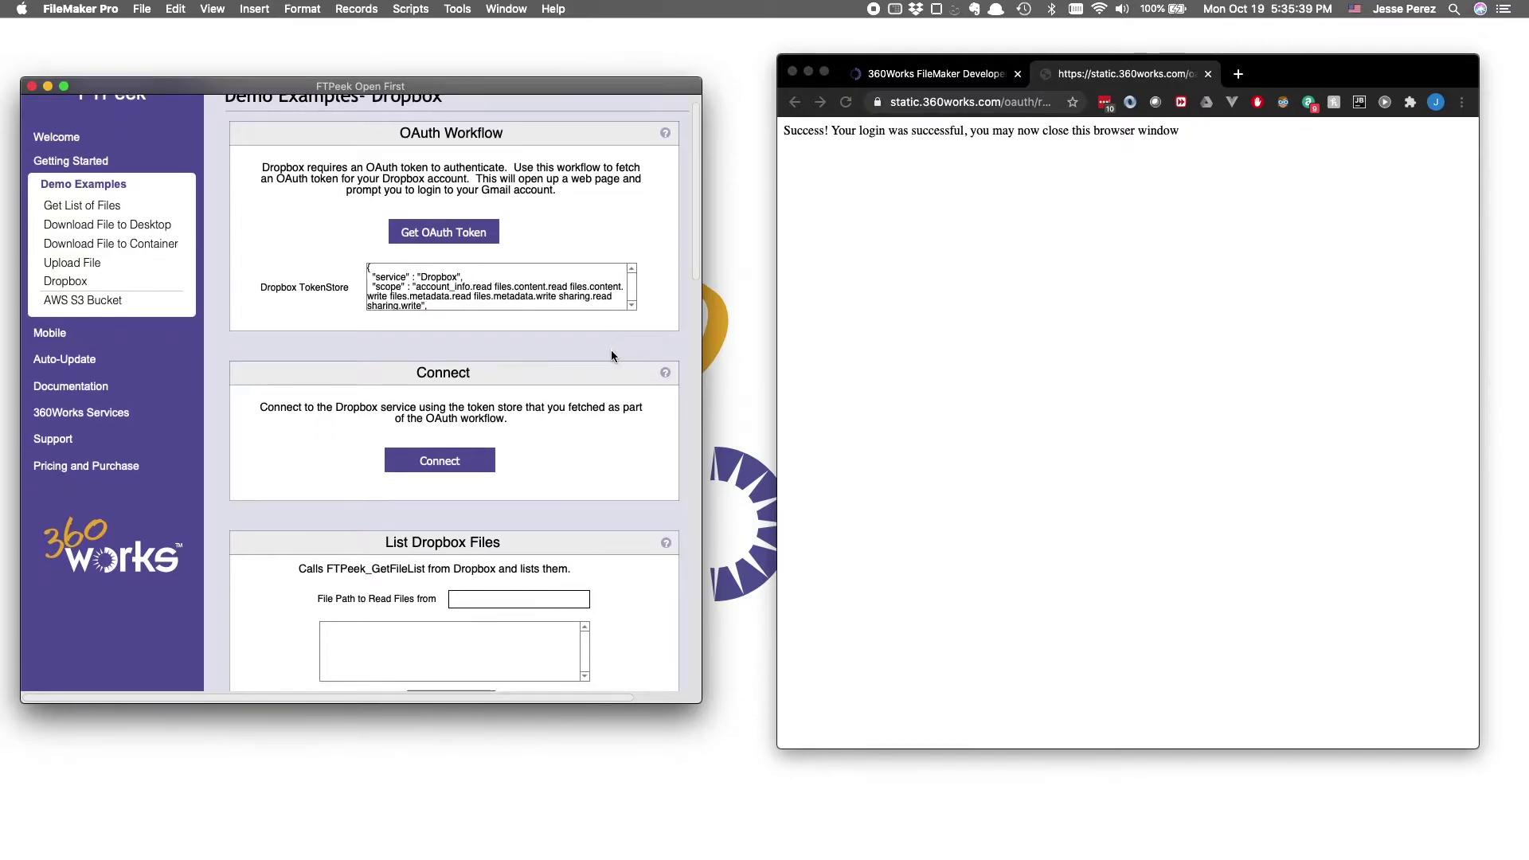
scroll(613, 355, "down", 3)
Connect to Dropbox with the stored token and dismiss the Connected confirmation.
left_click(472, 390)
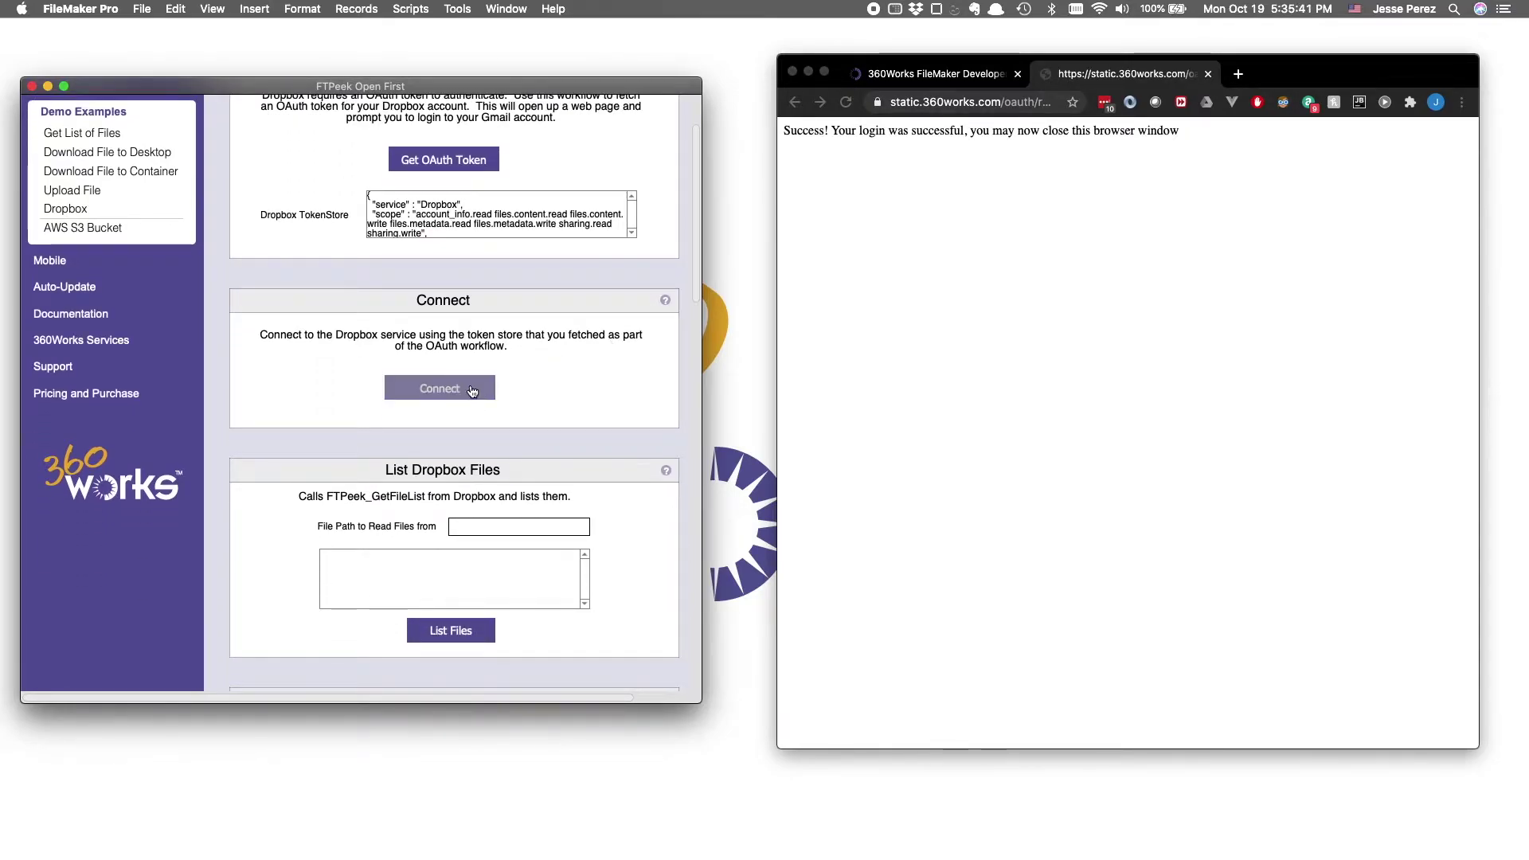
left_click(210, 367)
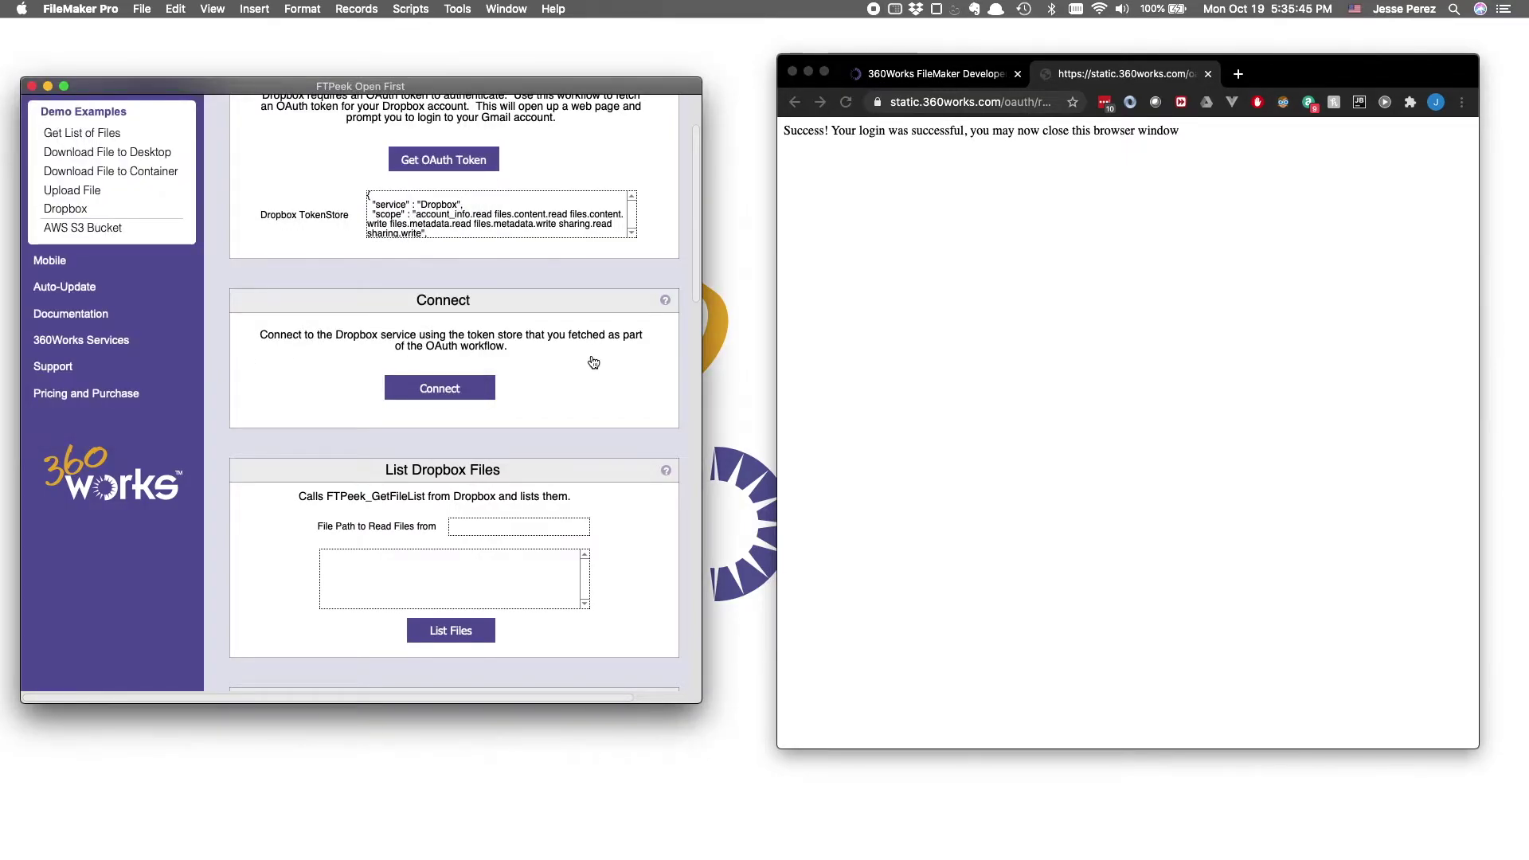
scroll(605, 359, "down", 5)
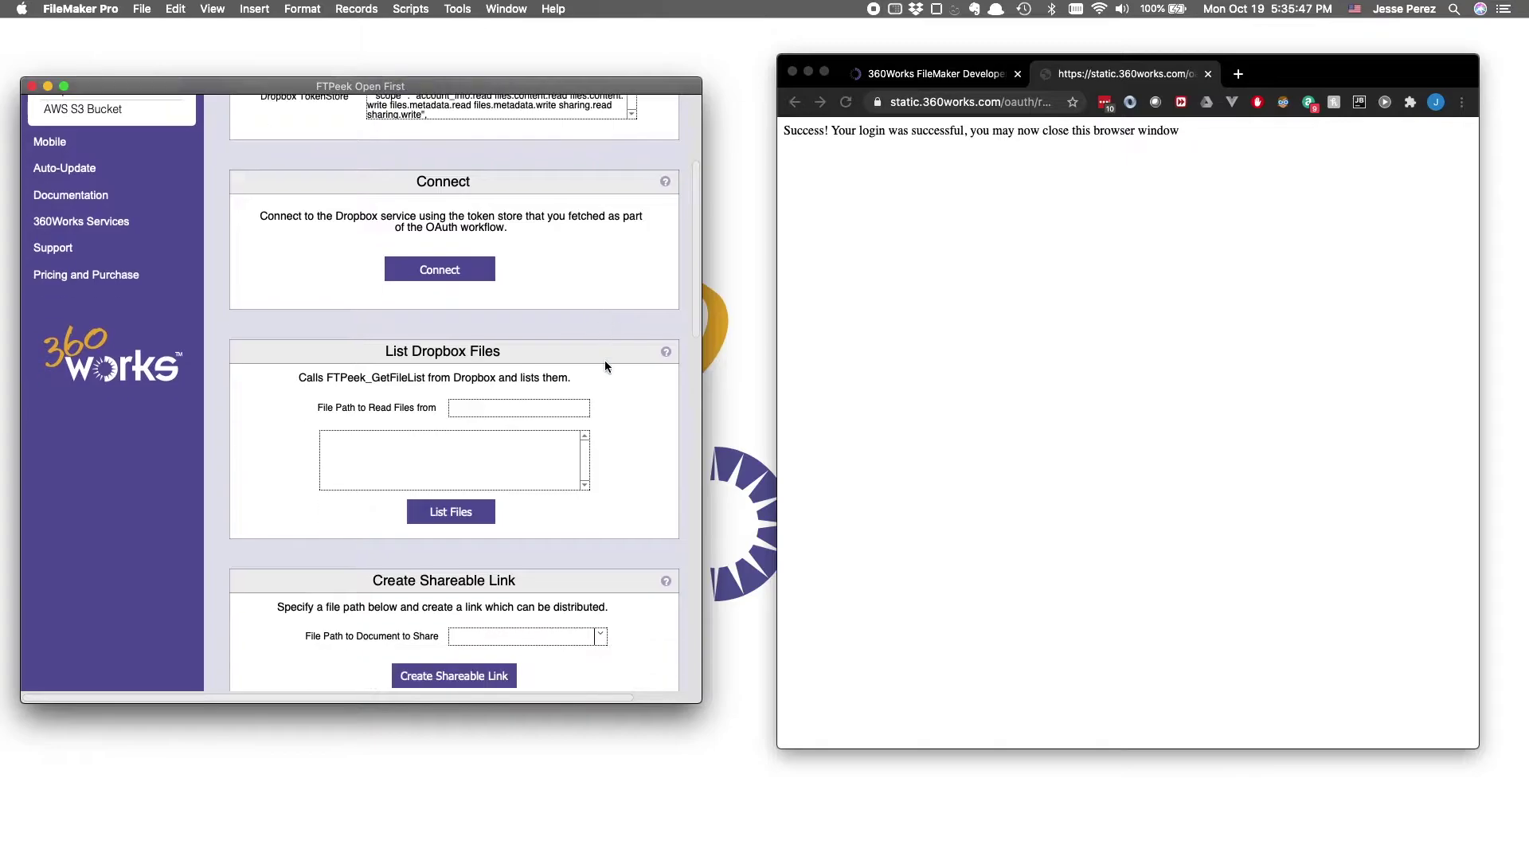
scroll(604, 366, "down", 3)
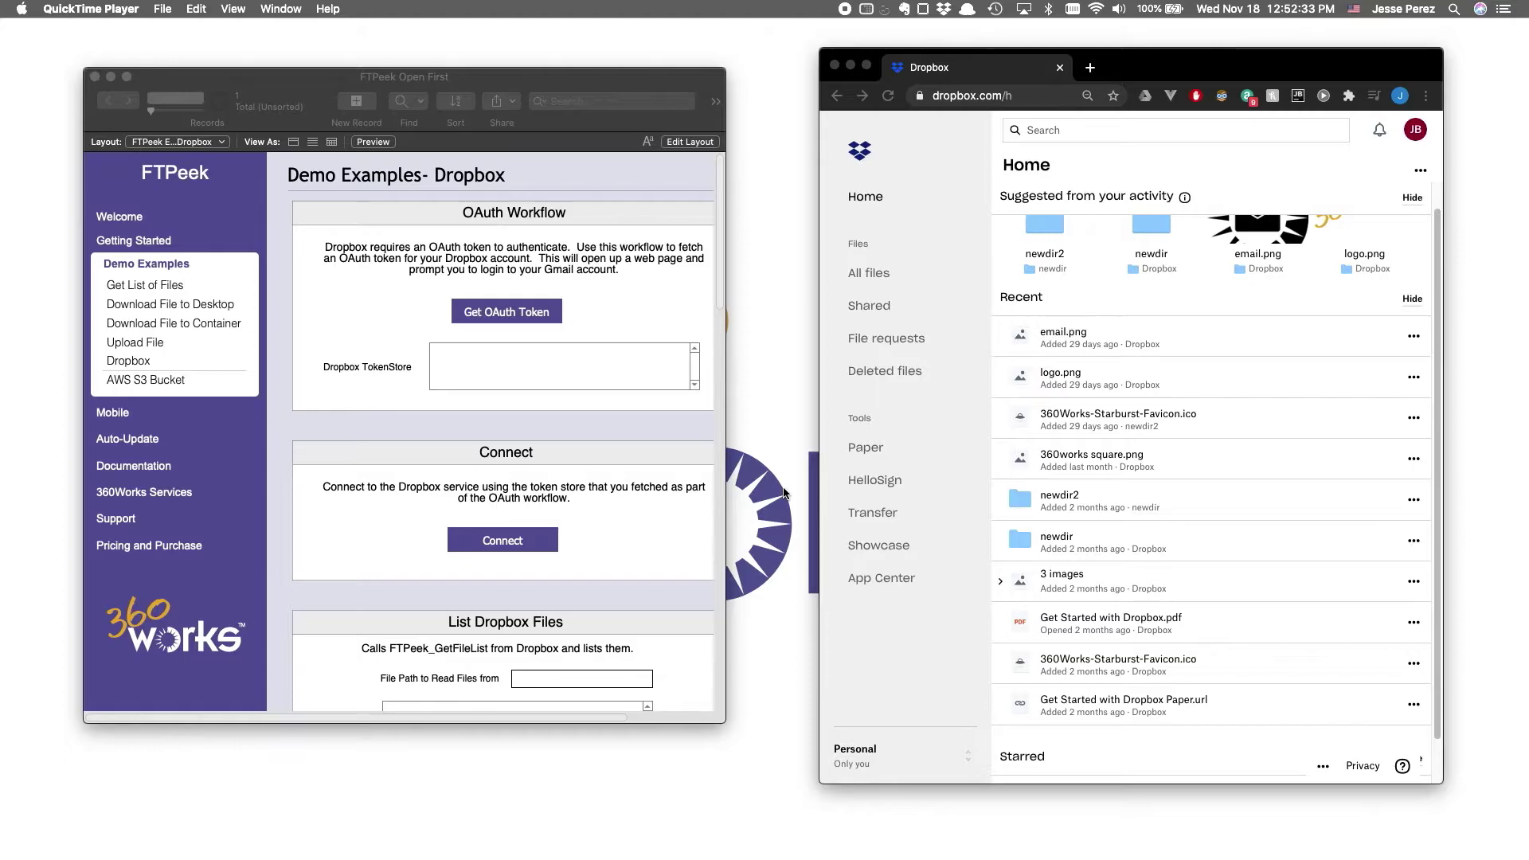
left_click(309, 86)
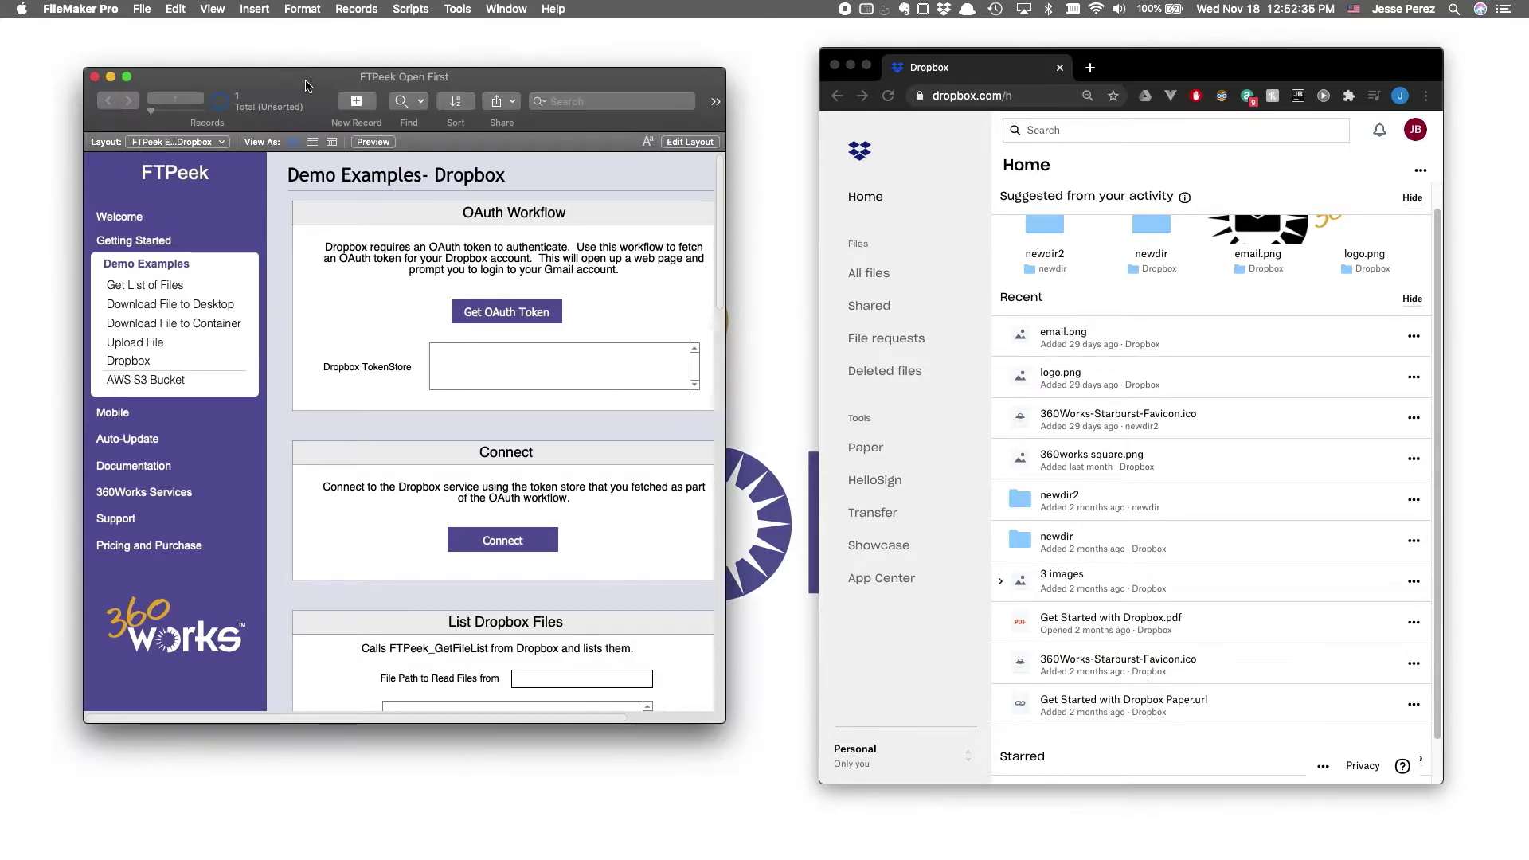
left_click(411, 11)
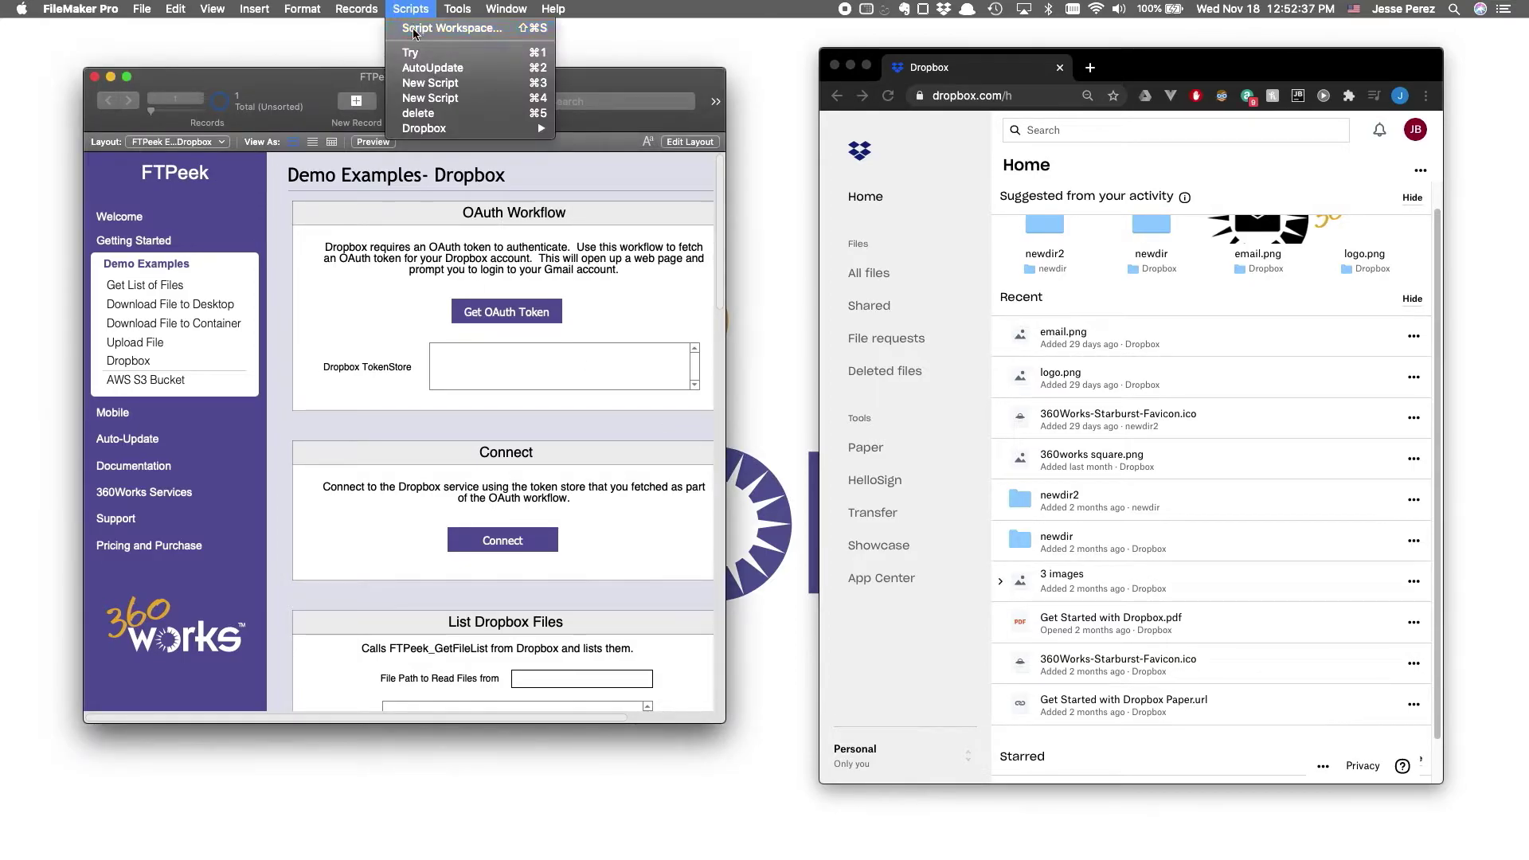
left_click(412, 29)
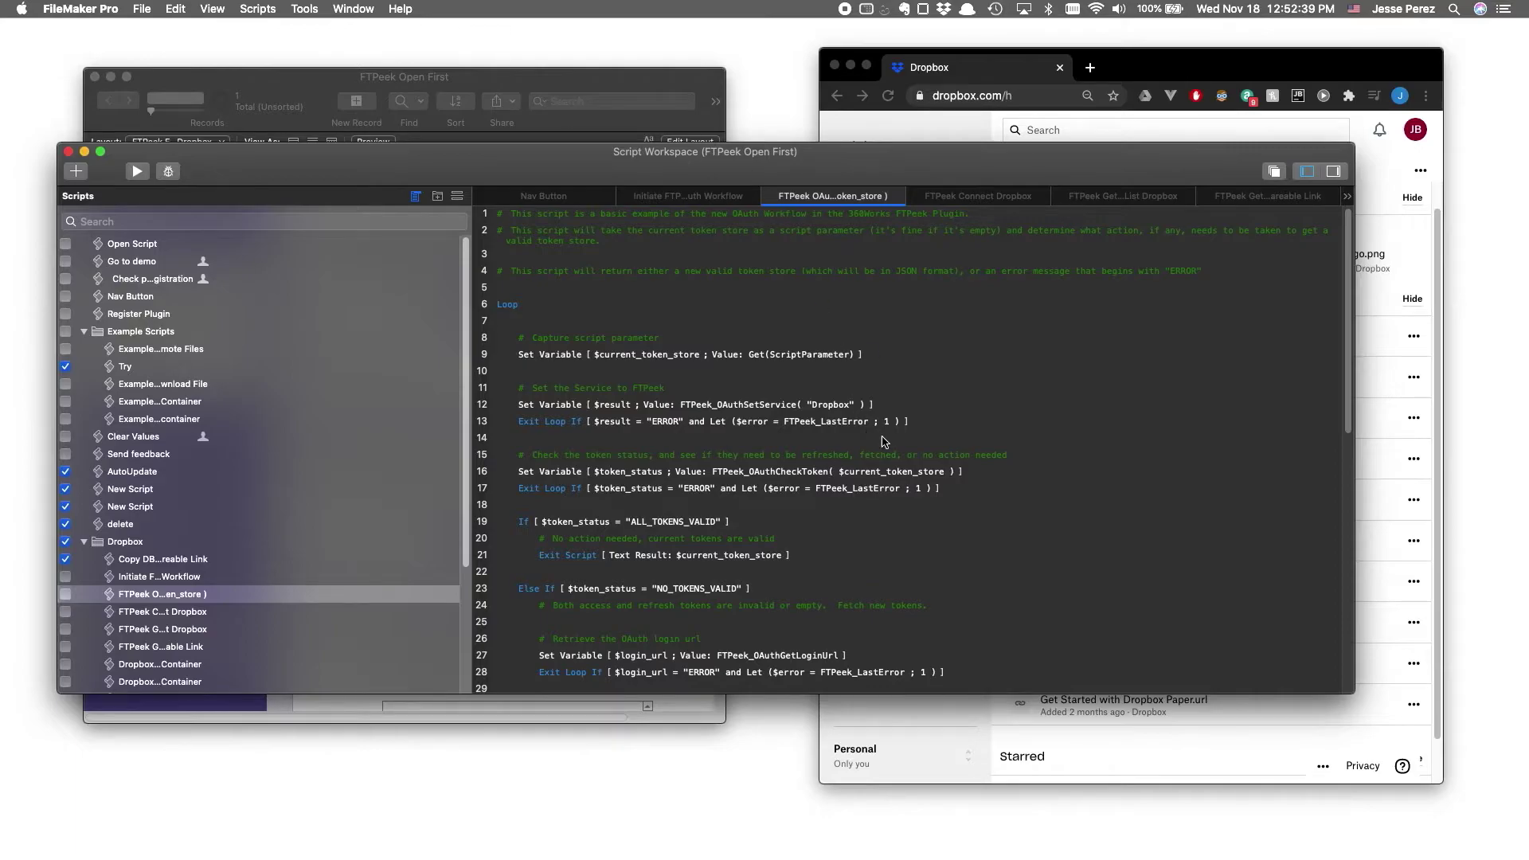
scroll(1047, 470, "down", 1)
scroll(1048, 470, "down", 1)
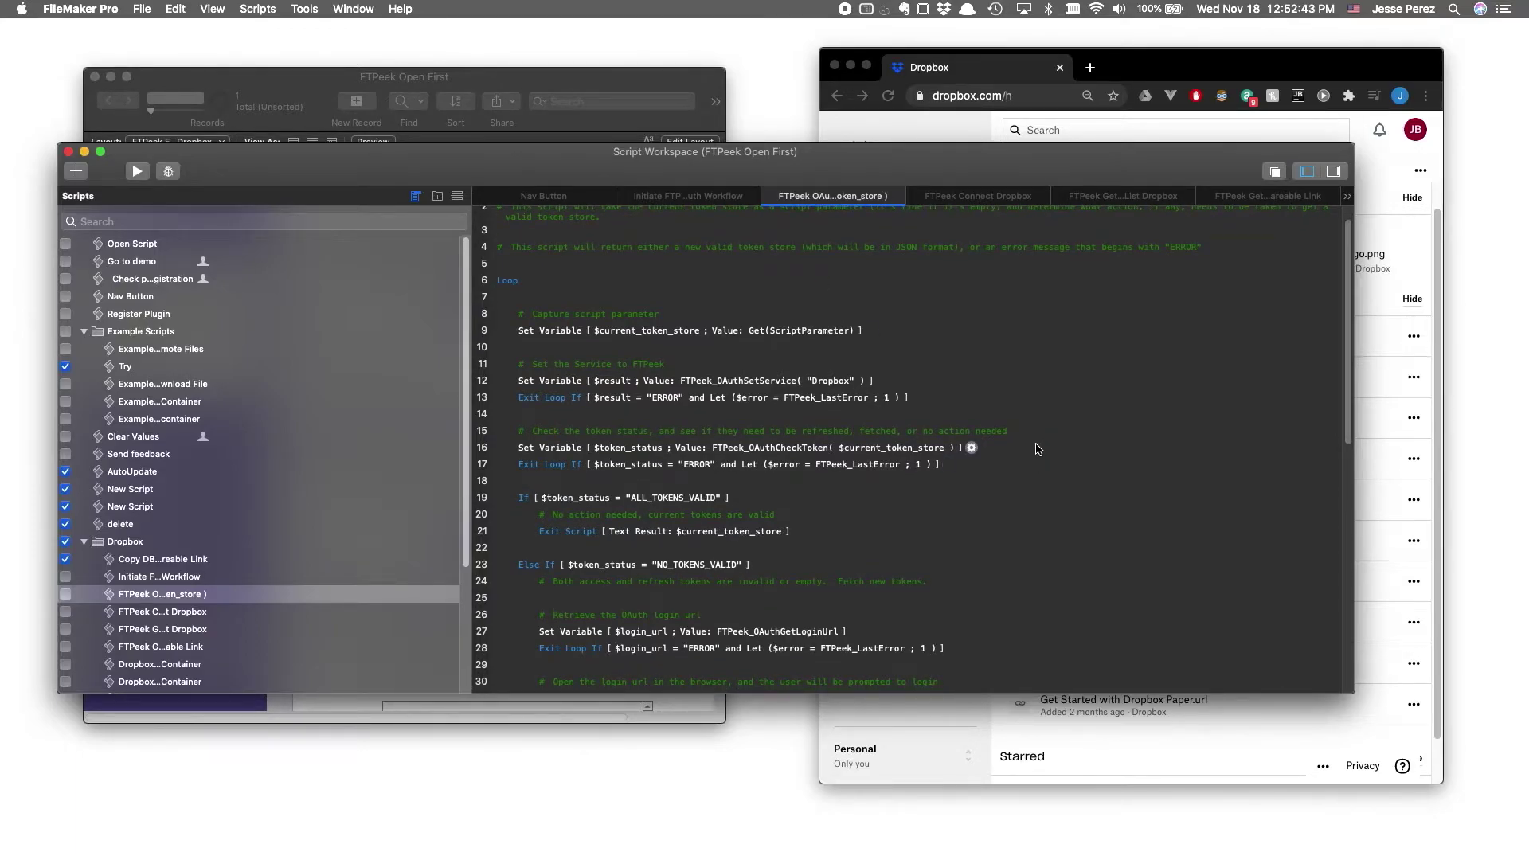
left_click(1035, 447)
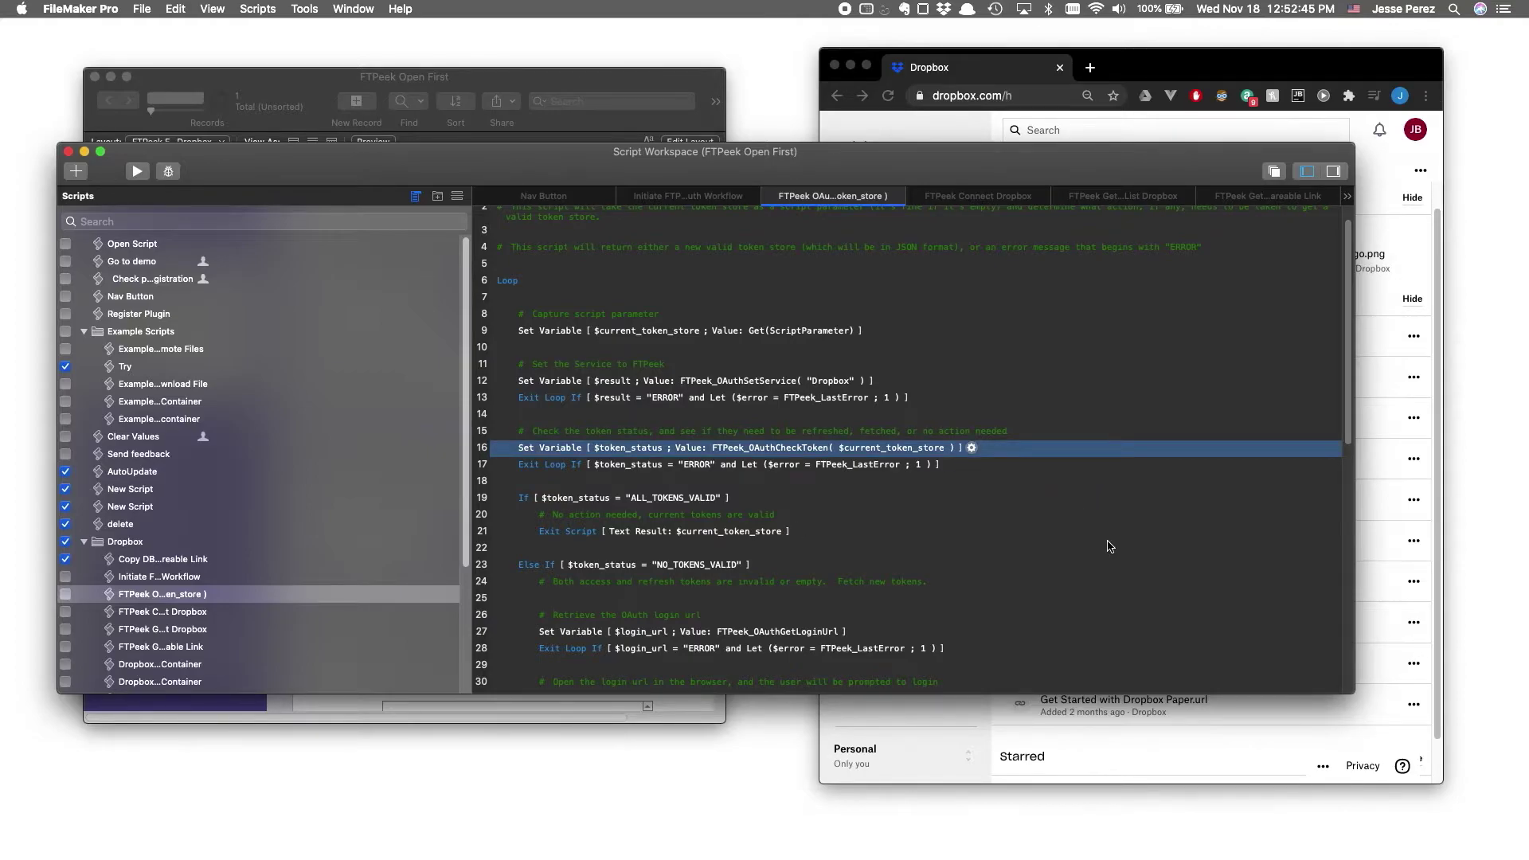
scroll(1109, 546, "down", 1)
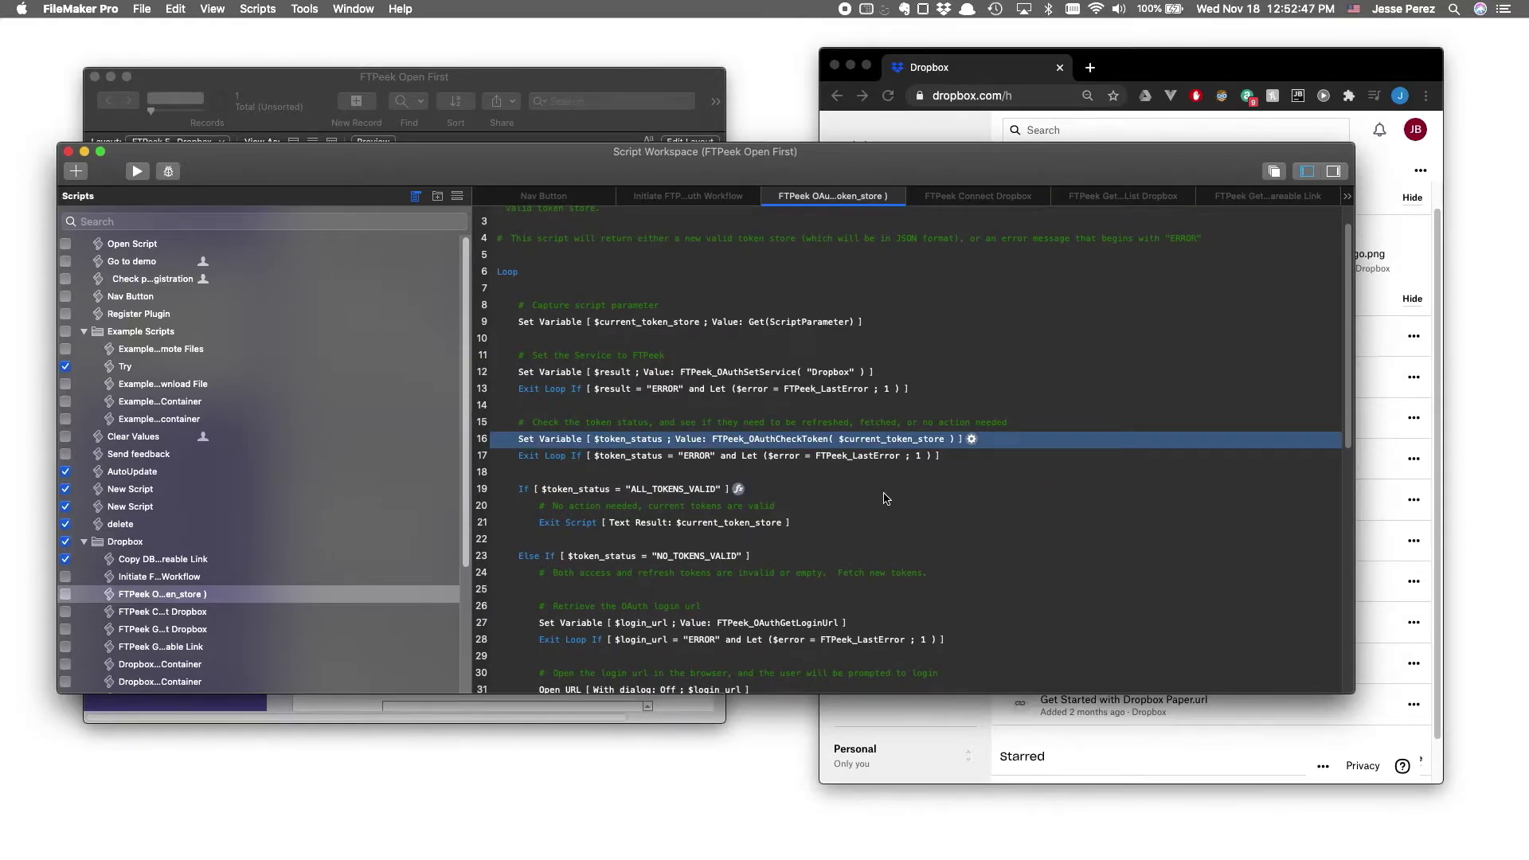
left_click(886, 493)
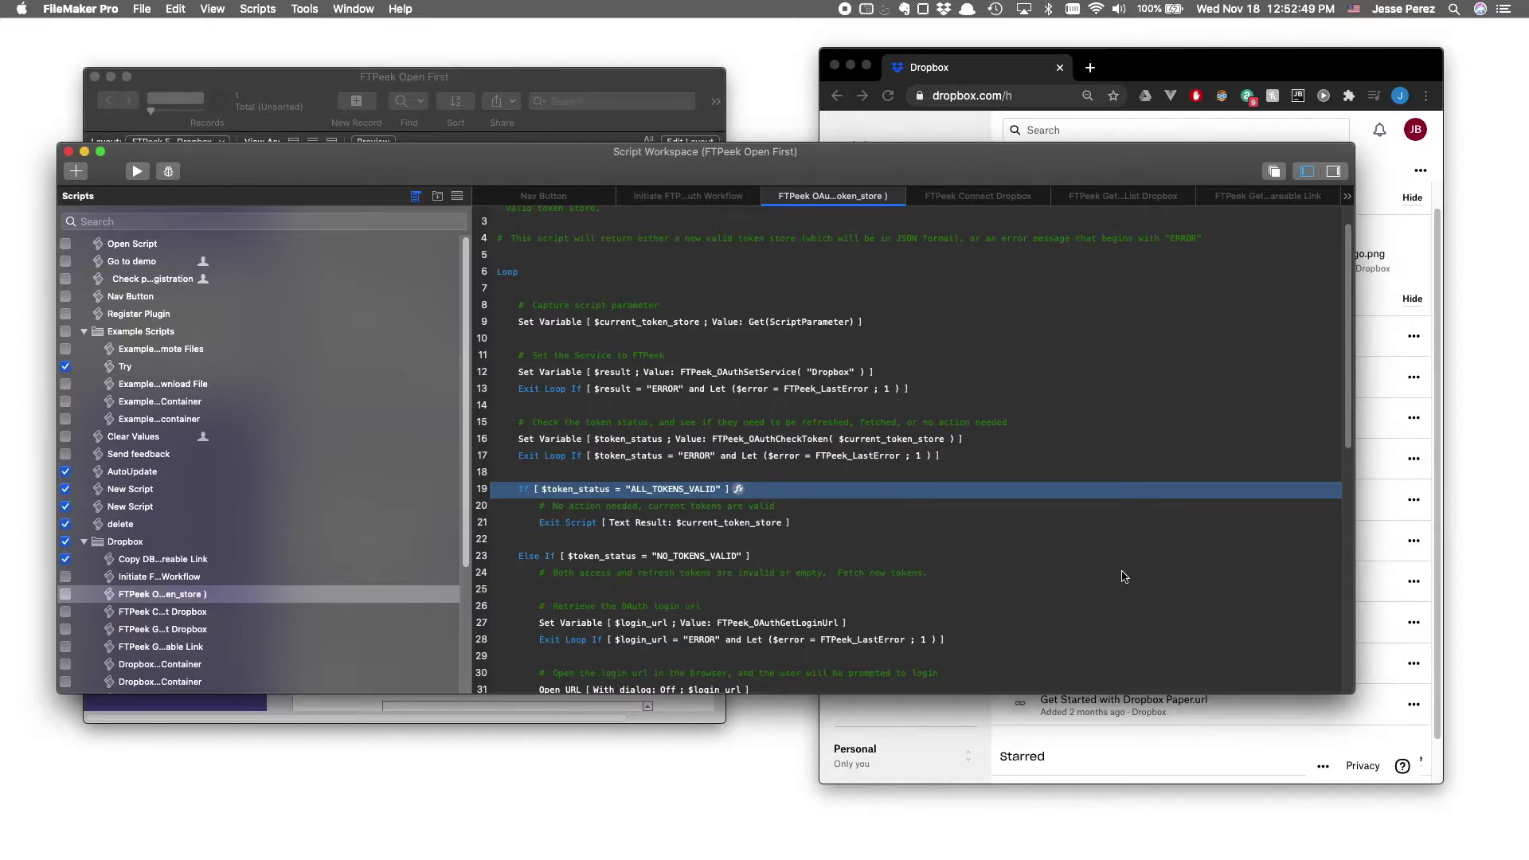
scroll(1123, 574, "down", 1)
scroll(1120, 577, "down", 5)
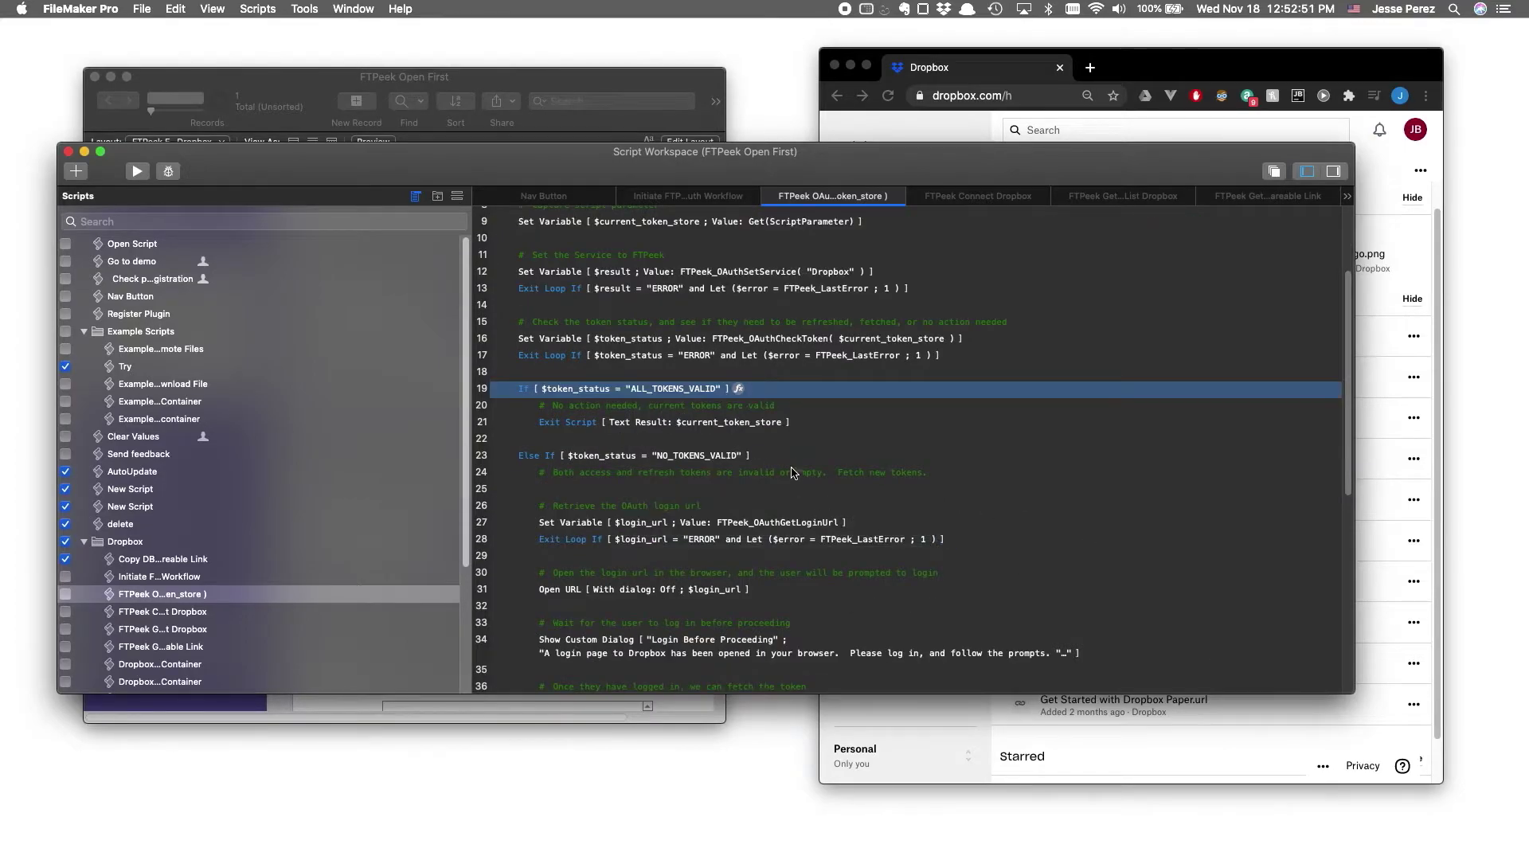
left_click(795, 459)
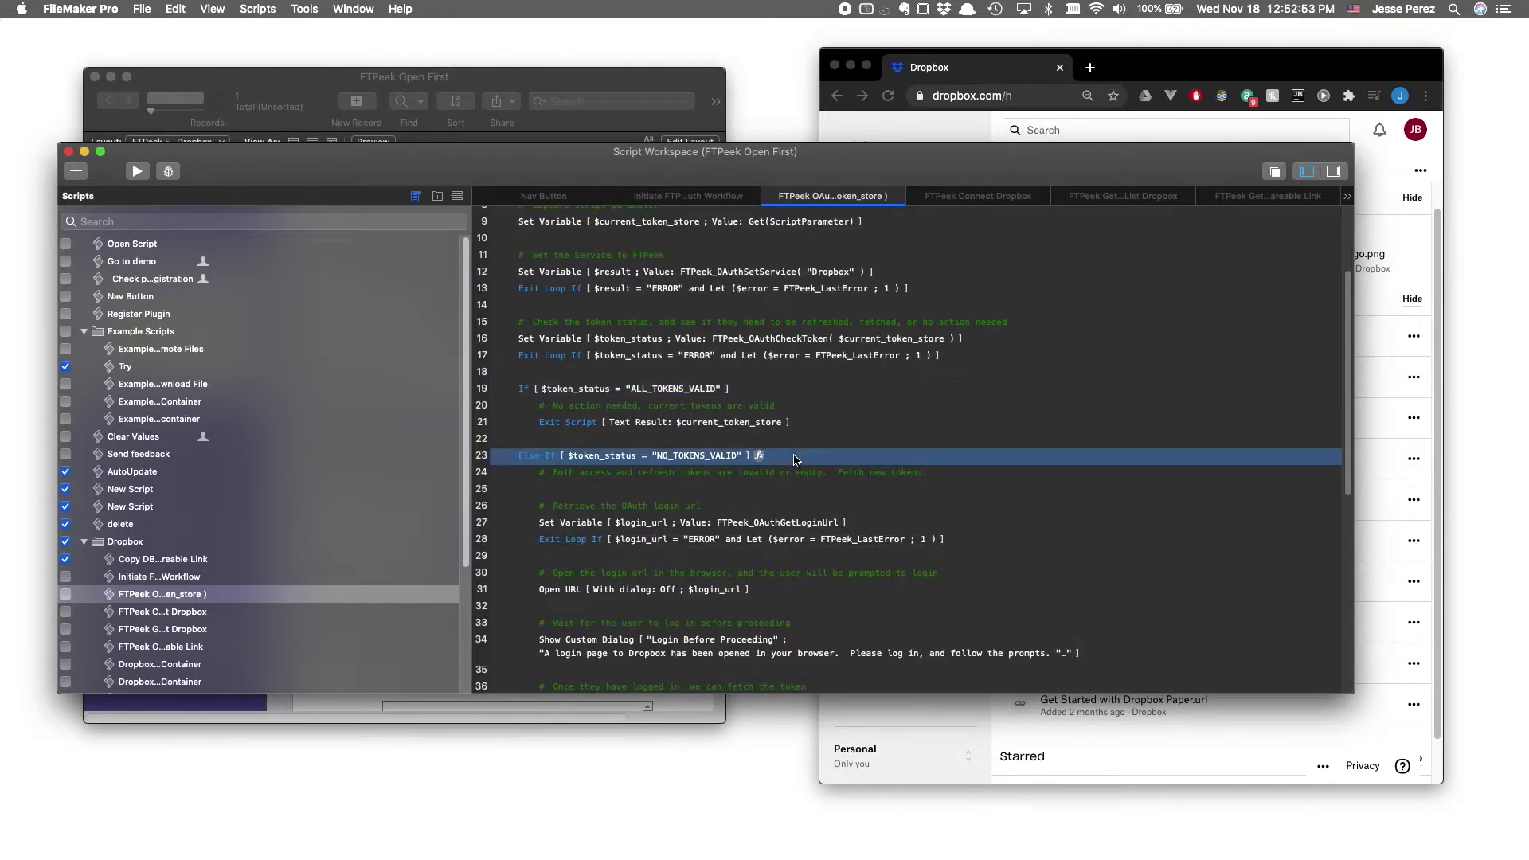
scroll(794, 462, "down", 2)
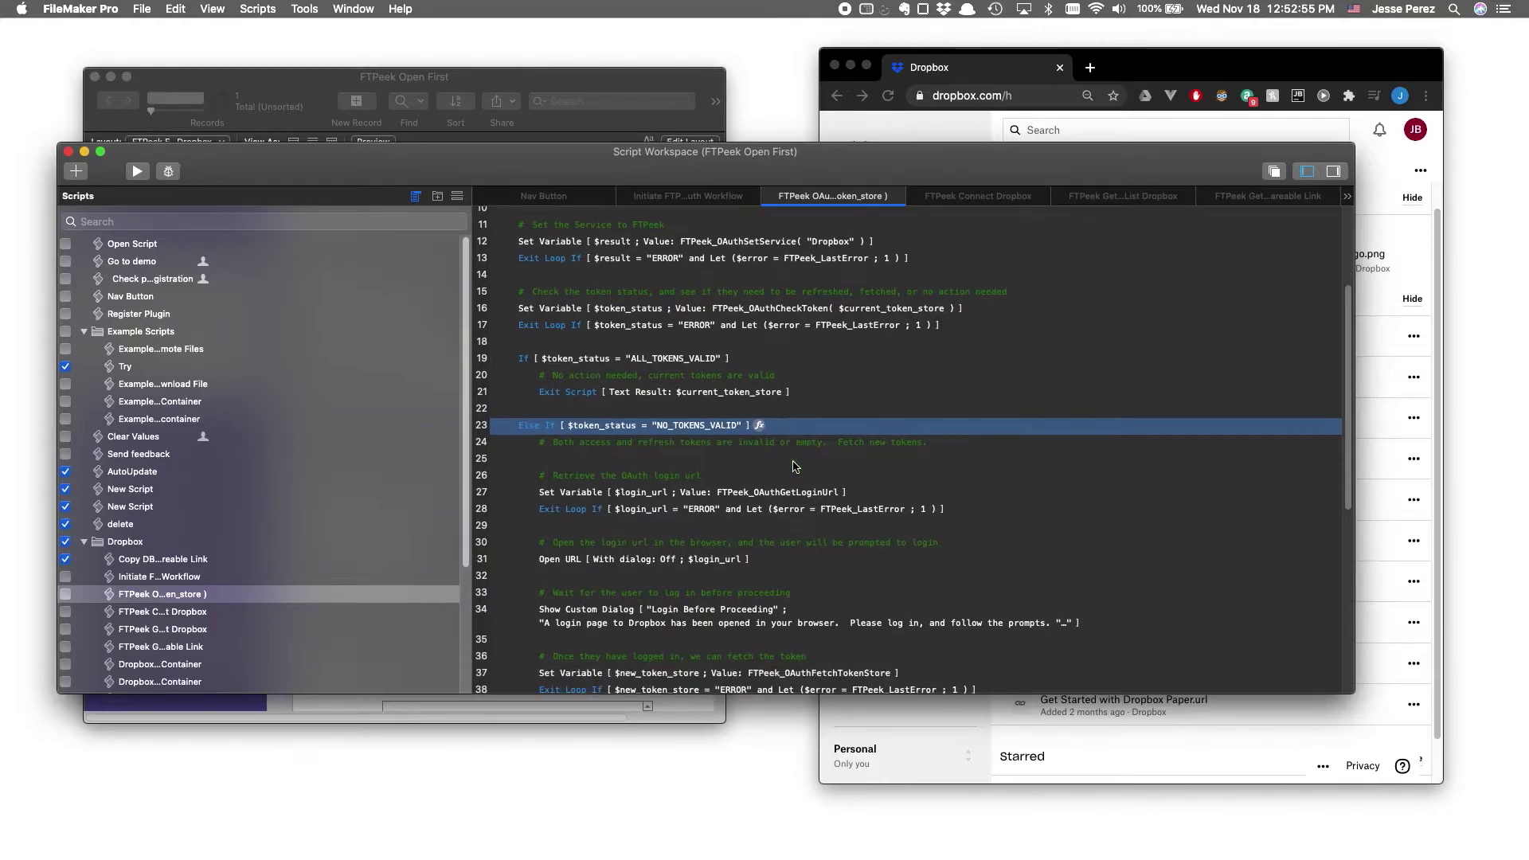
left_click(925, 484)
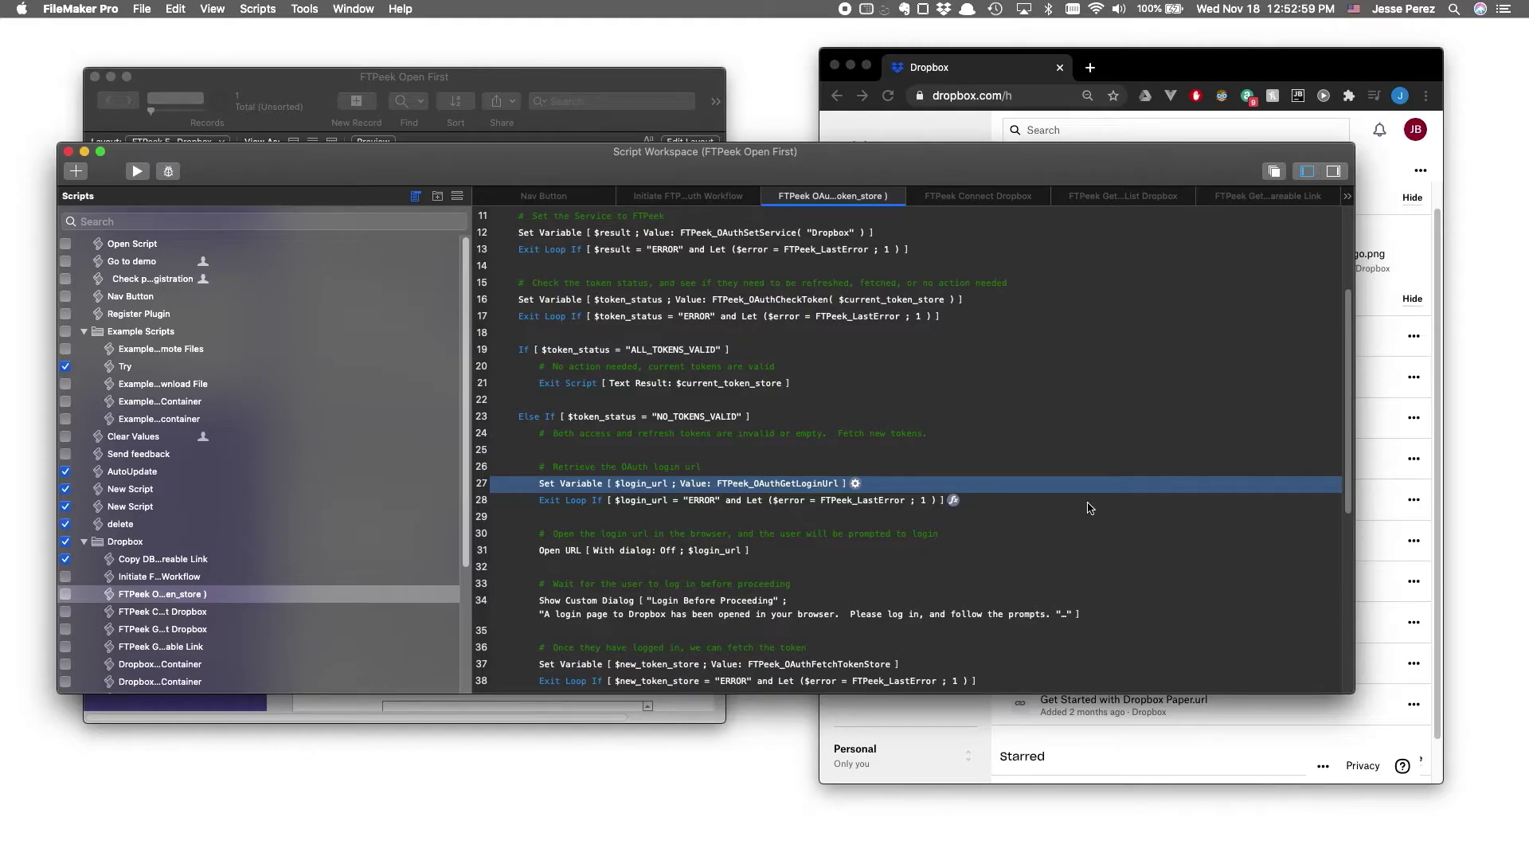
scroll(1087, 507, "down", 3)
scroll(1089, 510, "down", 3)
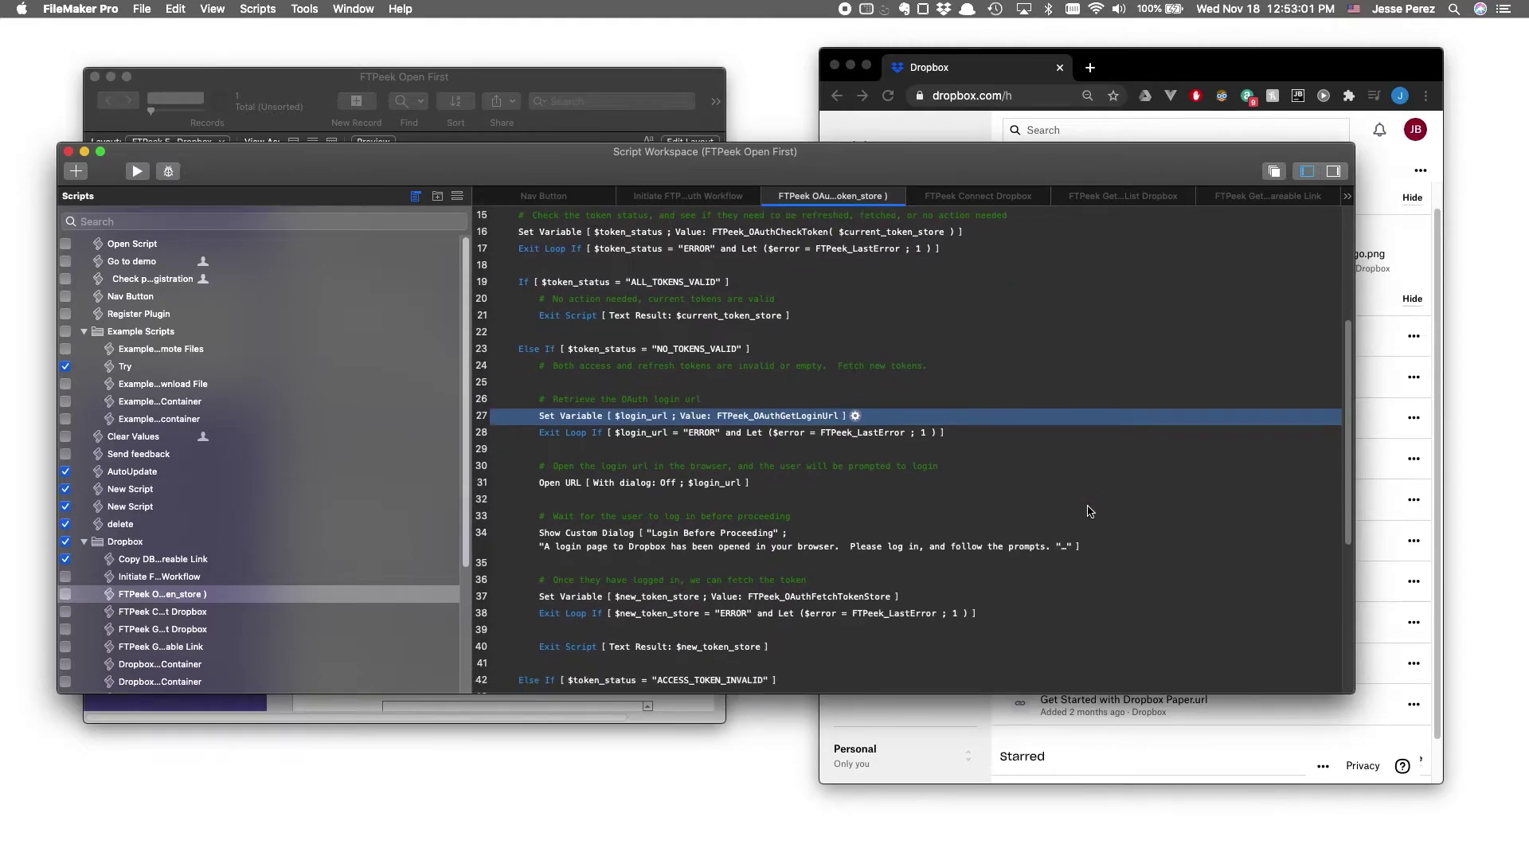
scroll(1087, 510, "down", 1)
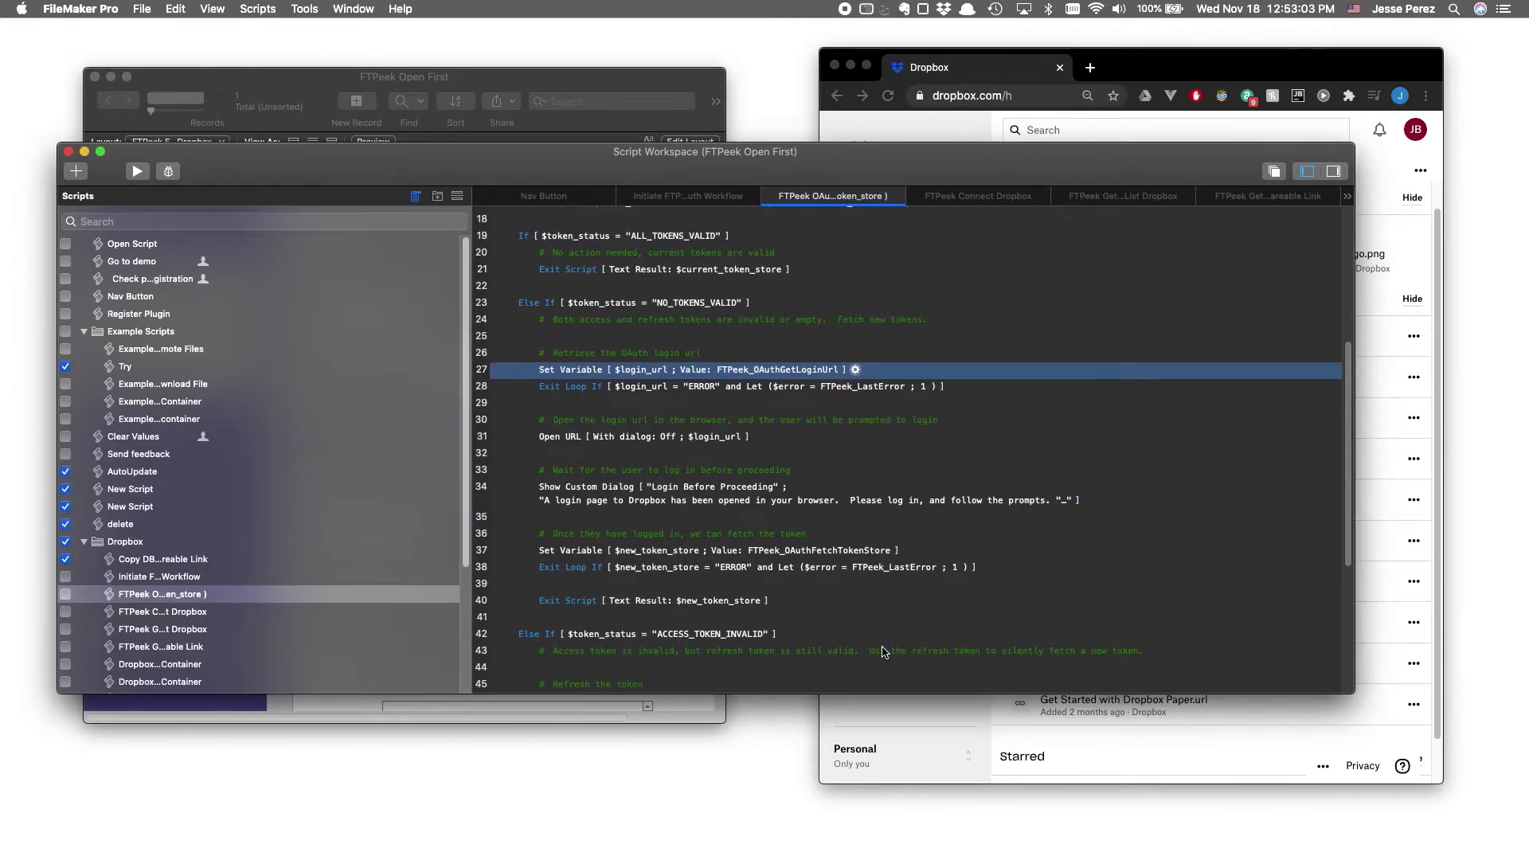
left_click(889, 635)
scroll(916, 635, "down", 5)
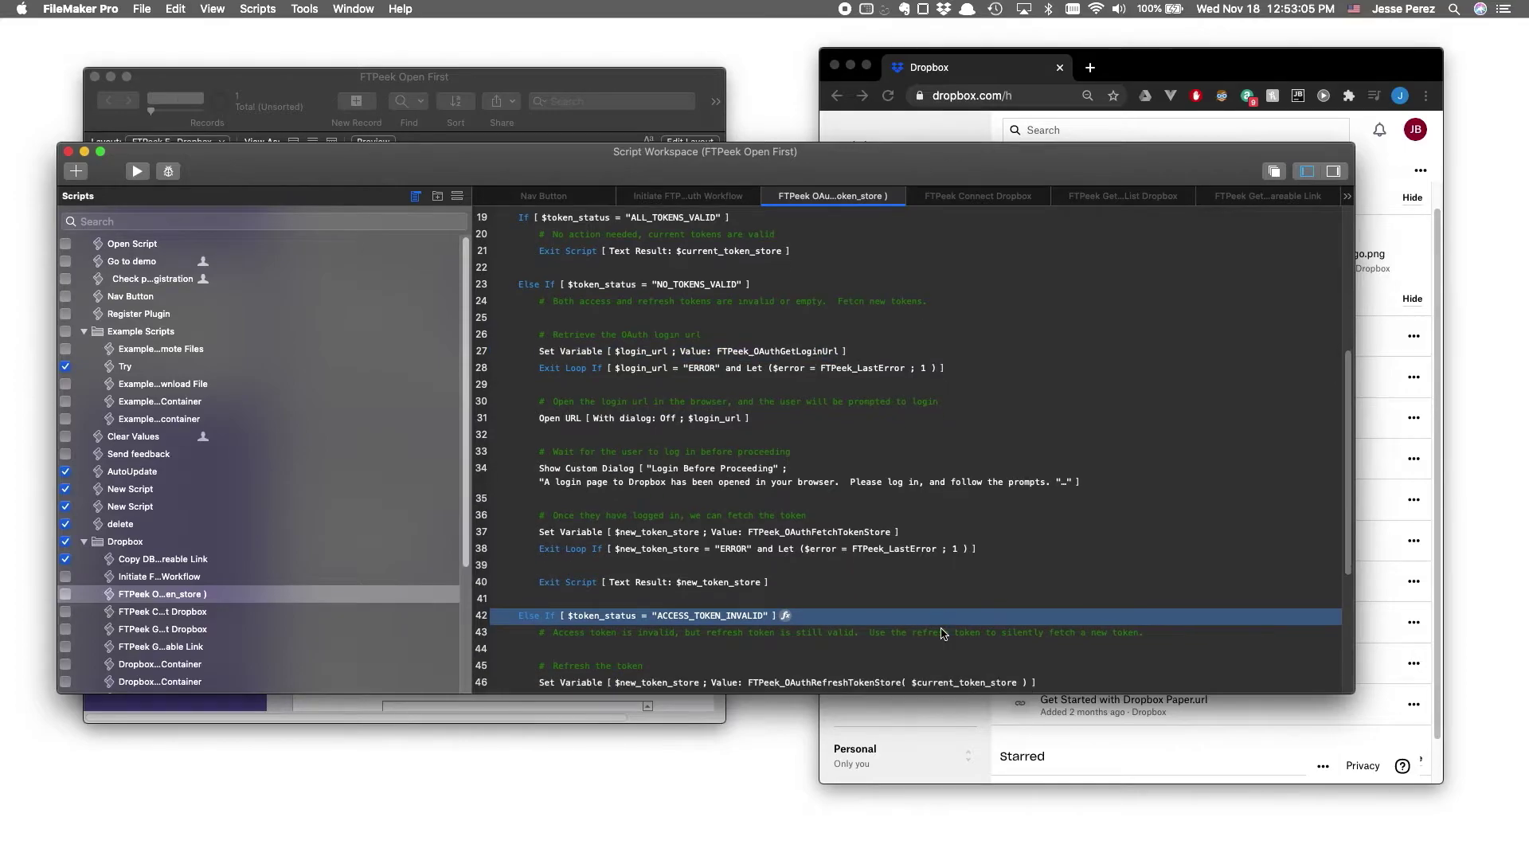
scroll(943, 634, "down", 3)
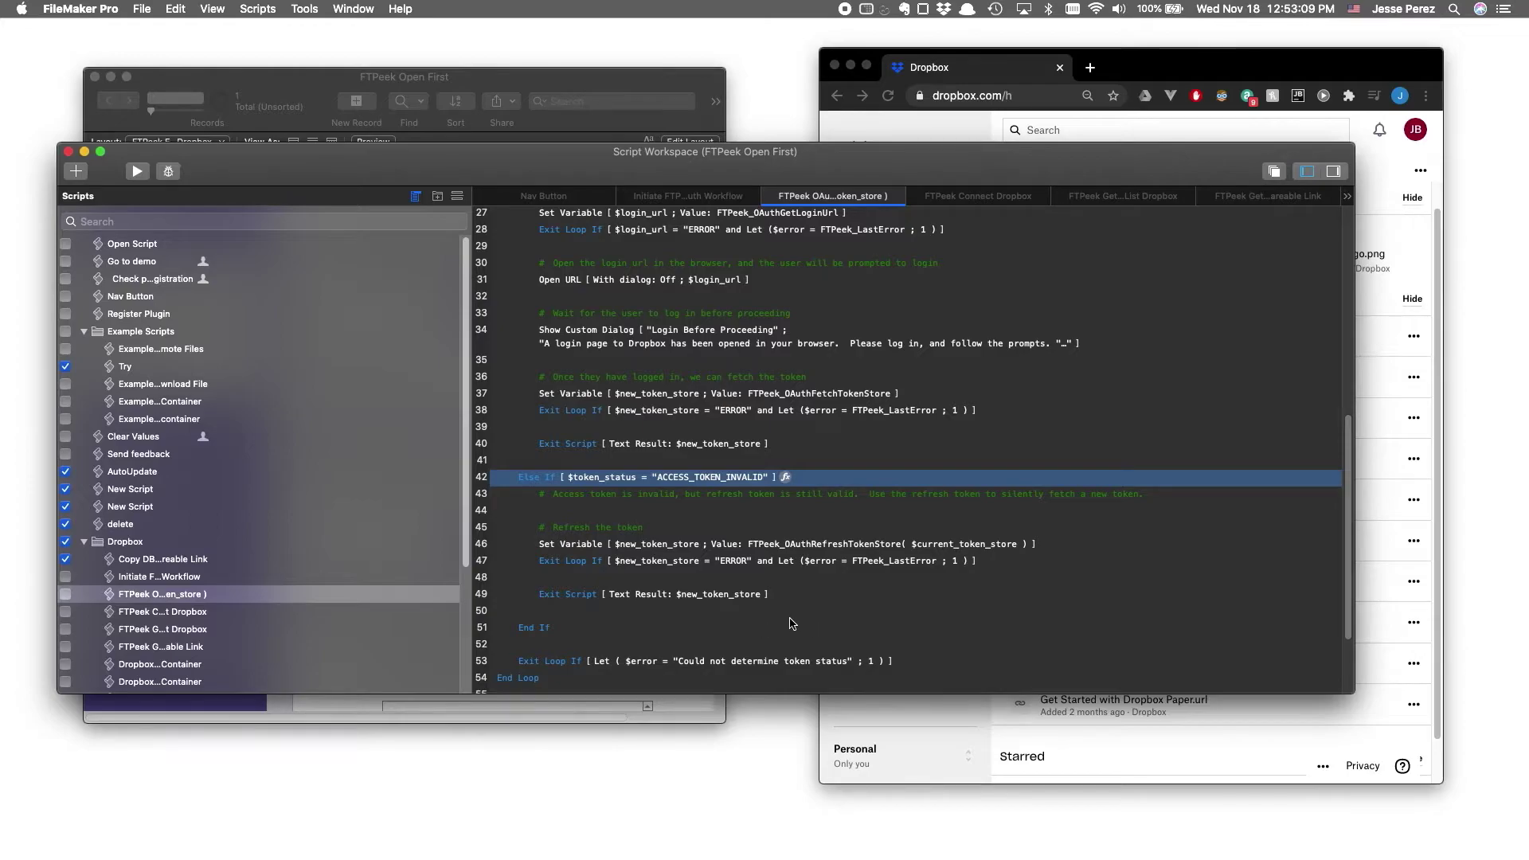
left_click(758, 551)
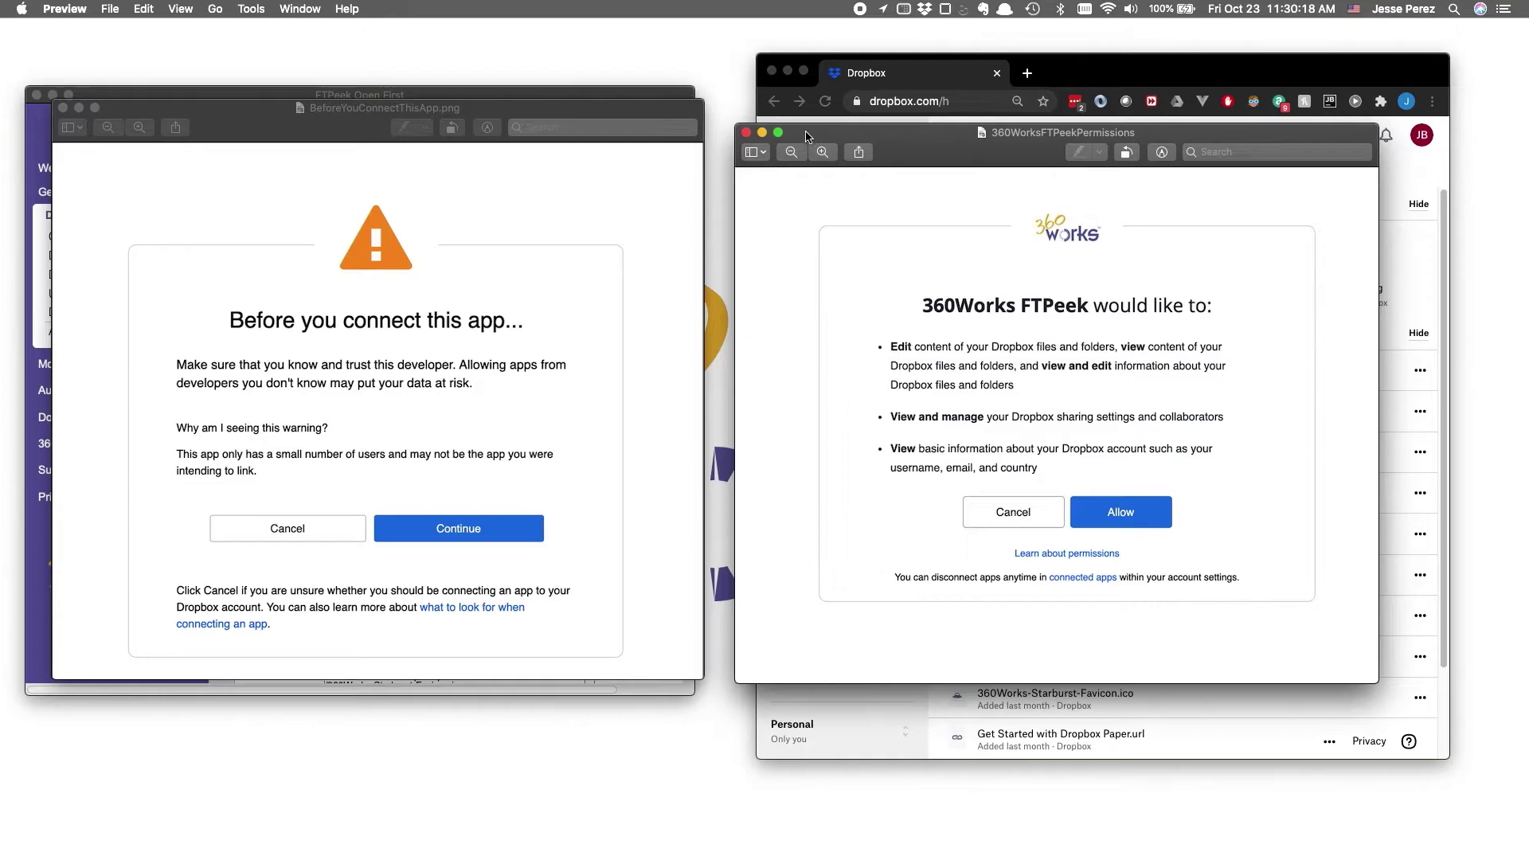
Minimize the FTPeek permissions screenshot and close BeforeYouConnectThisApp.png in Preview.
left_click(762, 133)
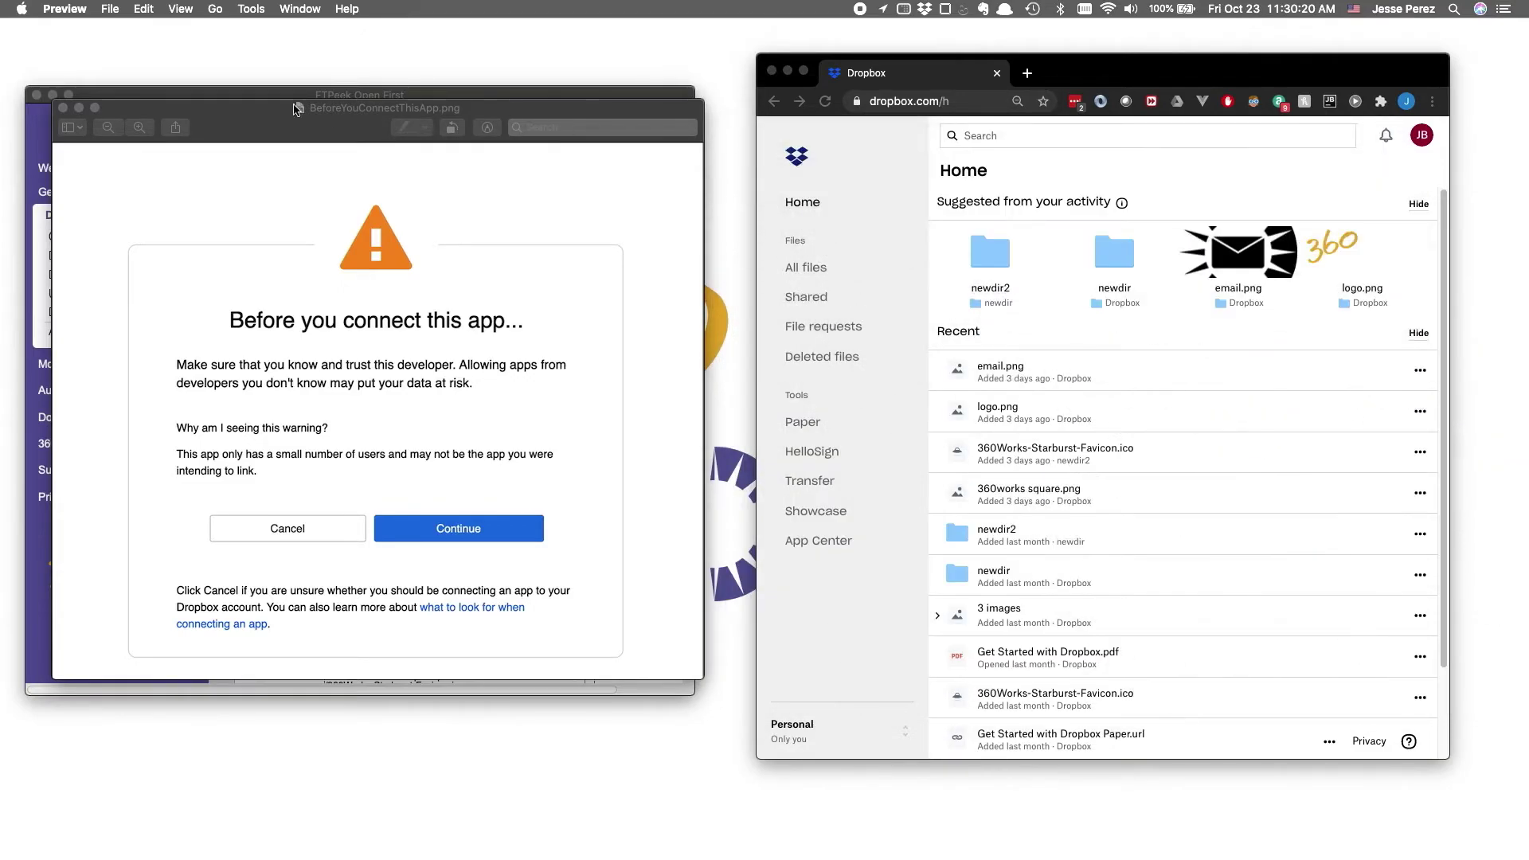
left_click(296, 109)
left_click(78, 108)
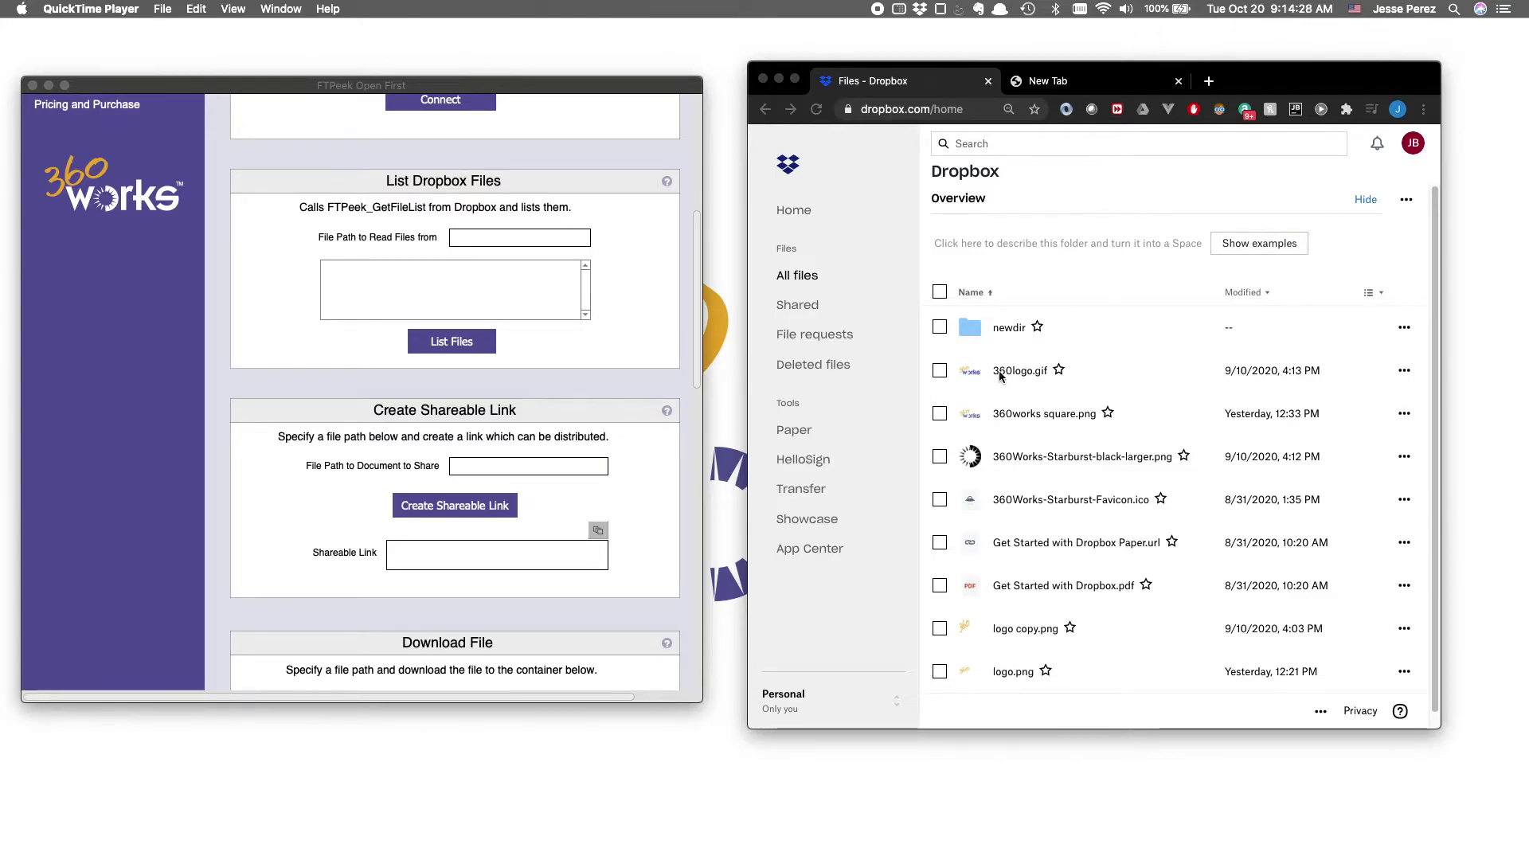
List the files in the Dropbox root and scroll through the results.
left_click(634, 339)
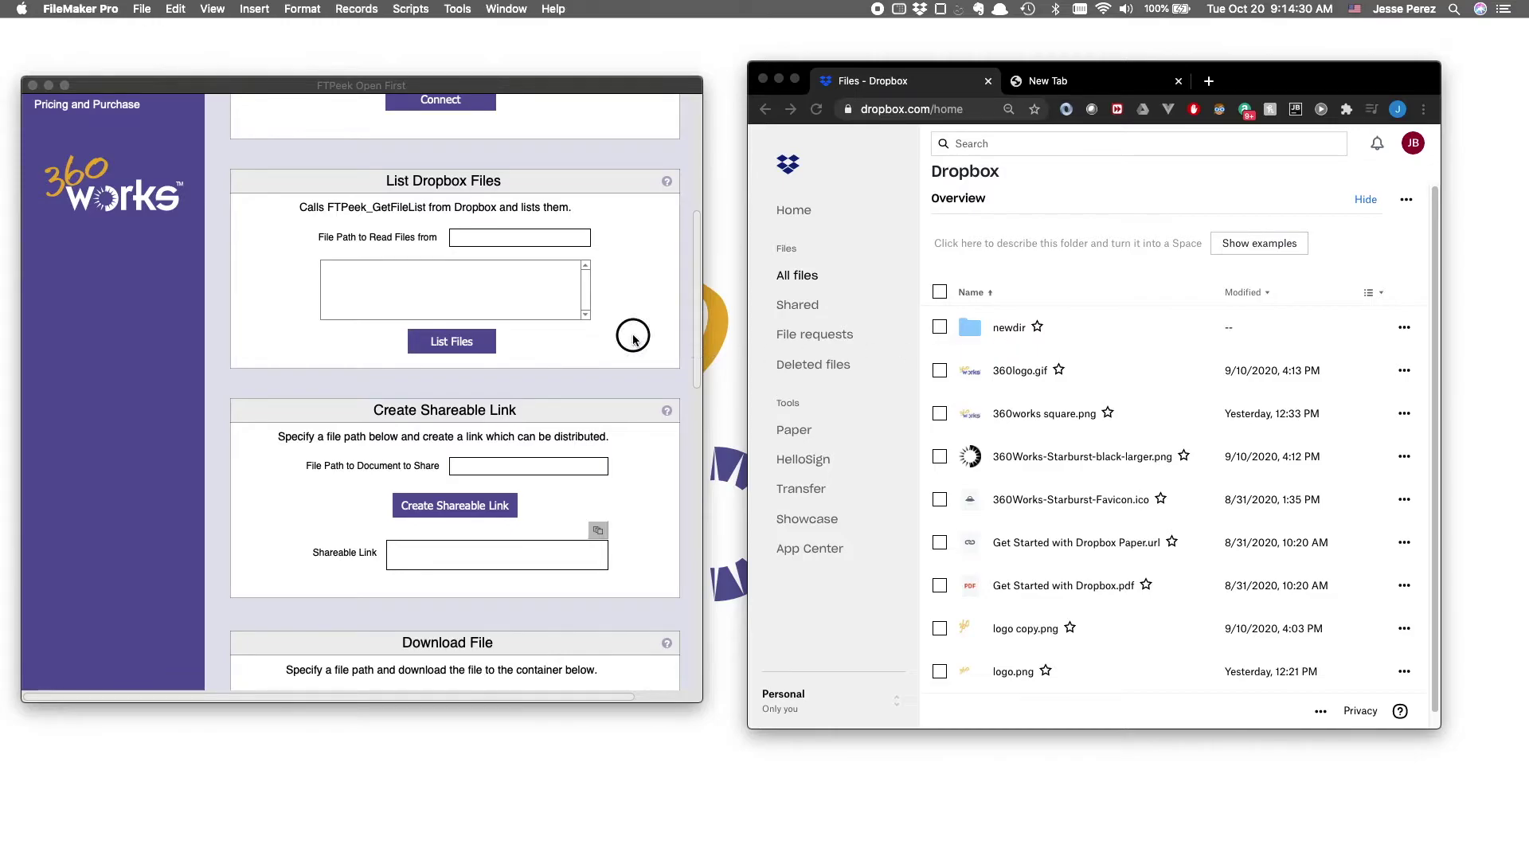
left_click(451, 341)
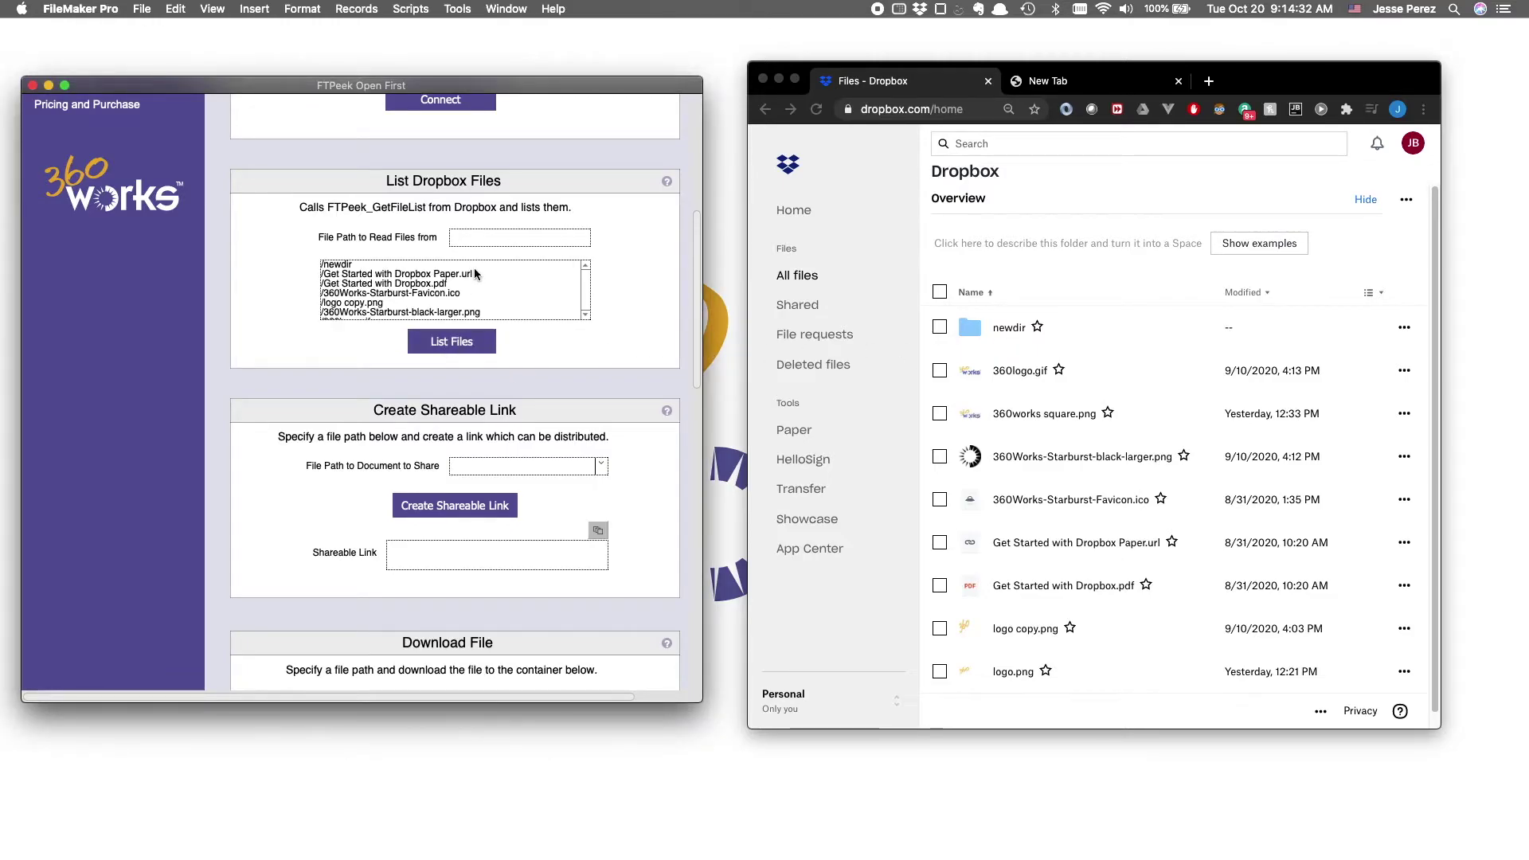
left_click(476, 273)
scroll(436, 288, "down", 2)
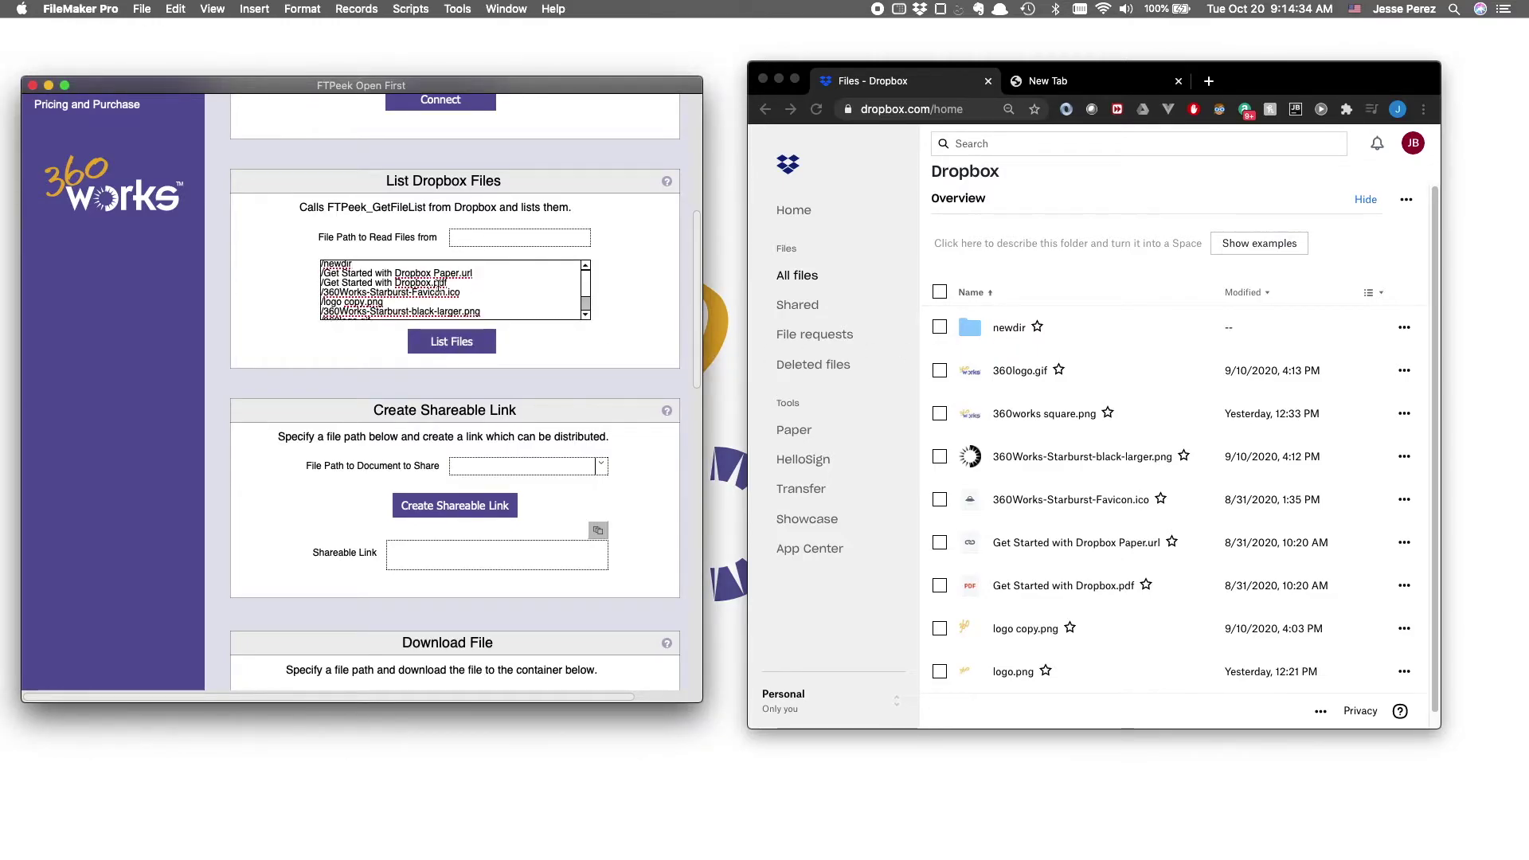
scroll(436, 288, "down", 4)
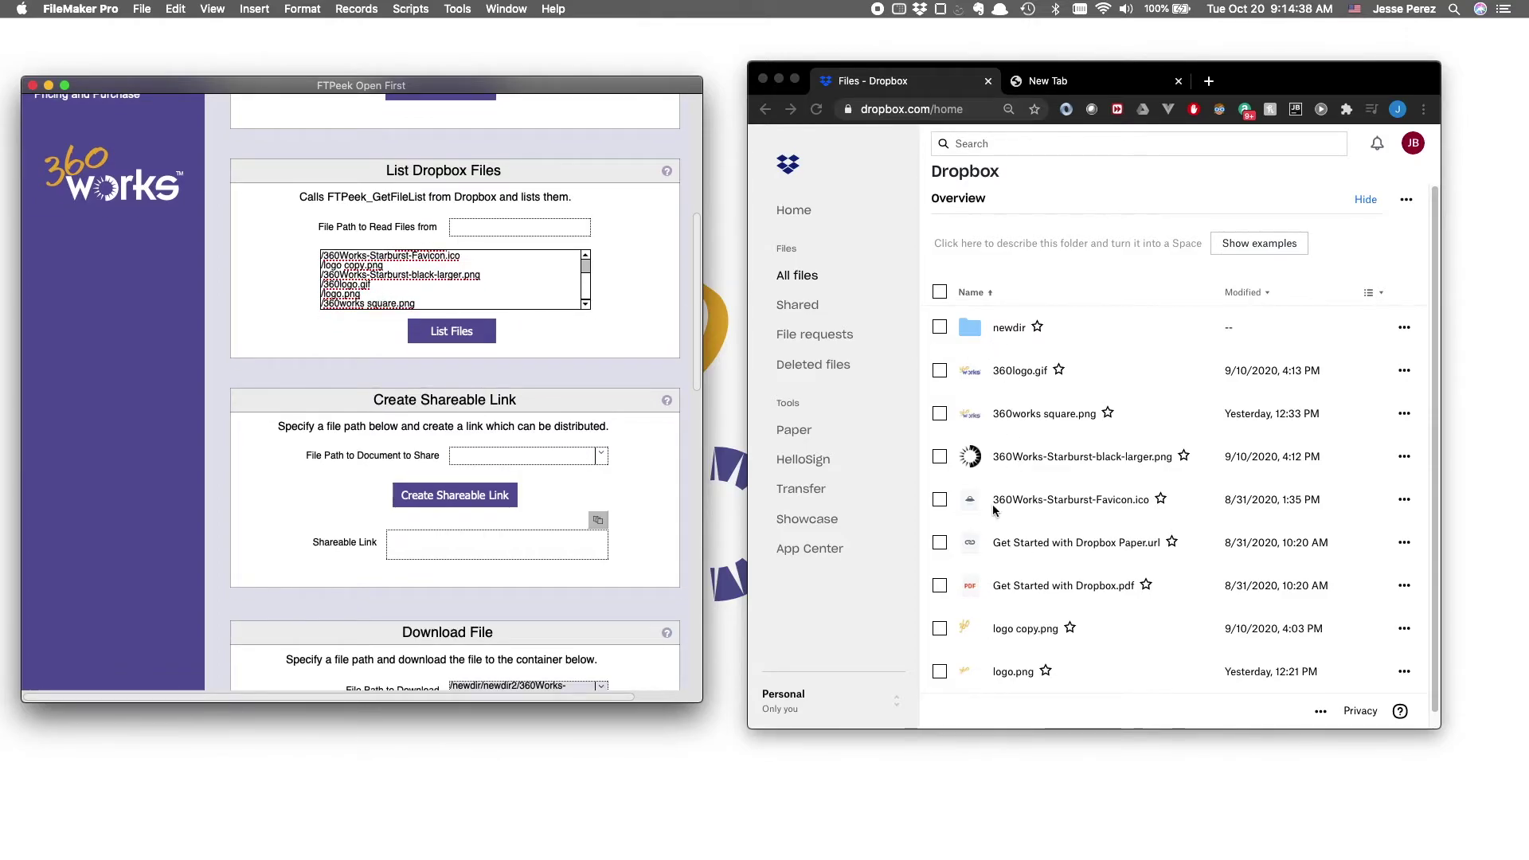
scroll(467, 279, "up", 1)
scroll(466, 279, "up", 3)
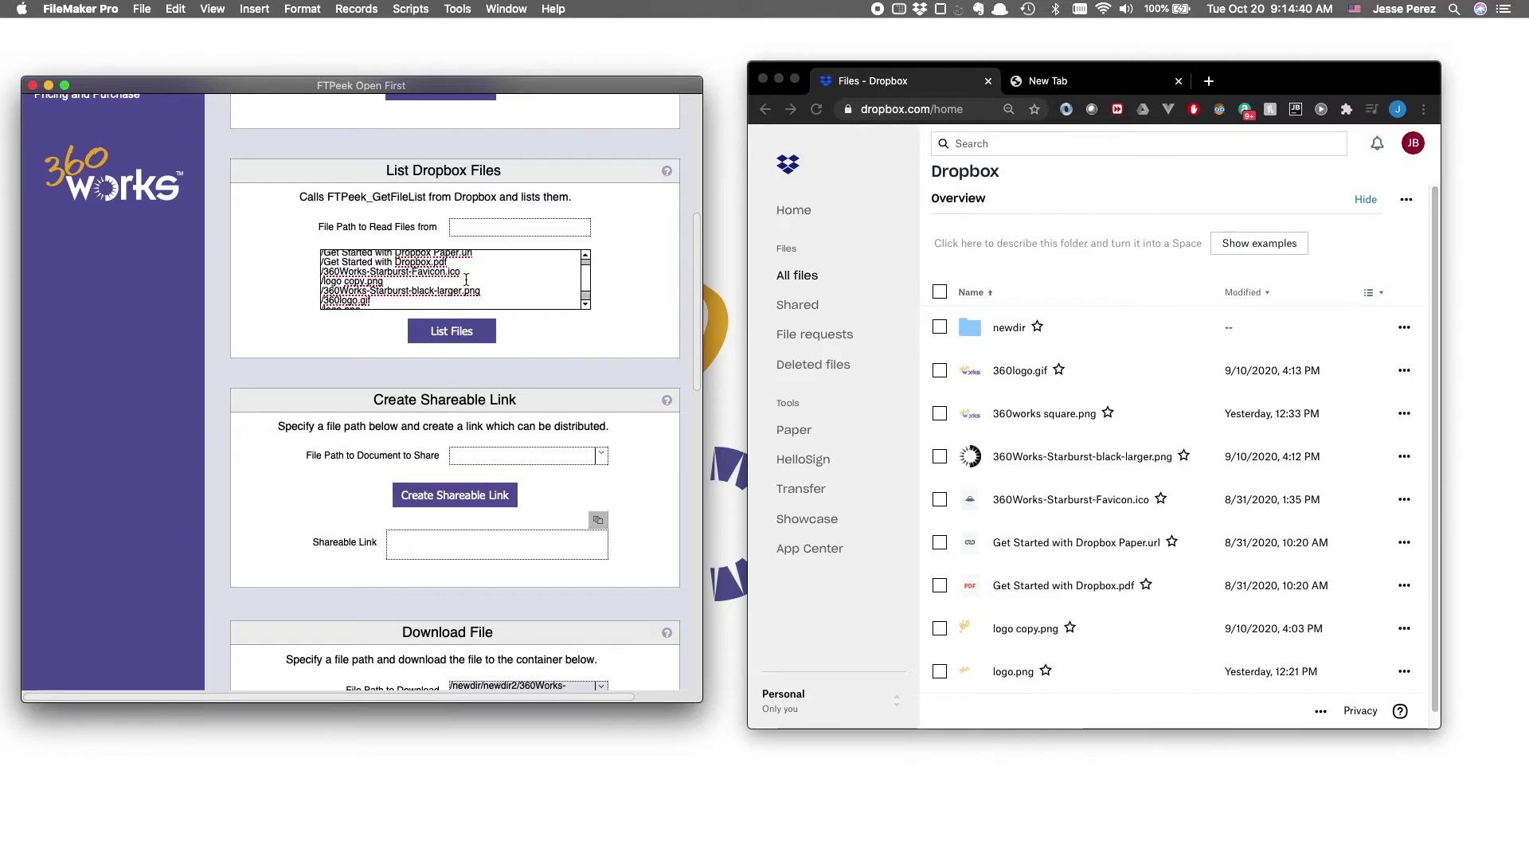
List the files in newdir, then in newdir/newdir2.
left_click(484, 223)
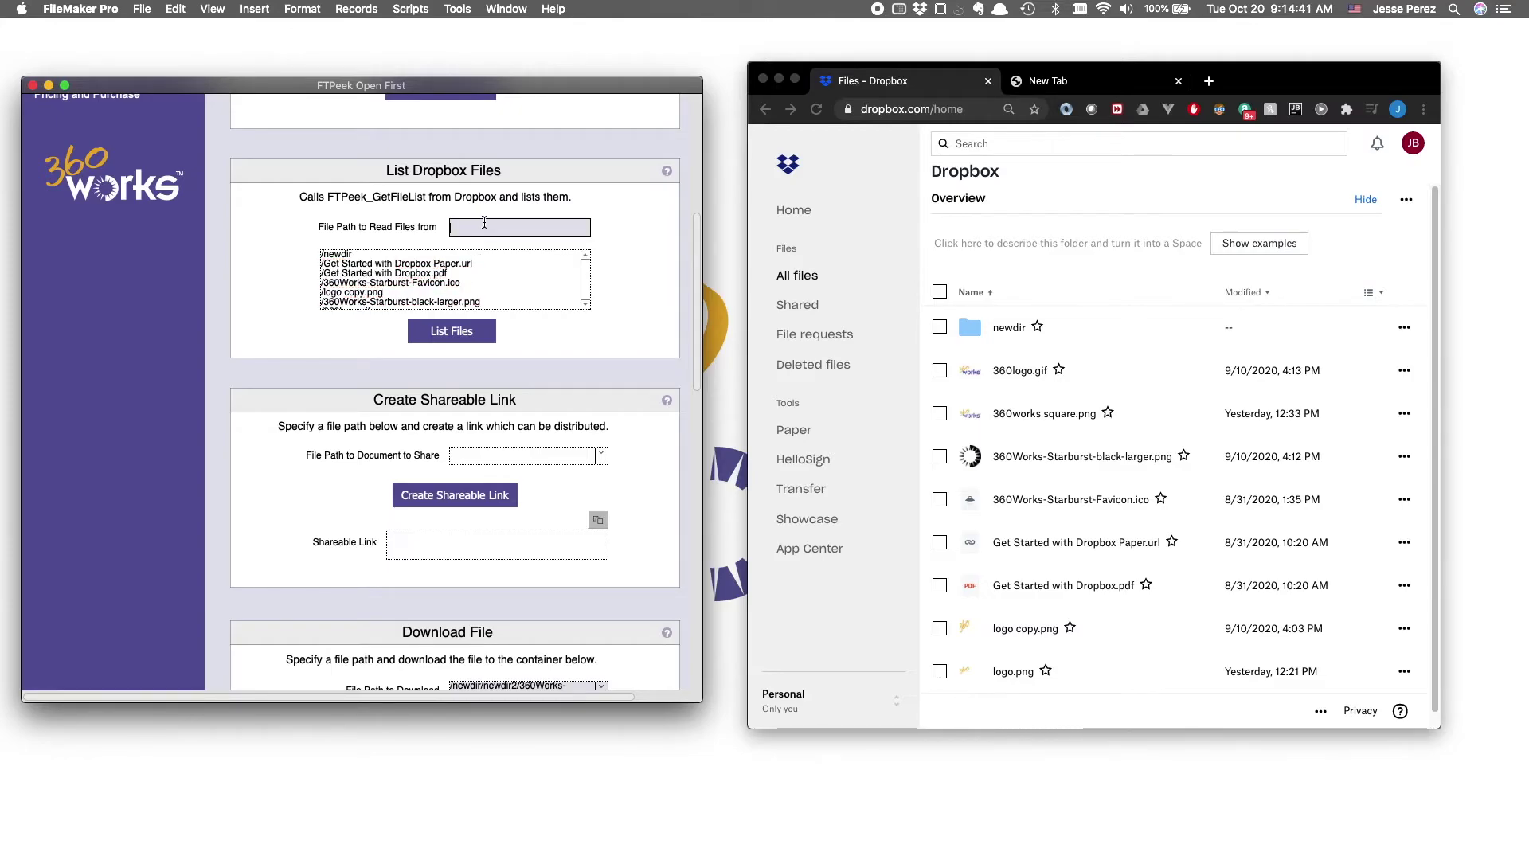
type("newdir")
left_click(473, 332)
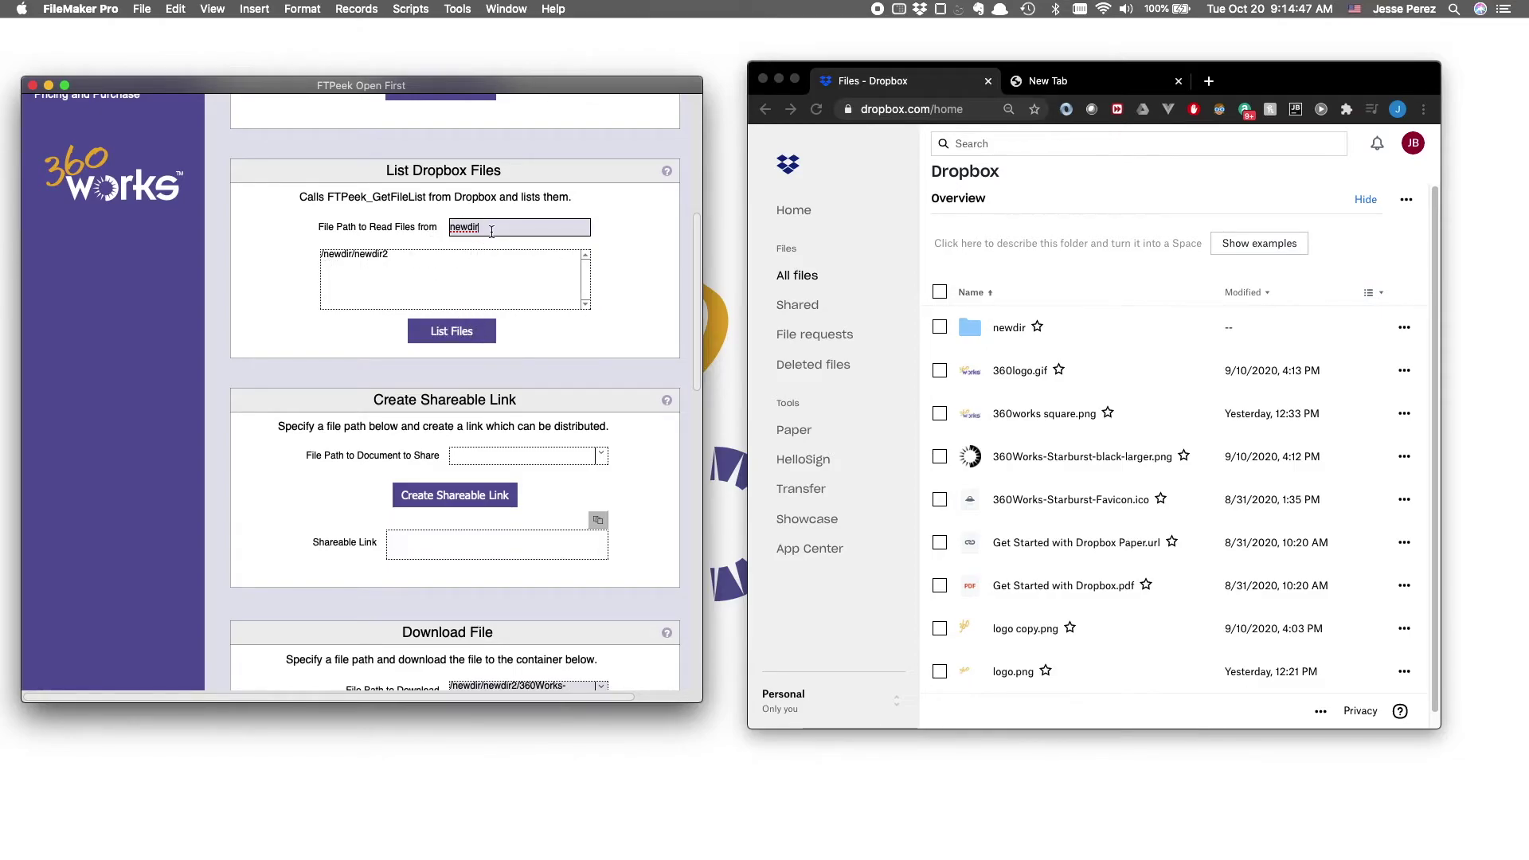
type("/newdir2")
left_click(469, 335)
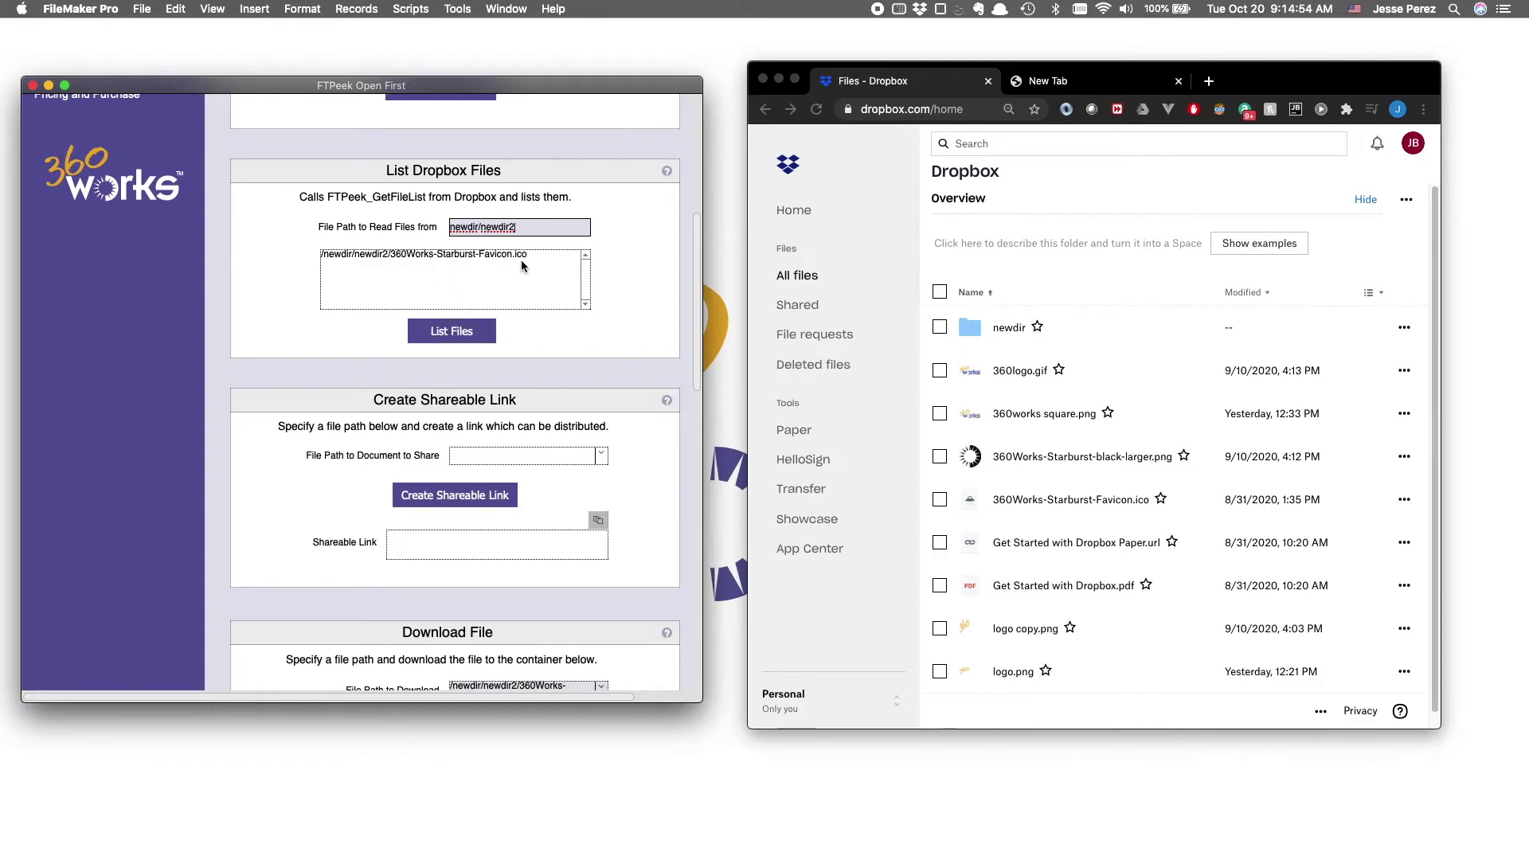
Open newdir > newdir2 in Chrome's Dropbox to see 360Works-Starburst-Favicon.ico.
left_click(991, 335)
left_click(1004, 333)
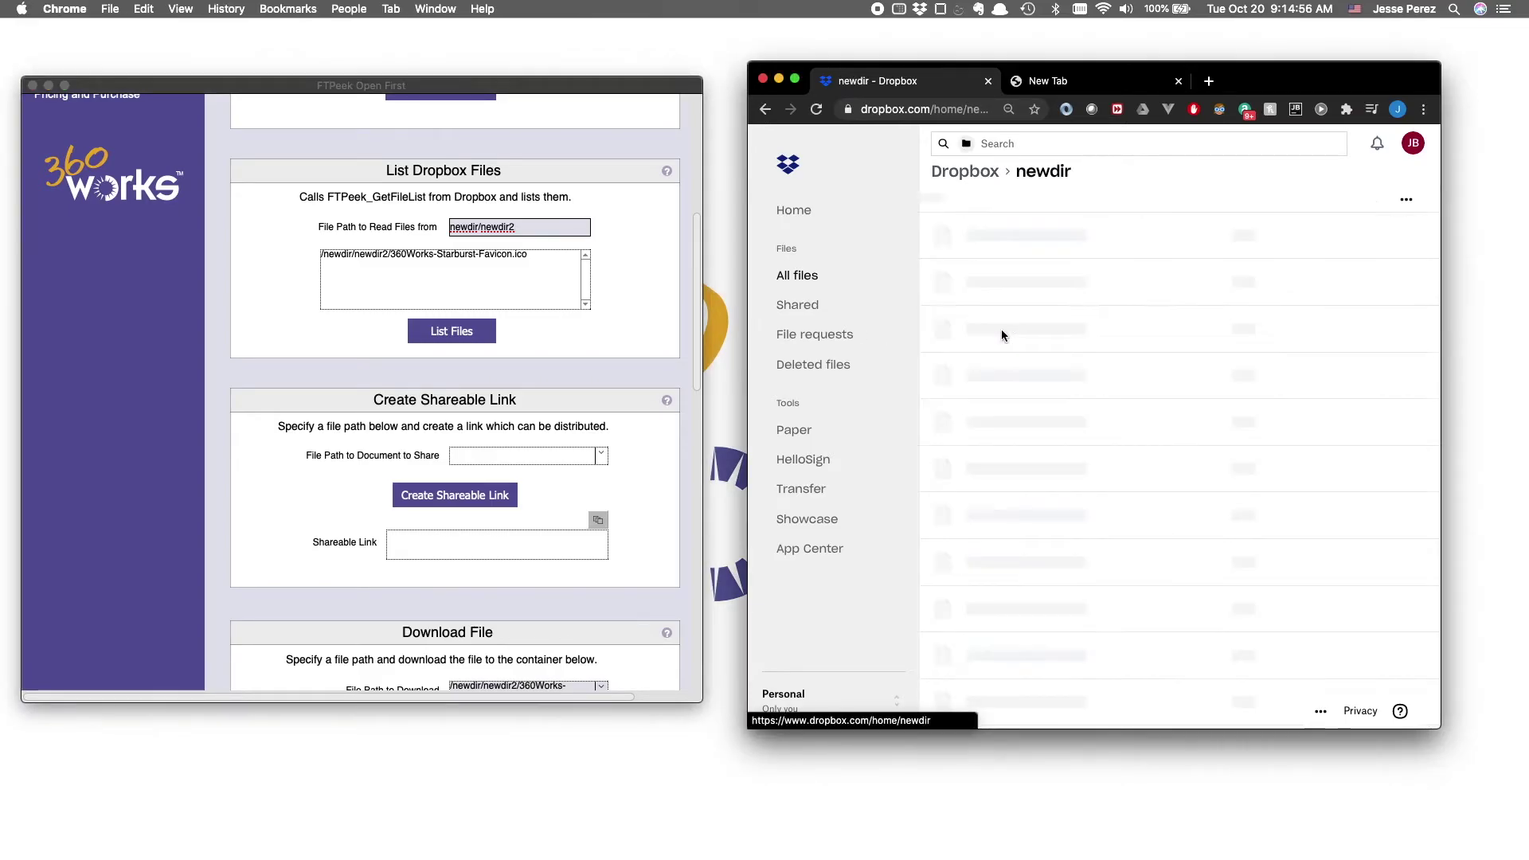
left_click(1003, 333)
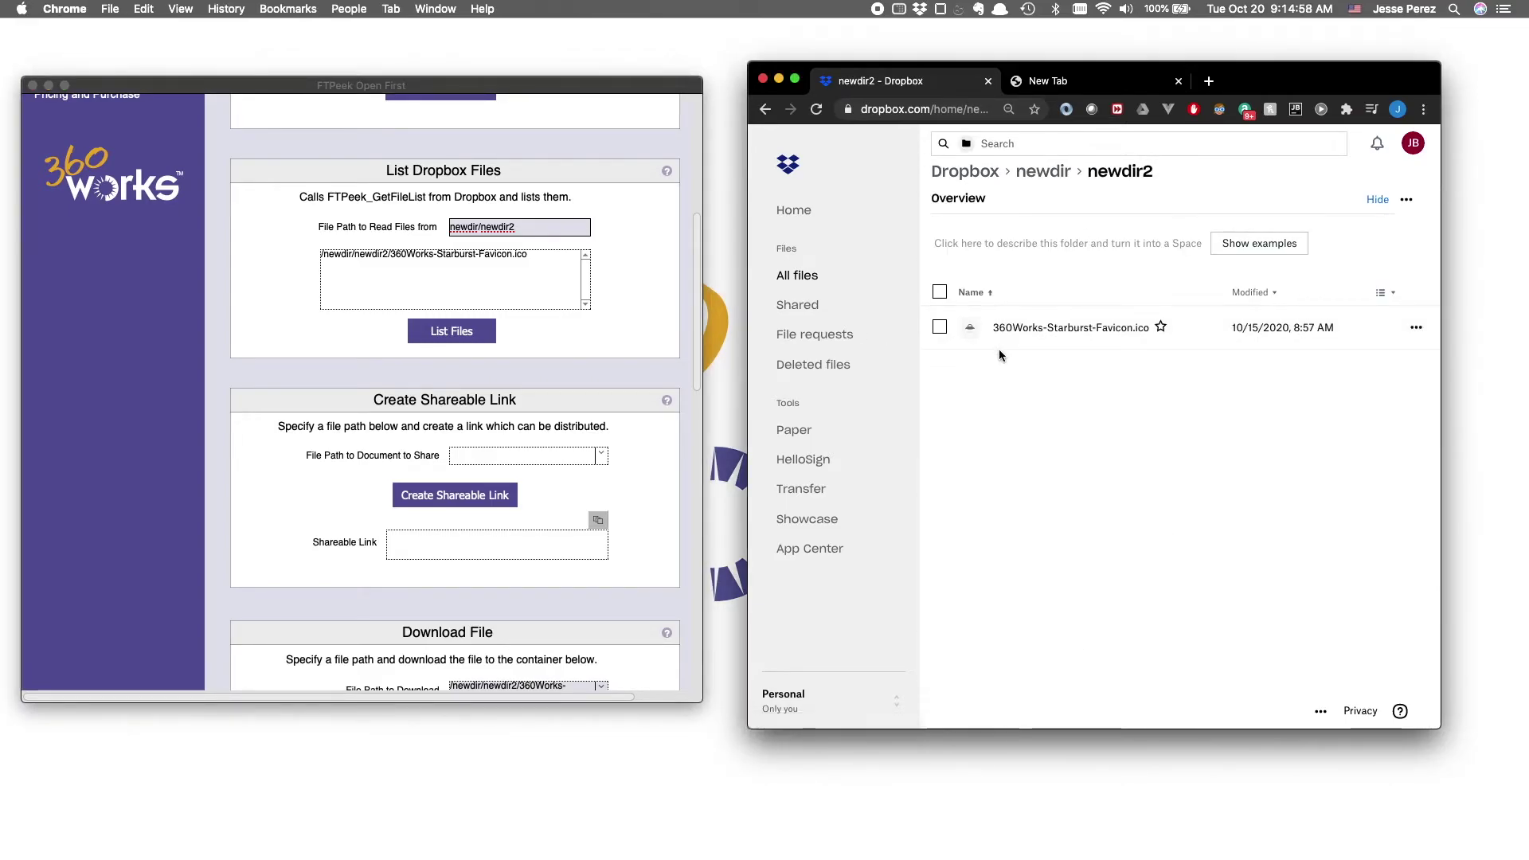
left_click(673, 360)
left_click_drag(694, 354, 694, 398)
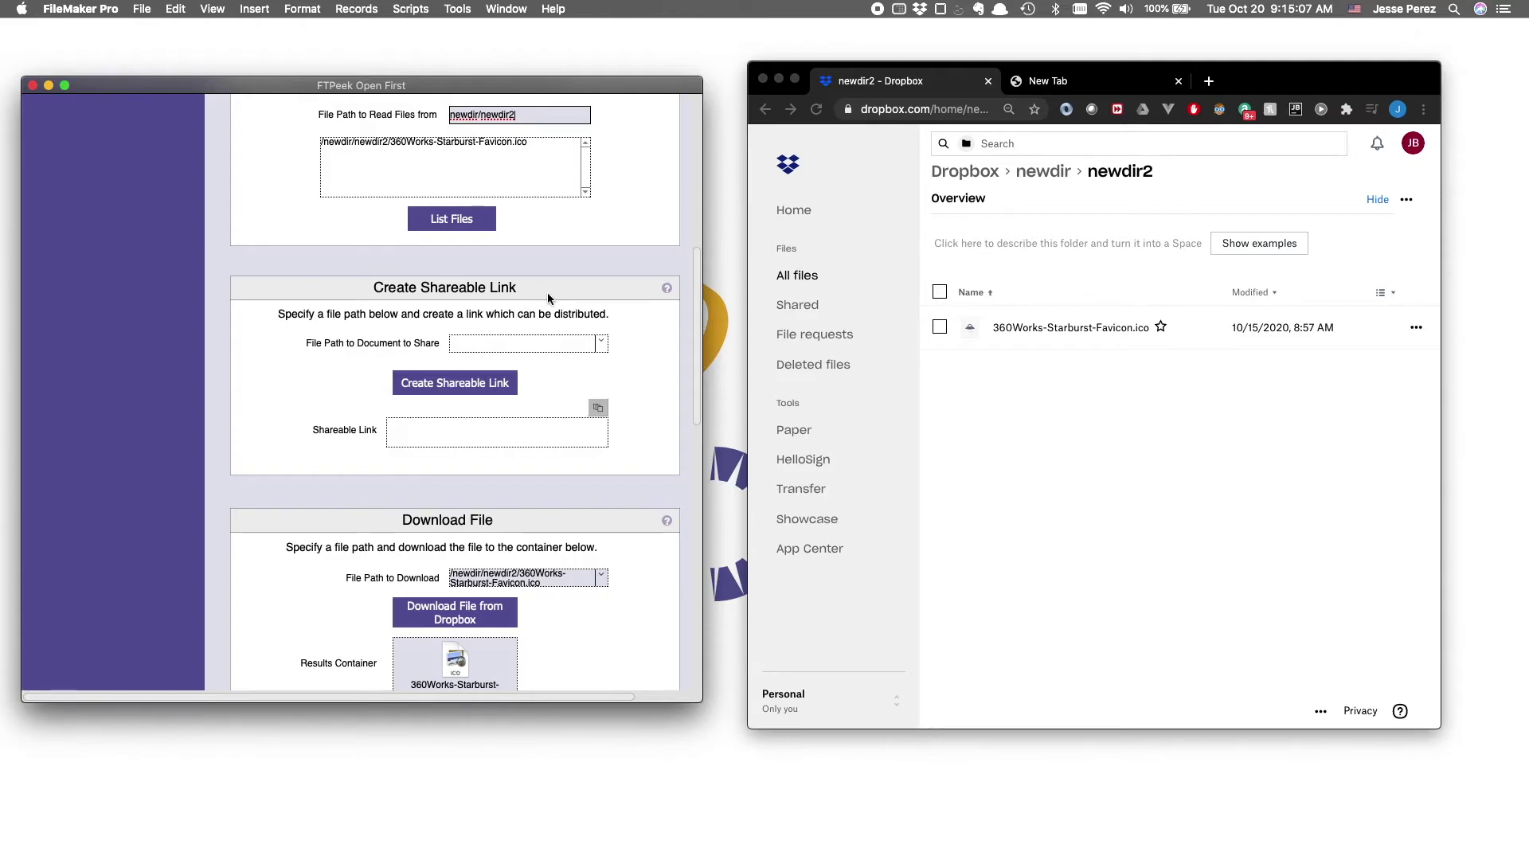
Look at the favicon file's Dropbox actions, then browse FTPeek's share-path choices without picking one.
left_click(1417, 327)
left_click(1416, 327)
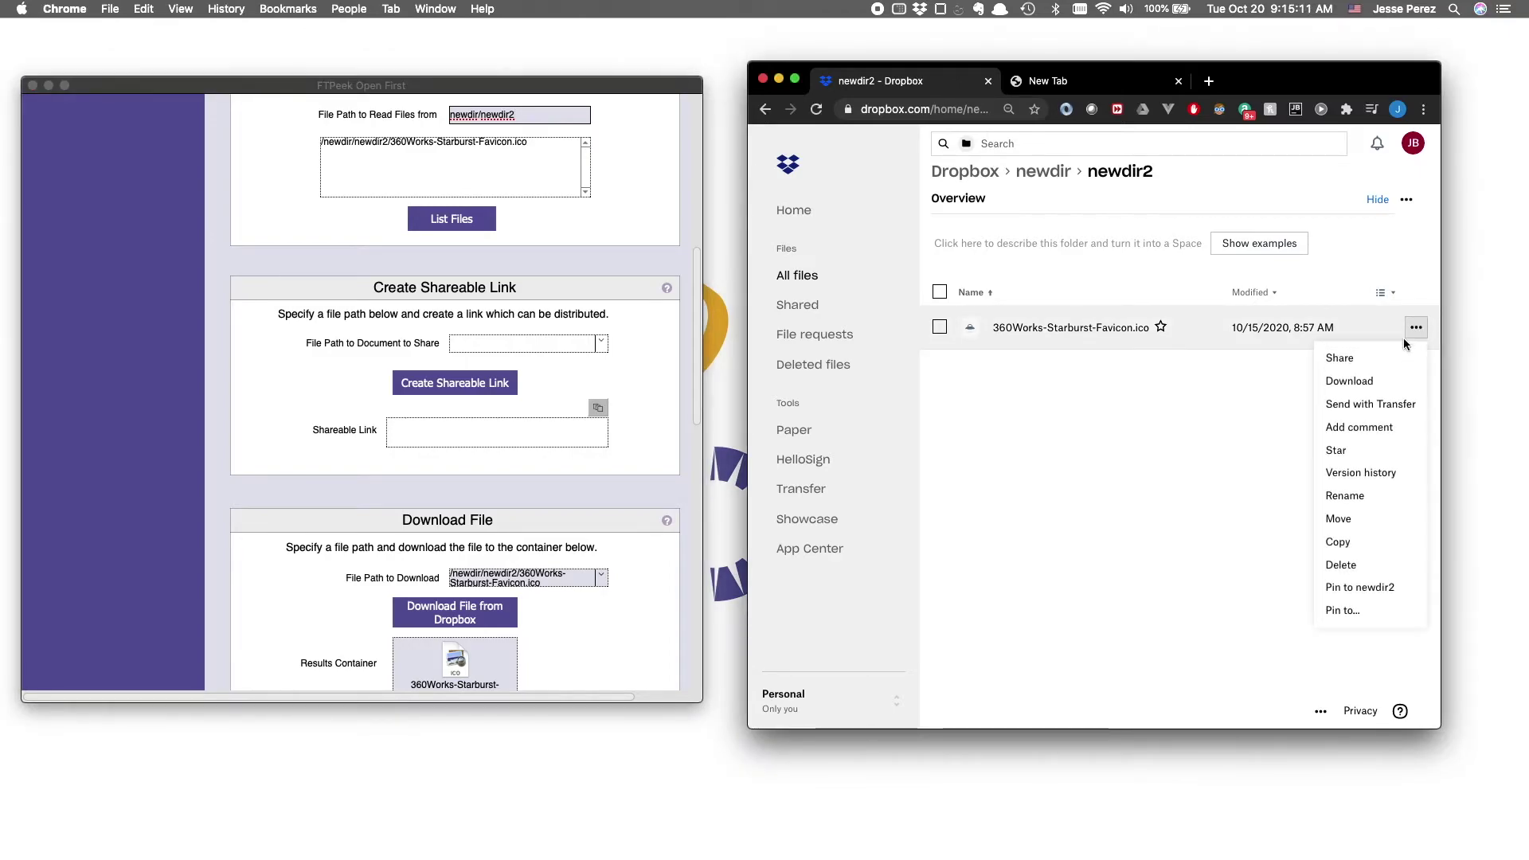
left_click(1240, 380)
left_click(654, 374)
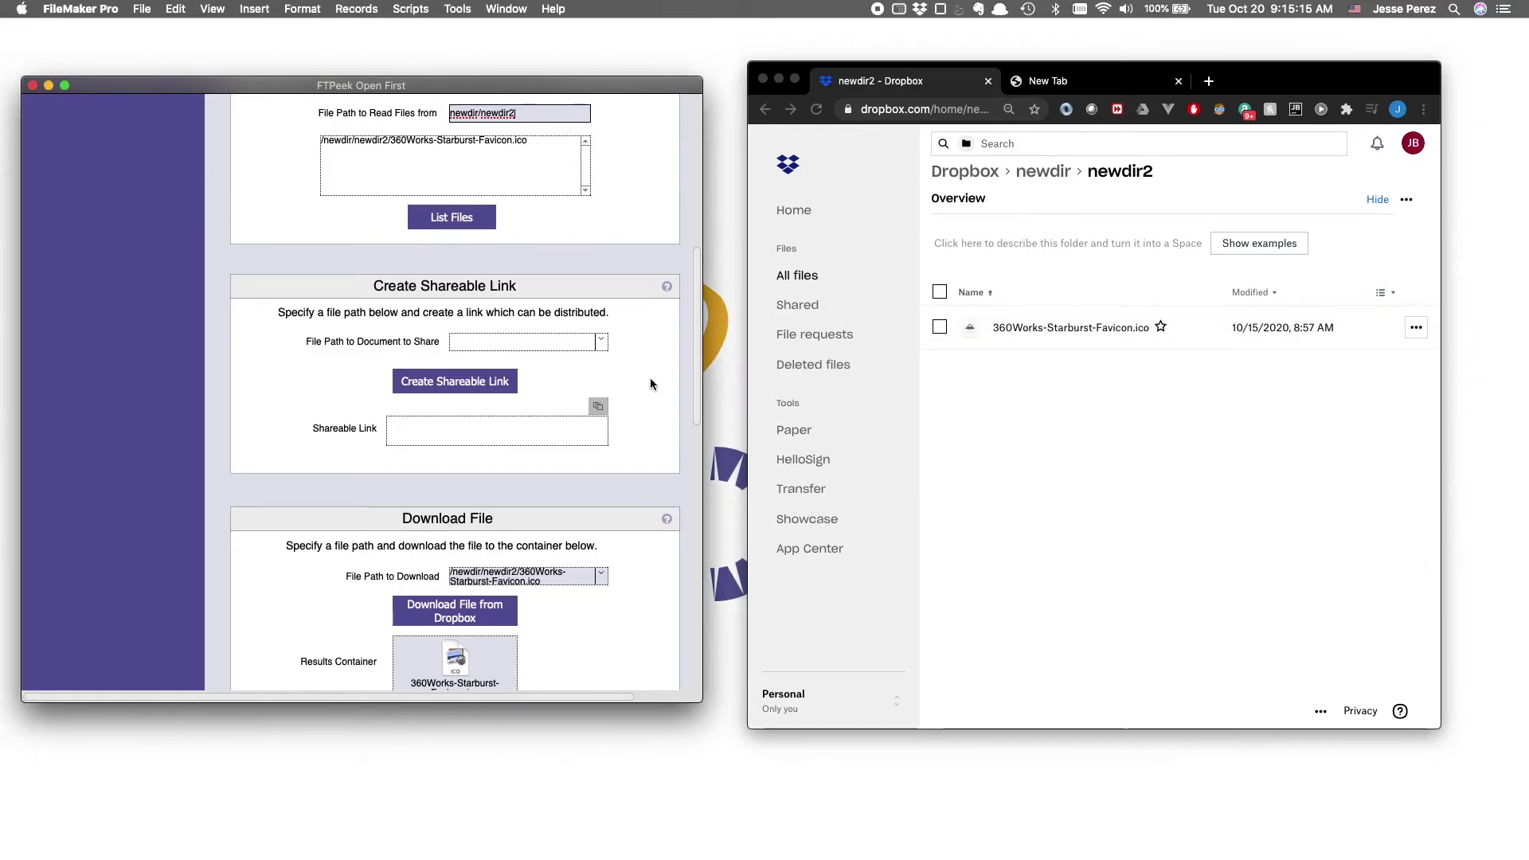
scroll(637, 367, "down", 1)
left_click(605, 335)
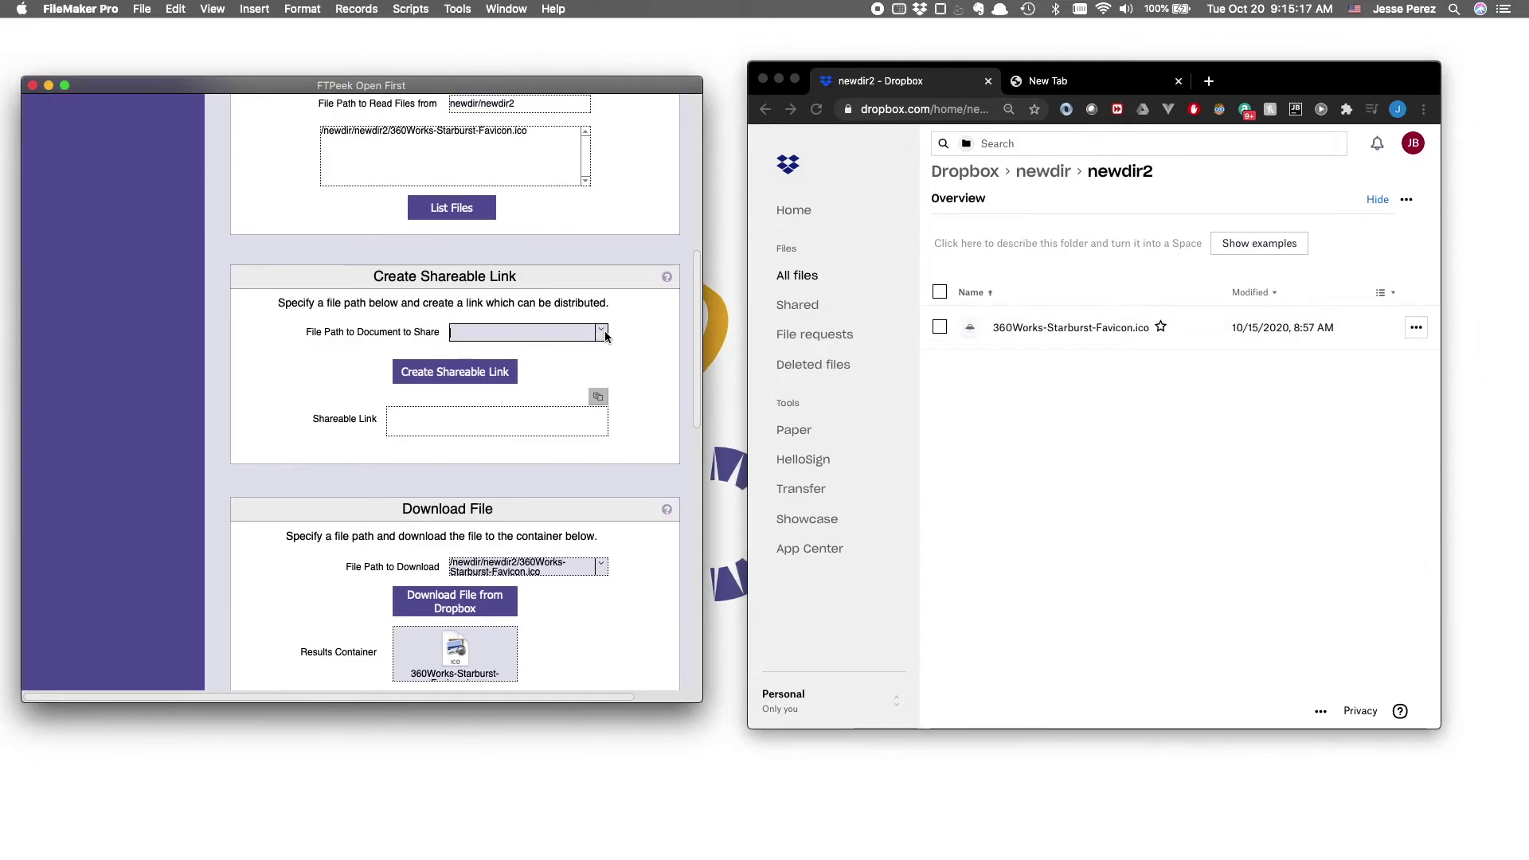
left_click(605, 335)
left_click(626, 331)
scroll(541, 150, "up", 1)
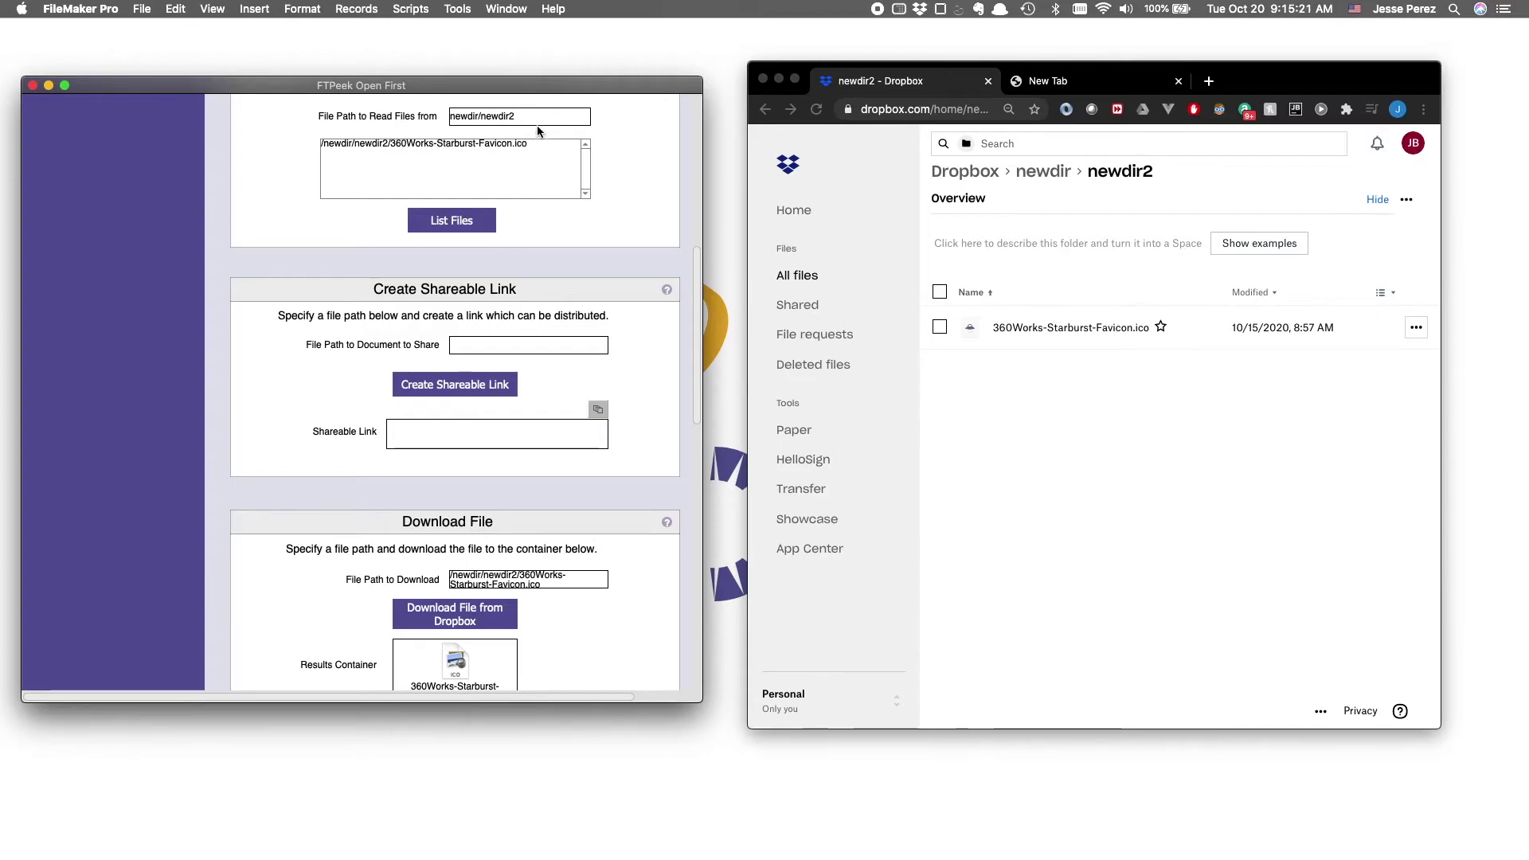
Clear the newdir/newdir2 read path and relist the Dropbox root files.
left_click_drag(526, 116, 414, 117)
key("BackSpace")
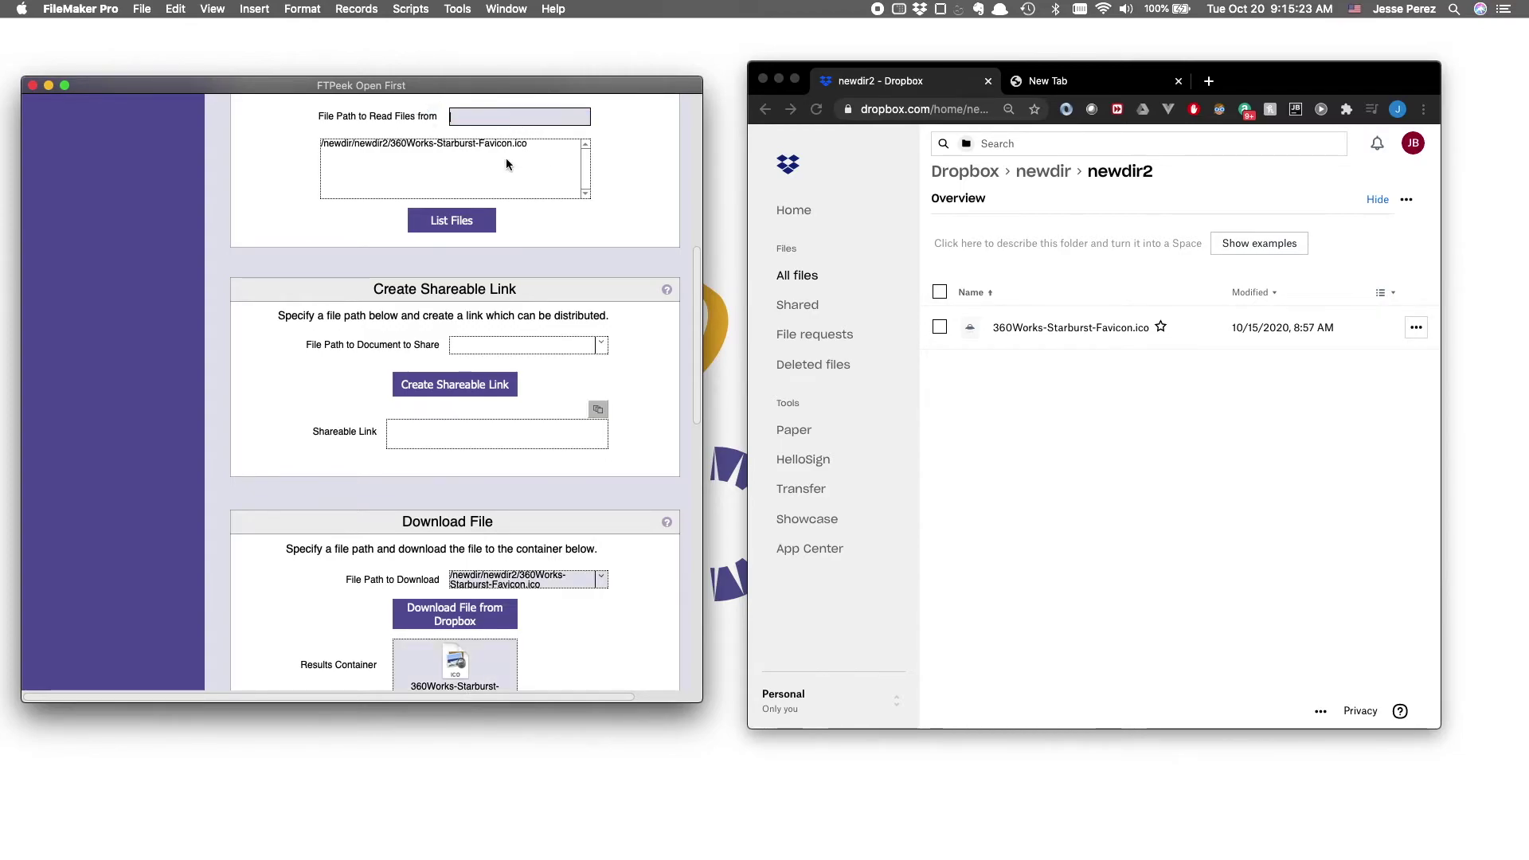
left_click(444, 228)
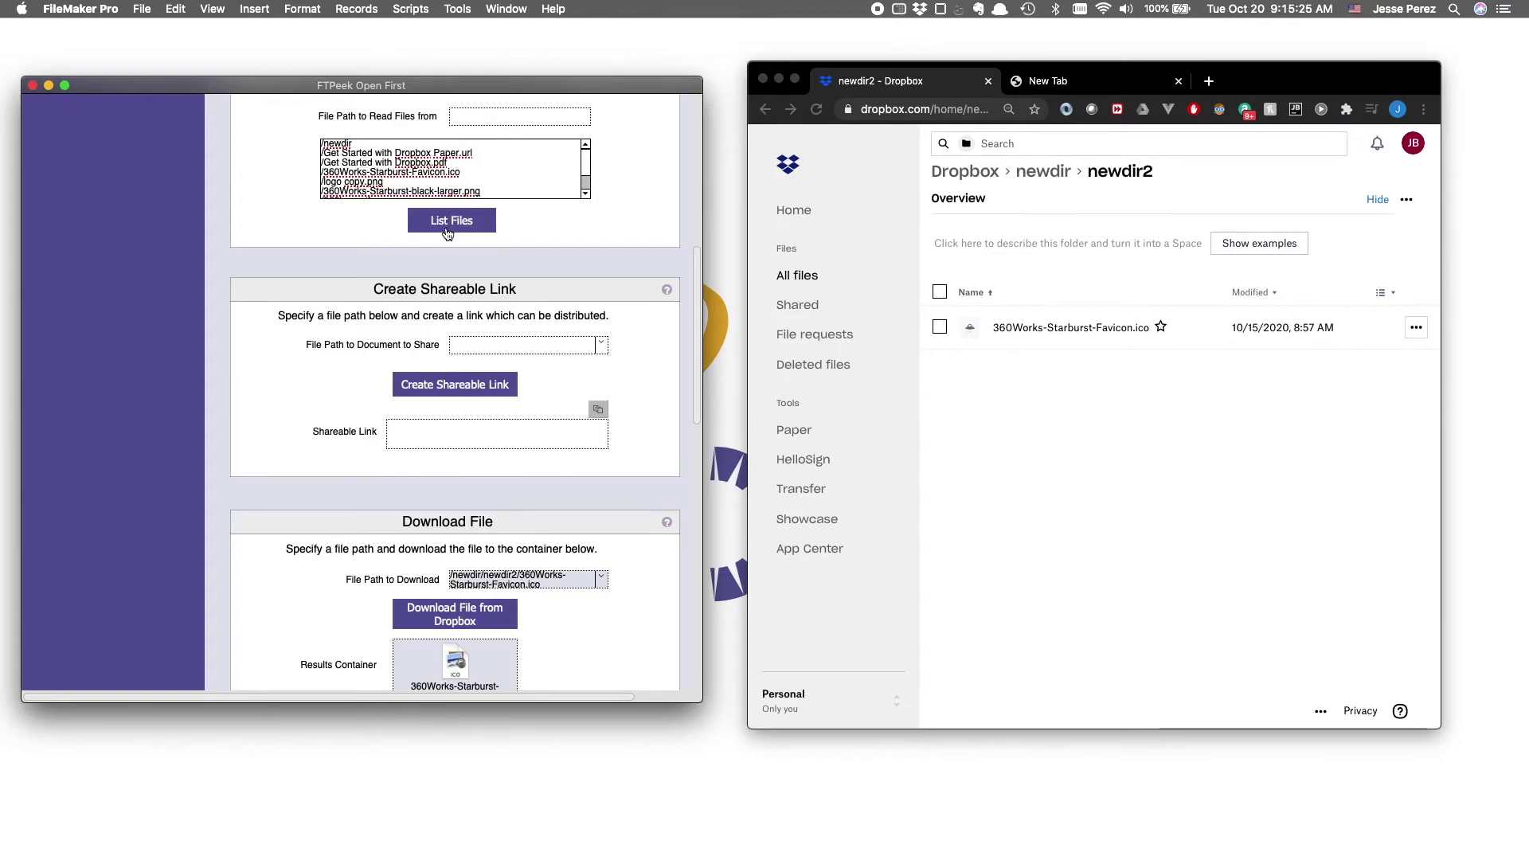
Create and copy a Dropbox shareable link for /logo.png, ready for a new Chrome tab.
left_click(601, 344)
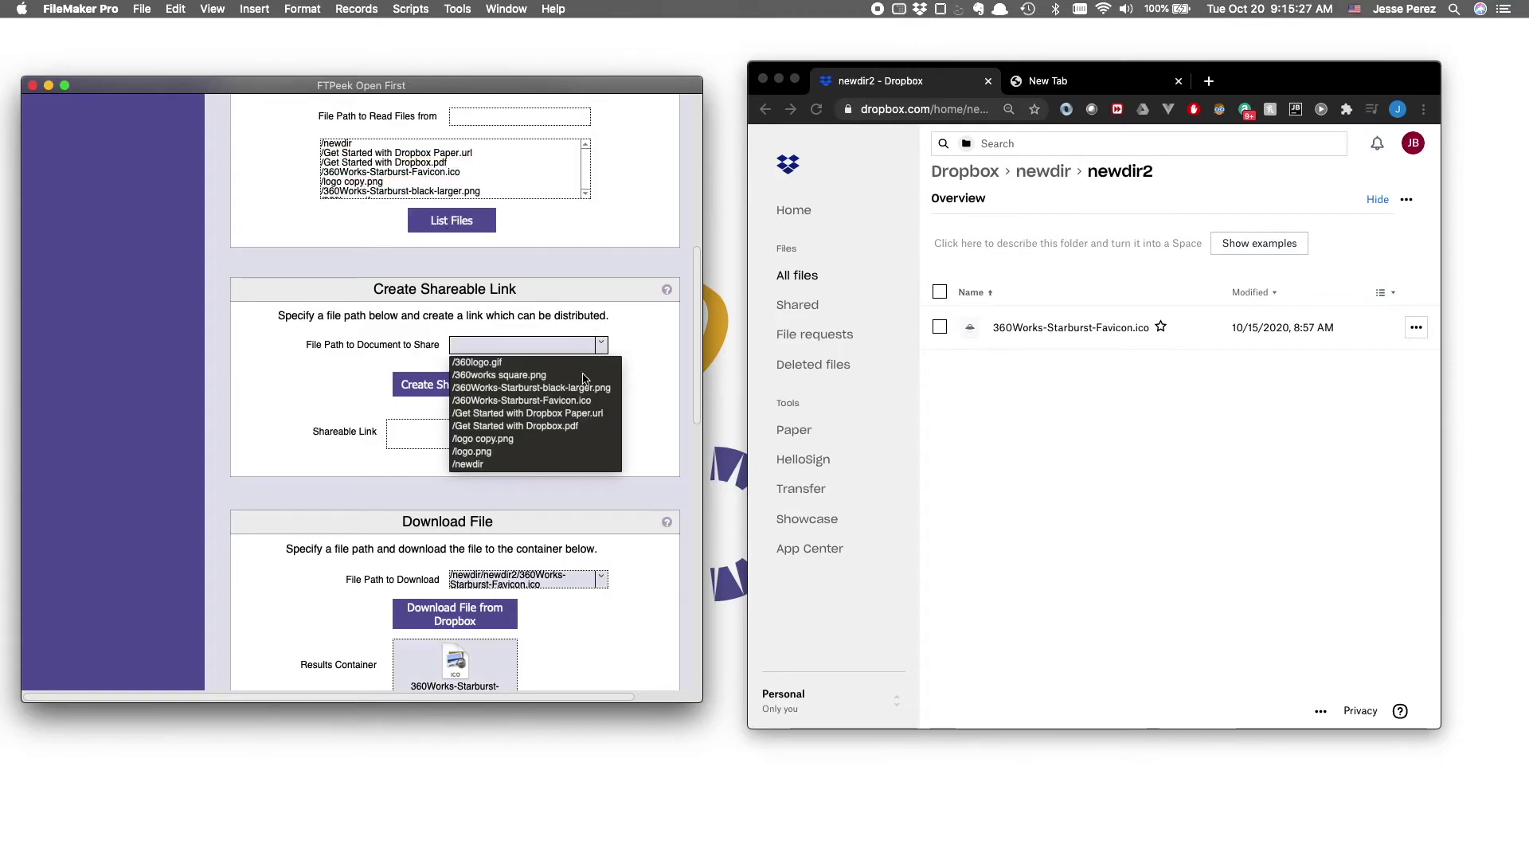
left_click(510, 453)
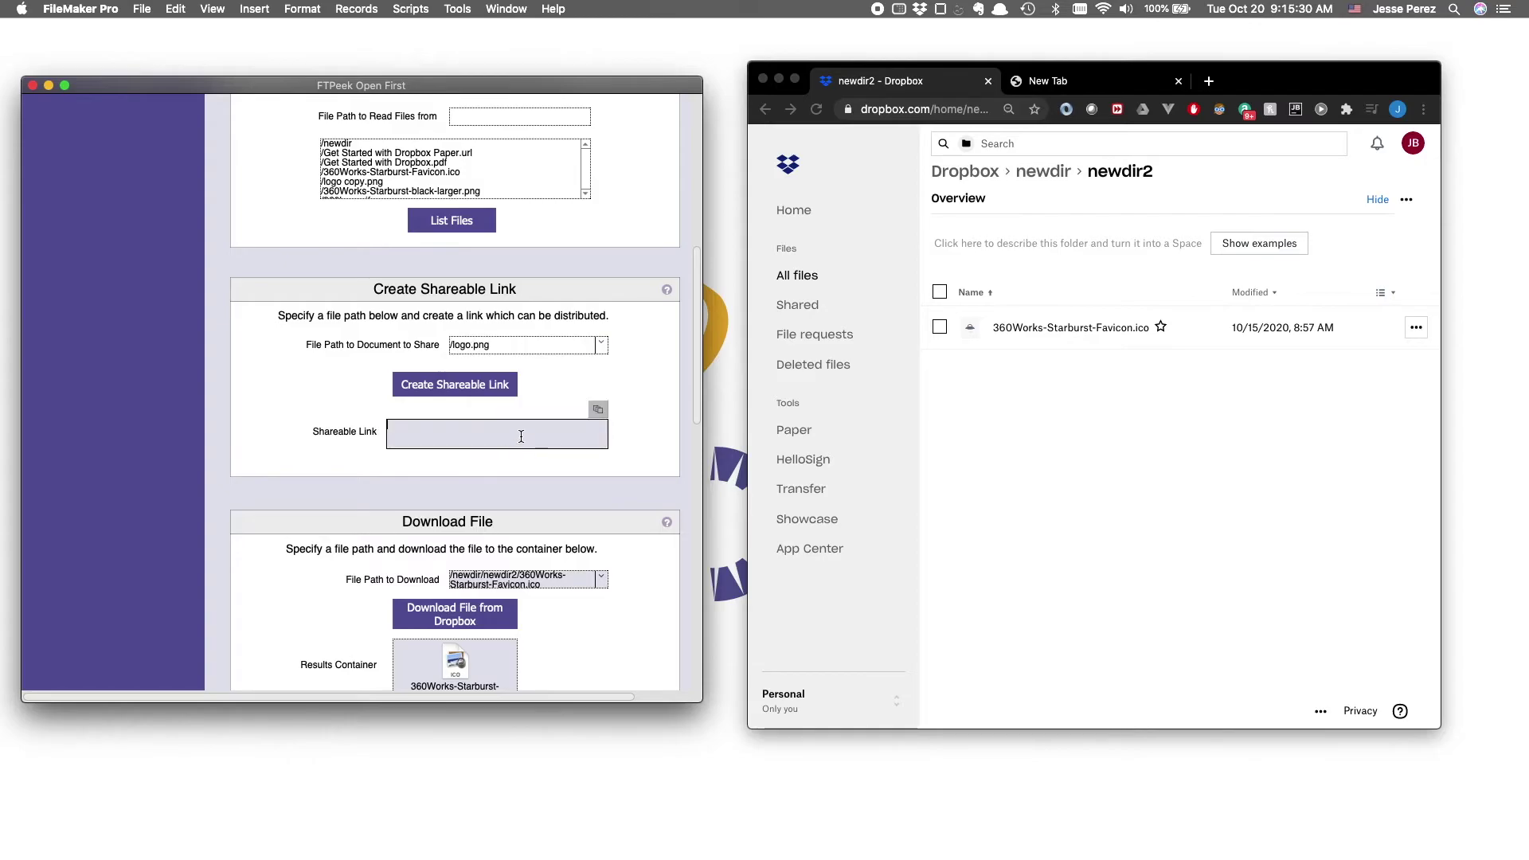
left_click(451, 389)
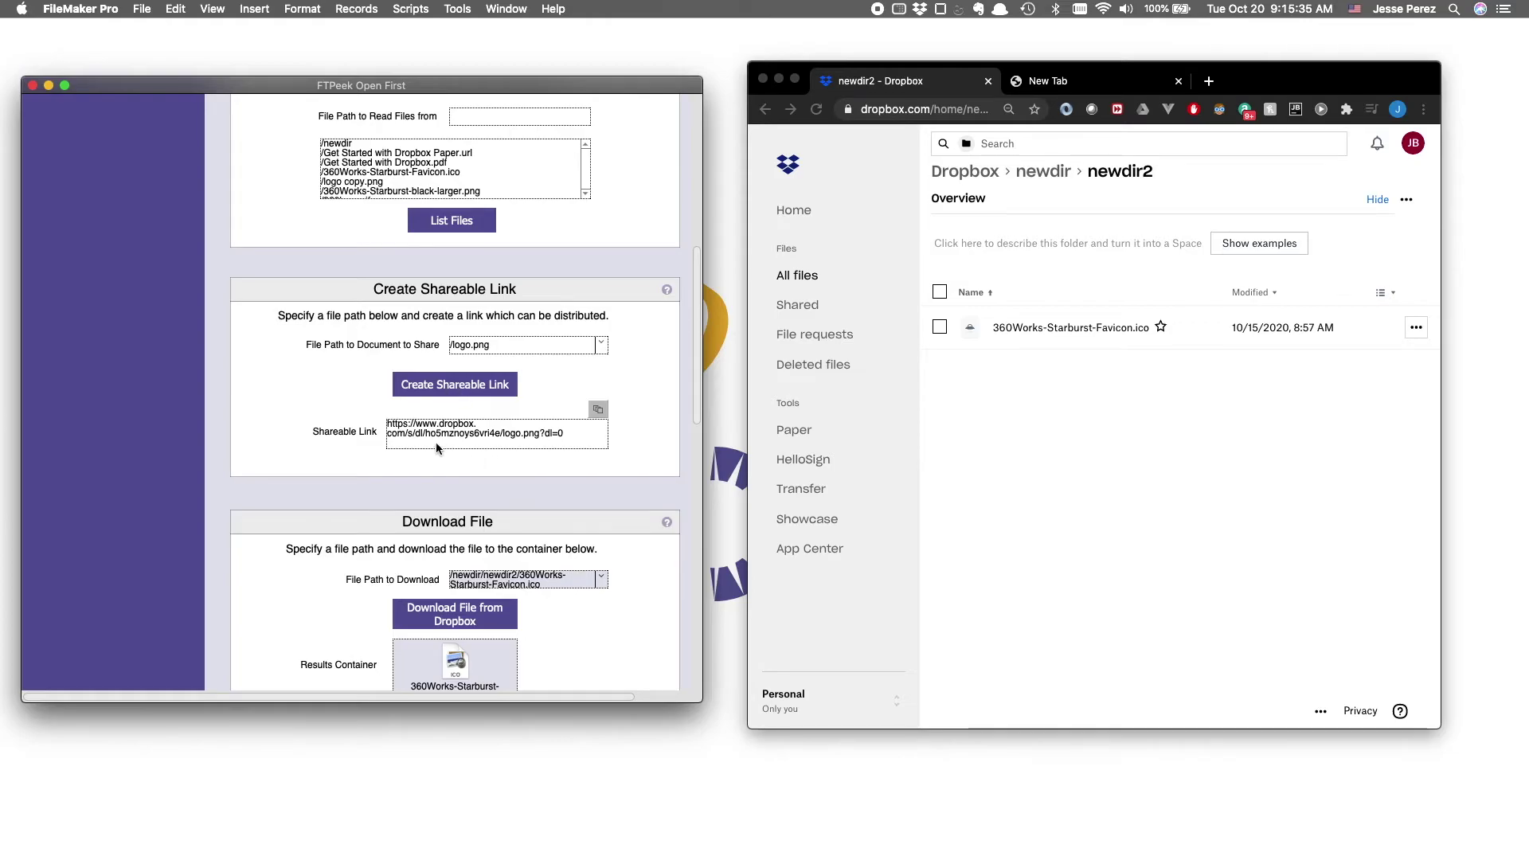
left_click(598, 409)
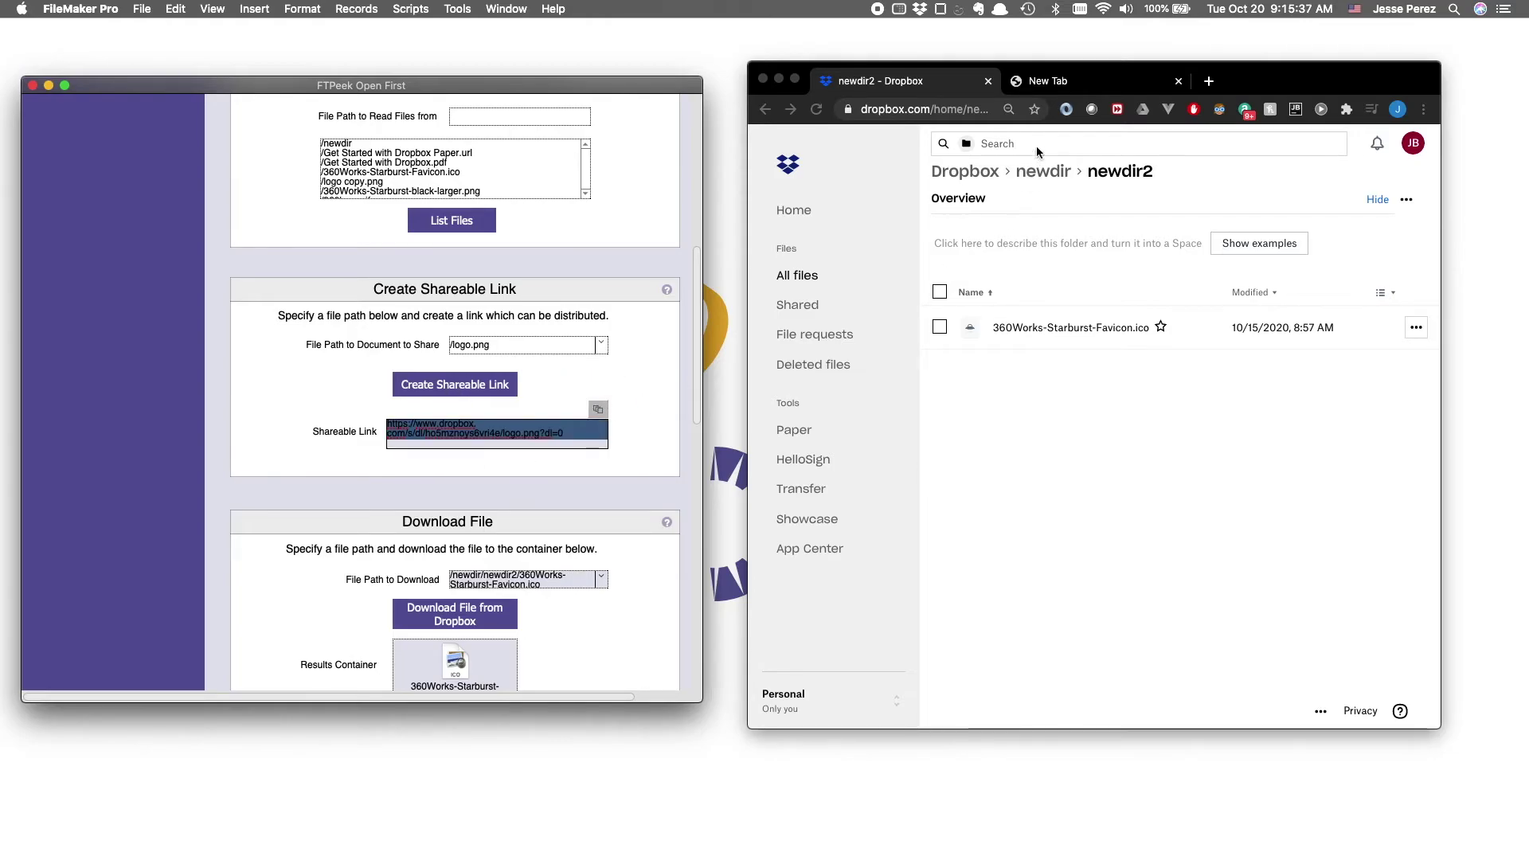
left_click(1071, 81)
left_click(938, 111)
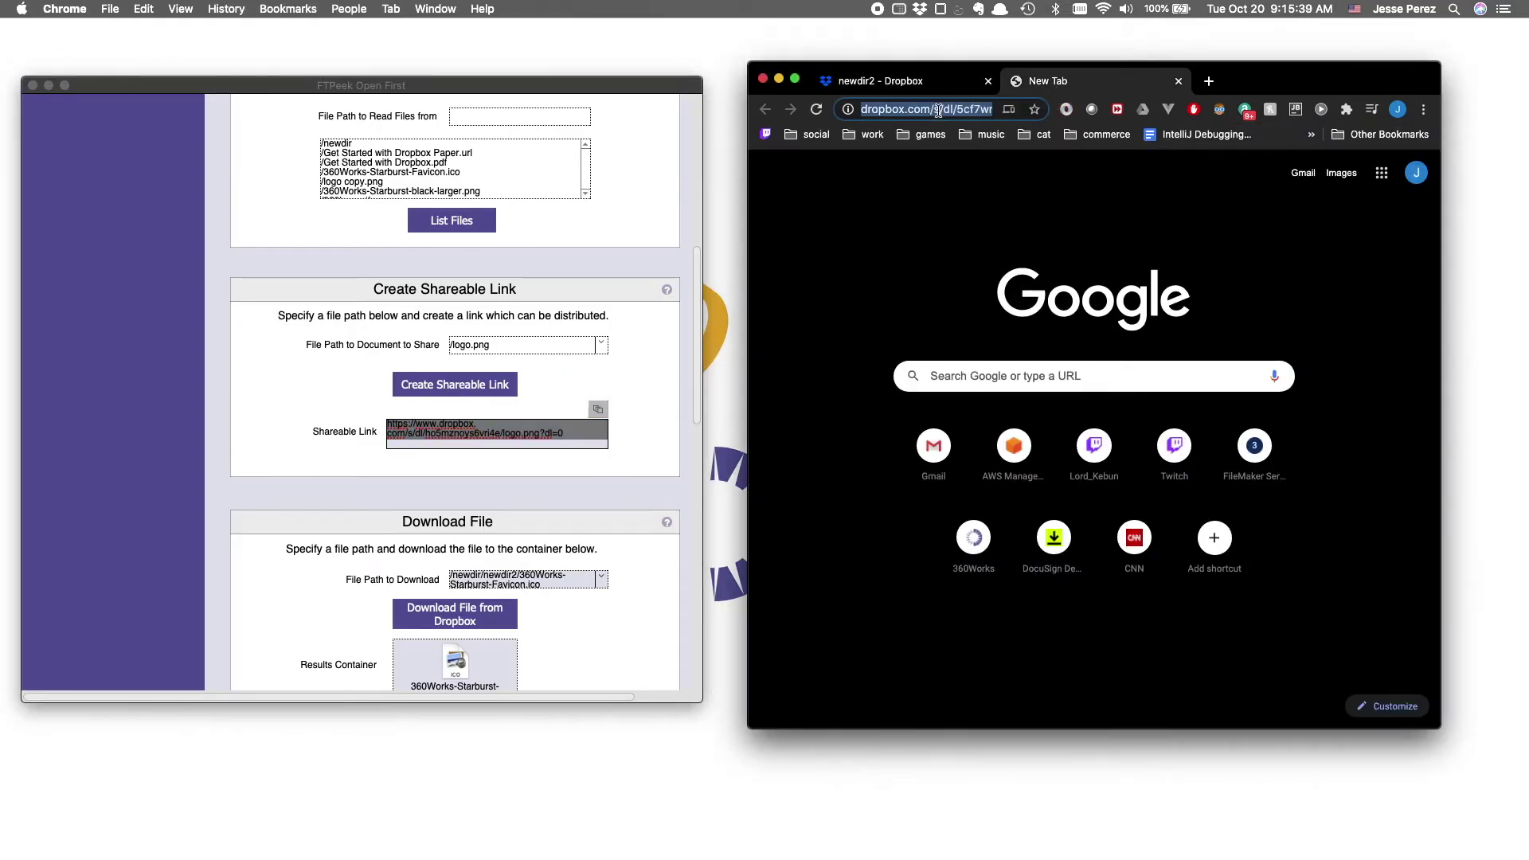
Load the /logo.png link in Chrome, save and open logo (1).png, then close it.
key("super+v")
key("Return")
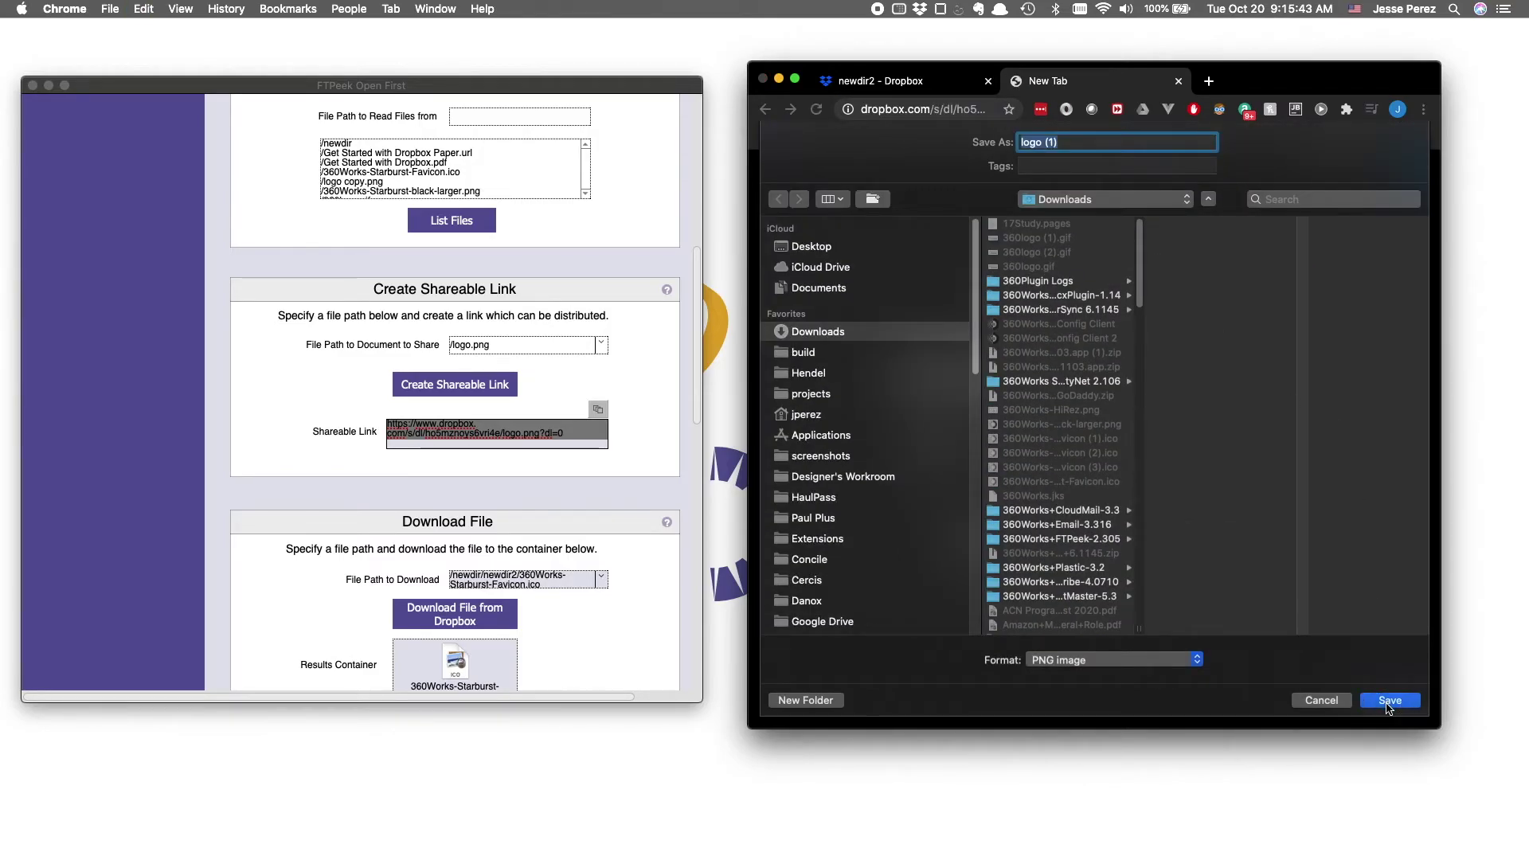
left_click(1389, 701)
left_click(918, 706)
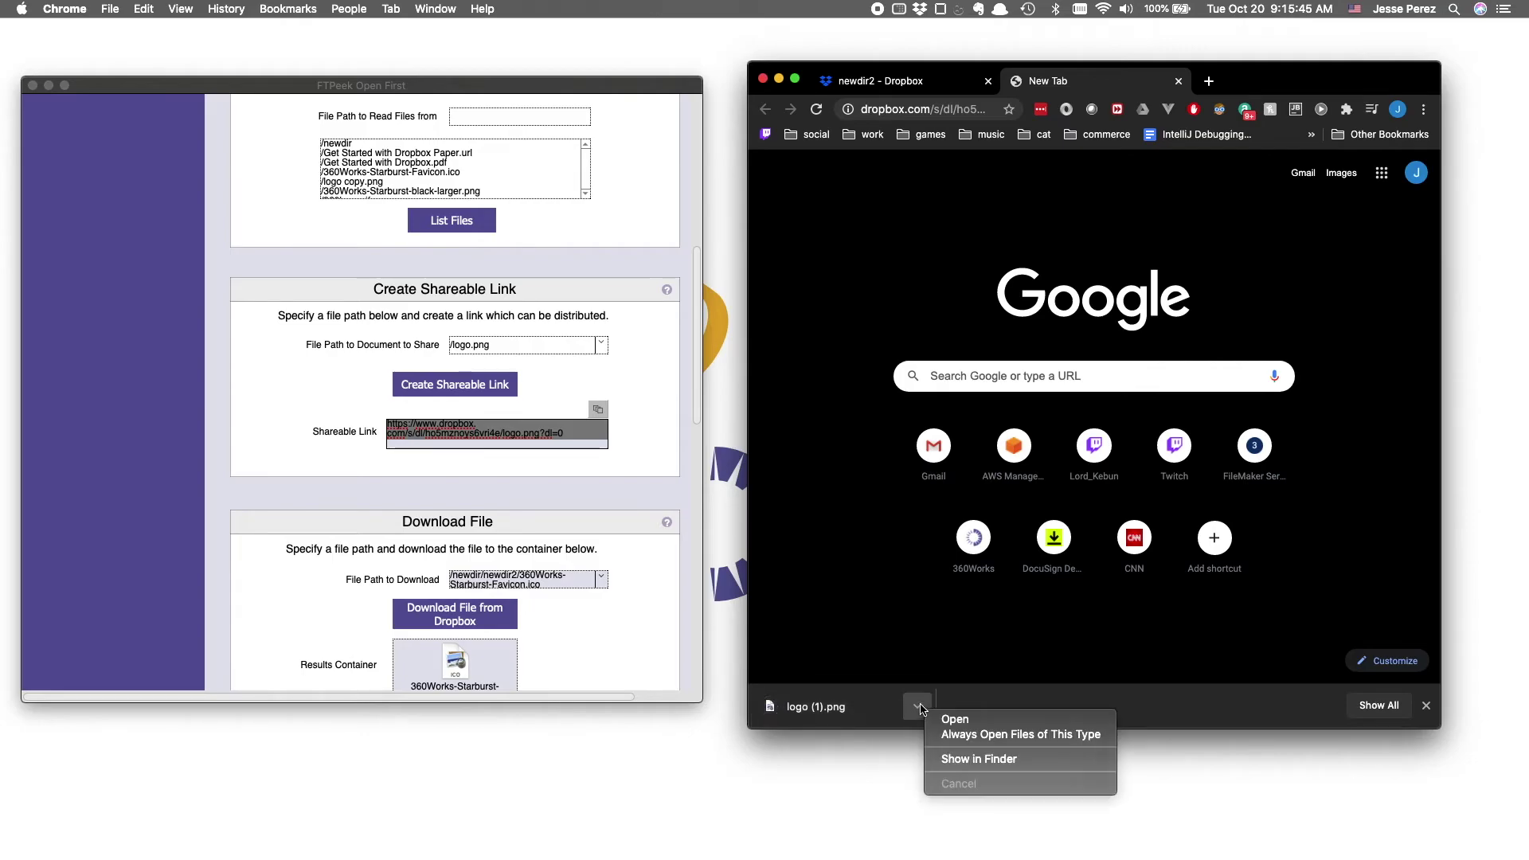
left_click(952, 720)
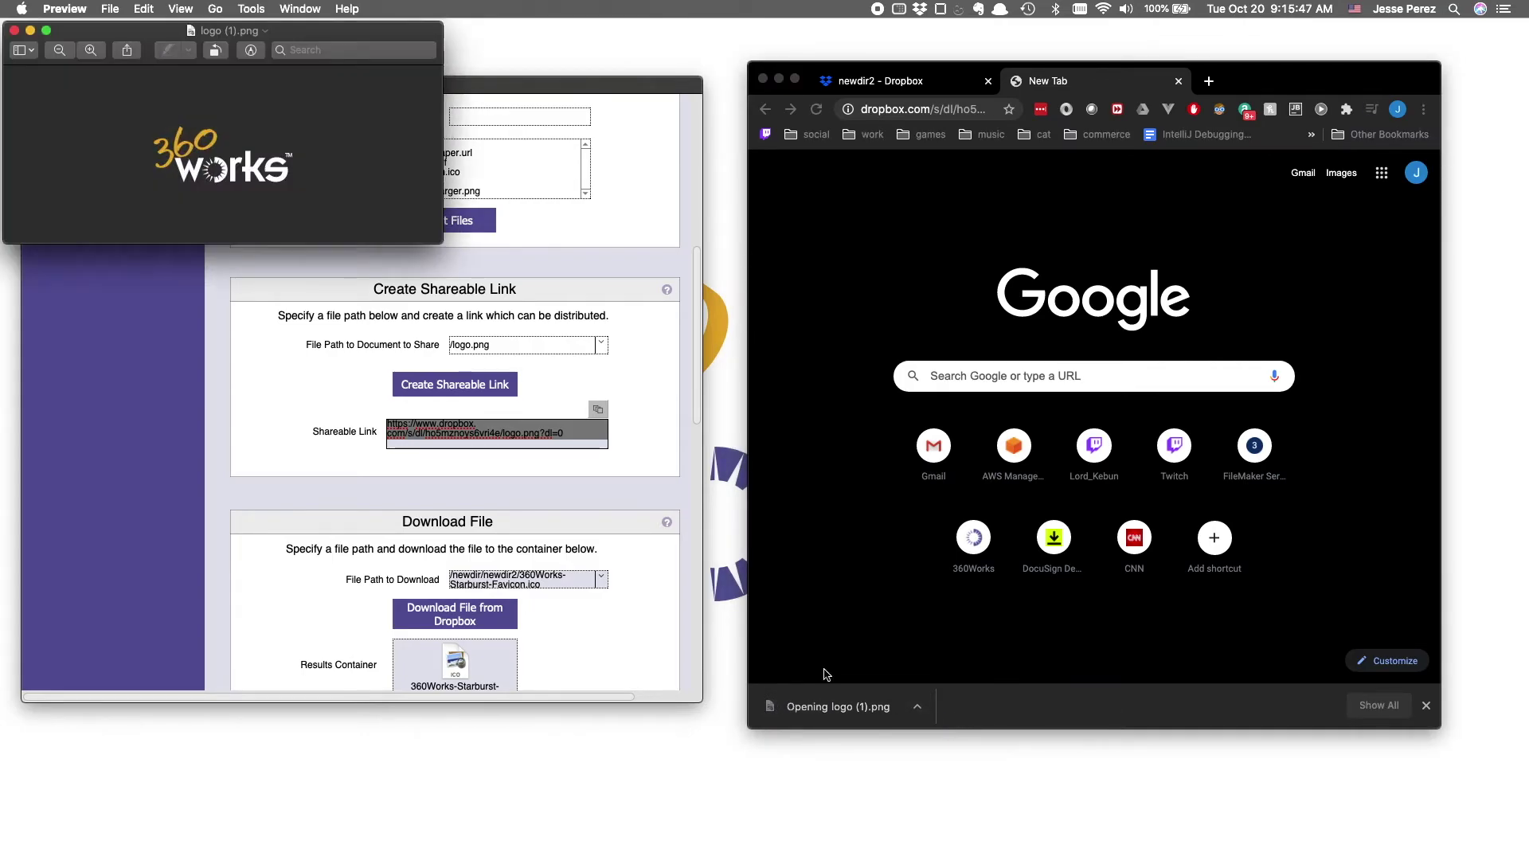
left_click(16, 34)
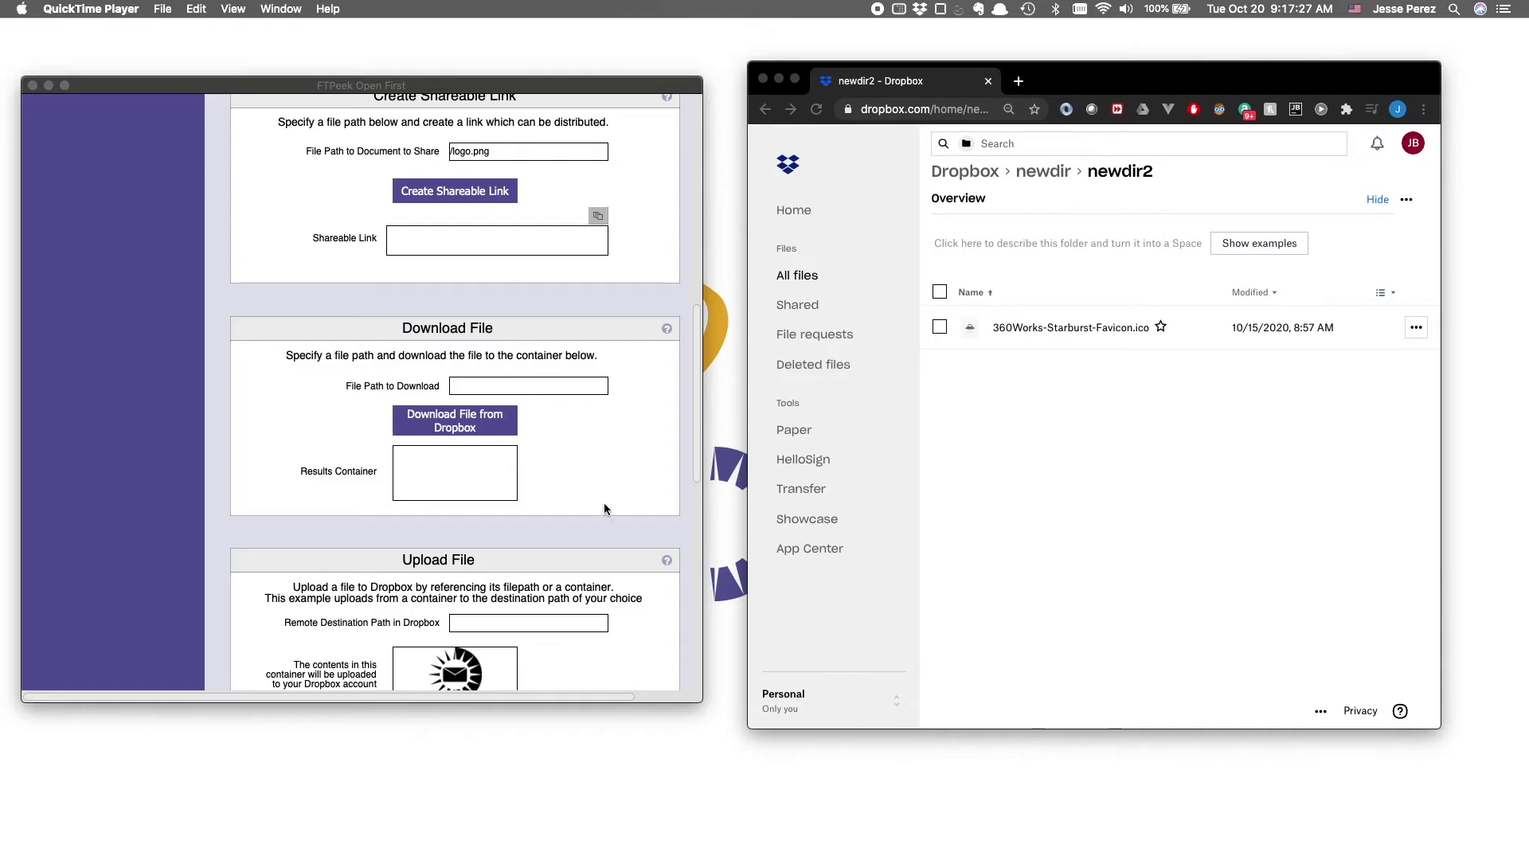
Pick /360logo.gif as the download path and pull it into the Results Container.
scroll(602, 489, "down", 3)
left_click(601, 482)
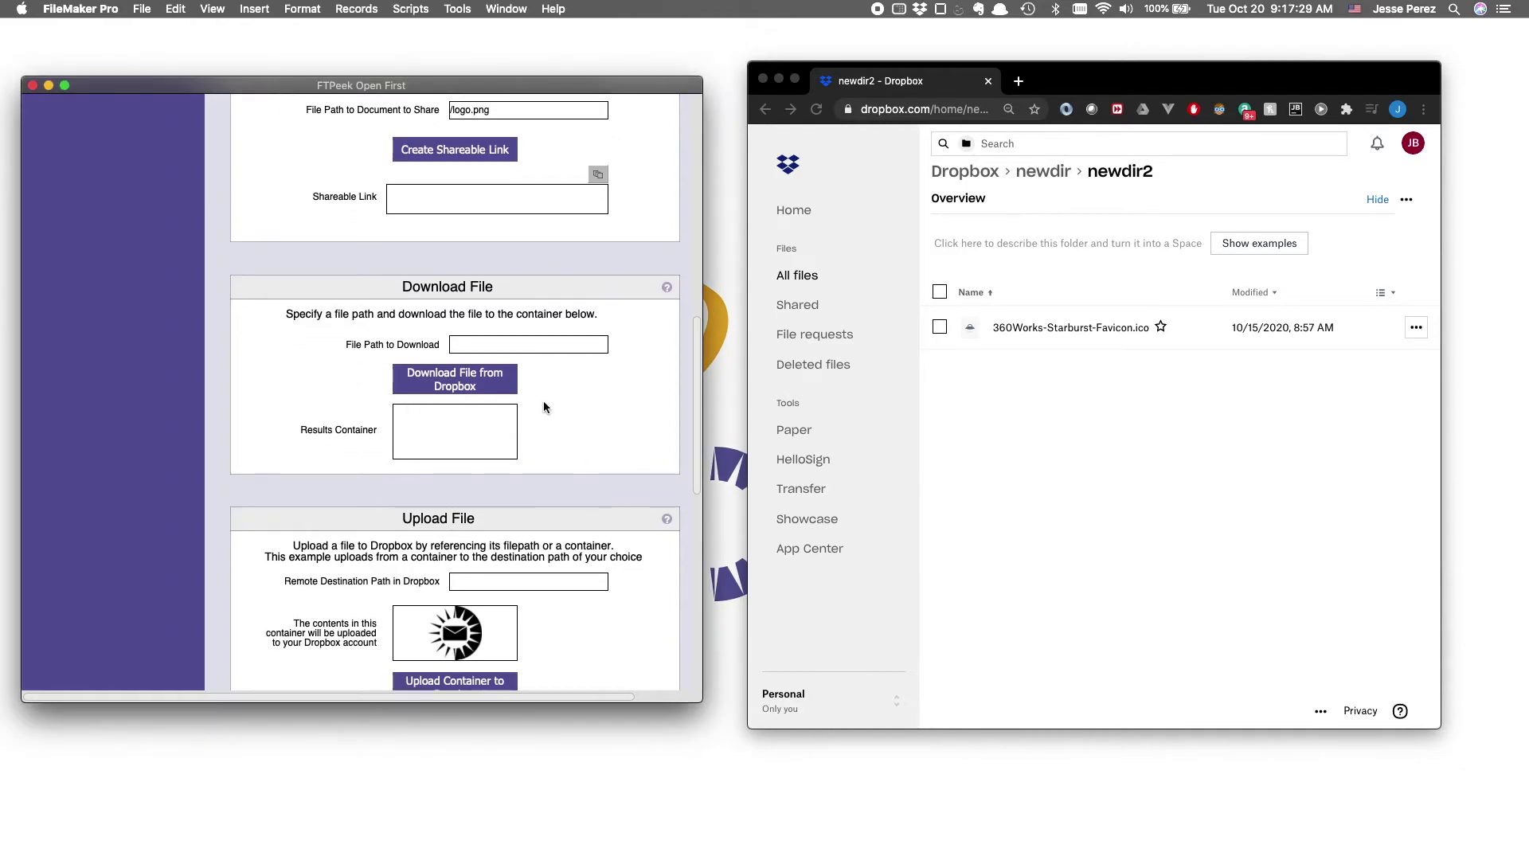
left_click(603, 344)
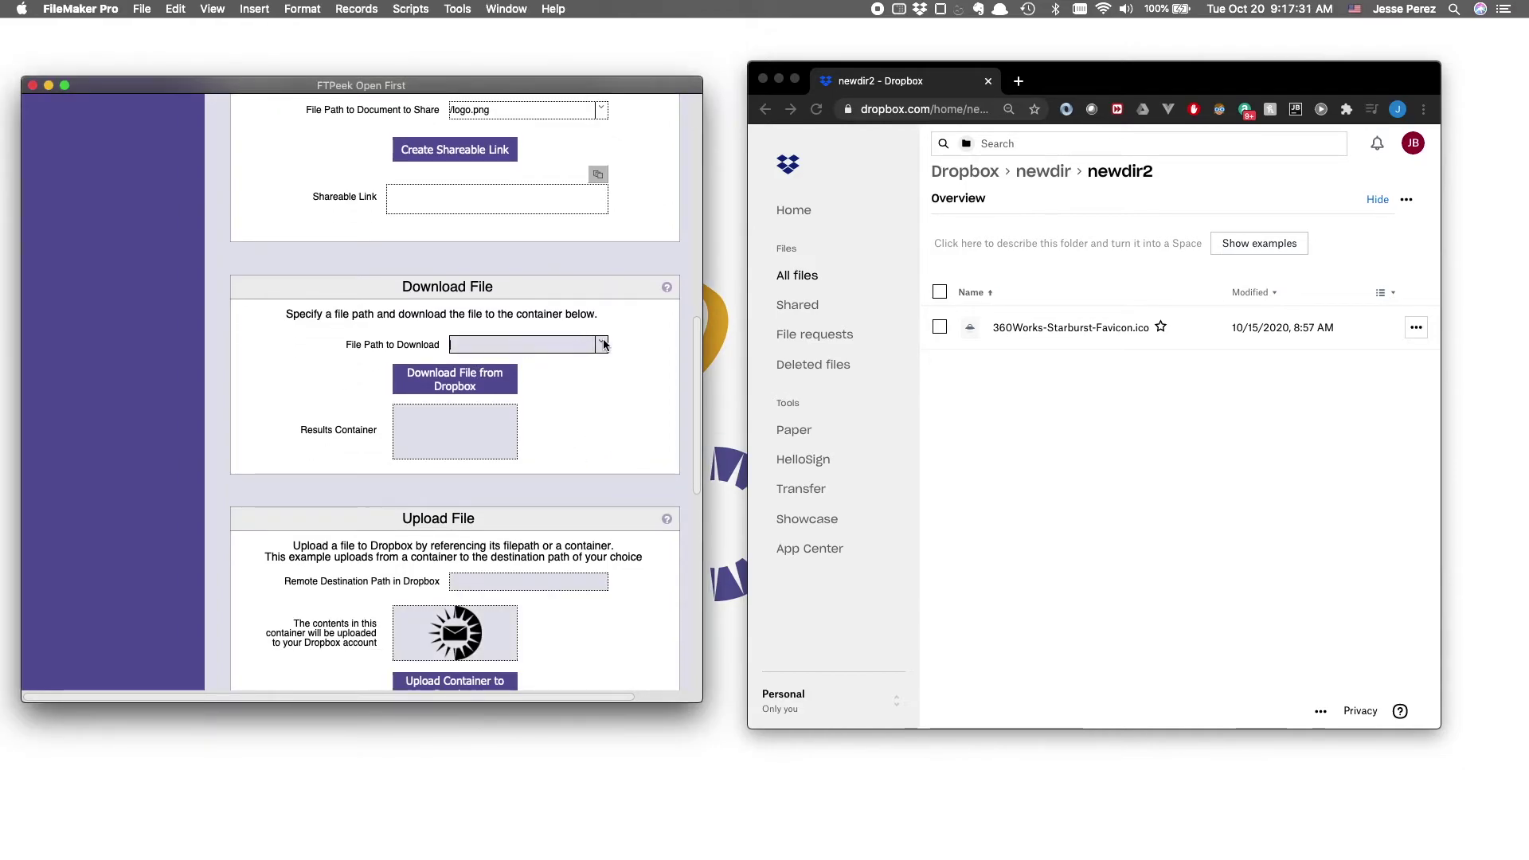
left_click(604, 344)
left_click(570, 366)
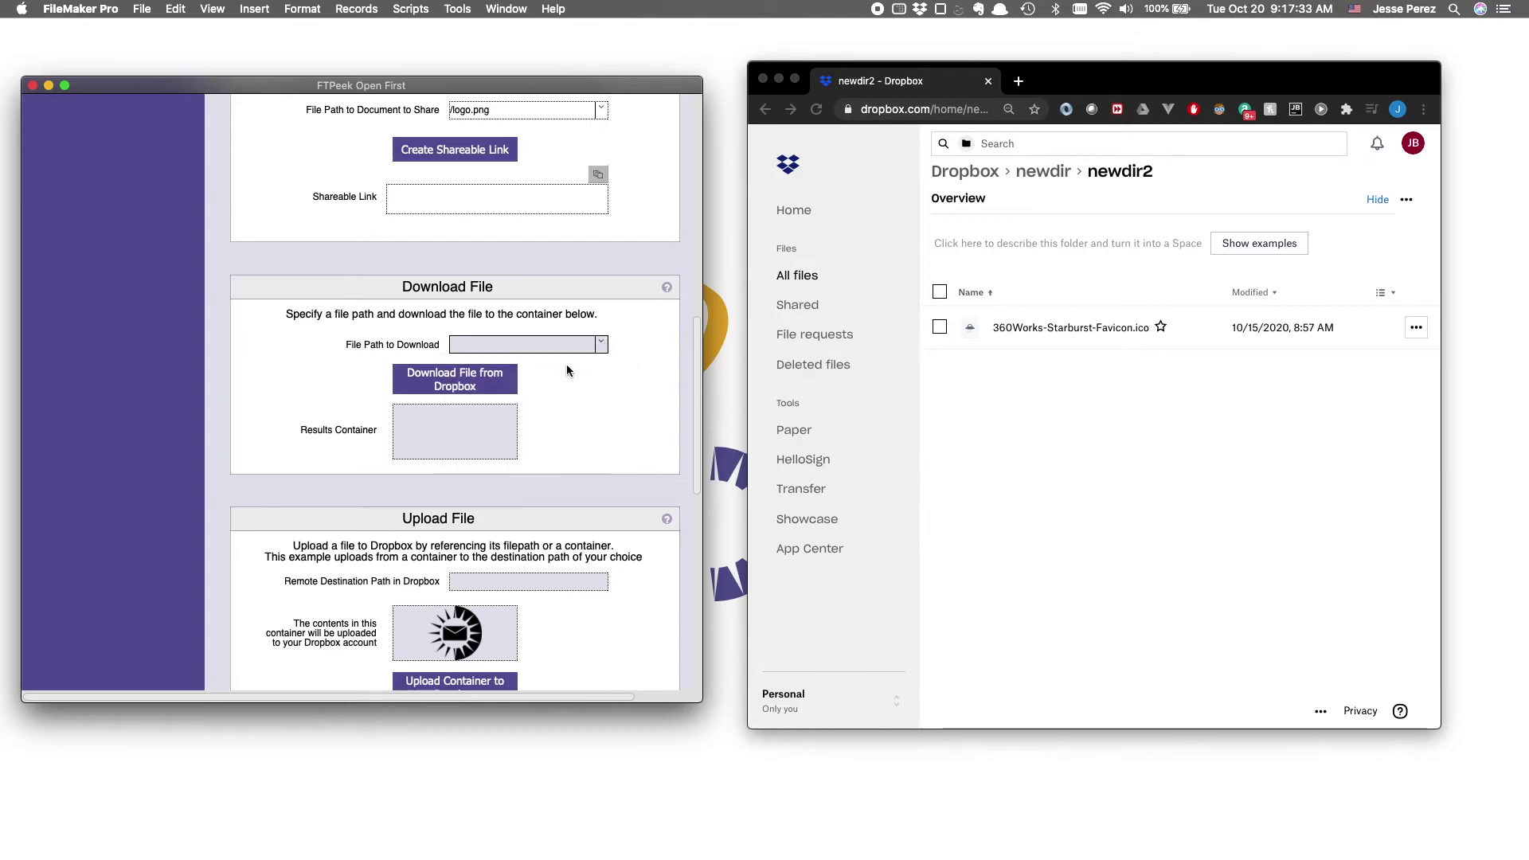
left_click(485, 388)
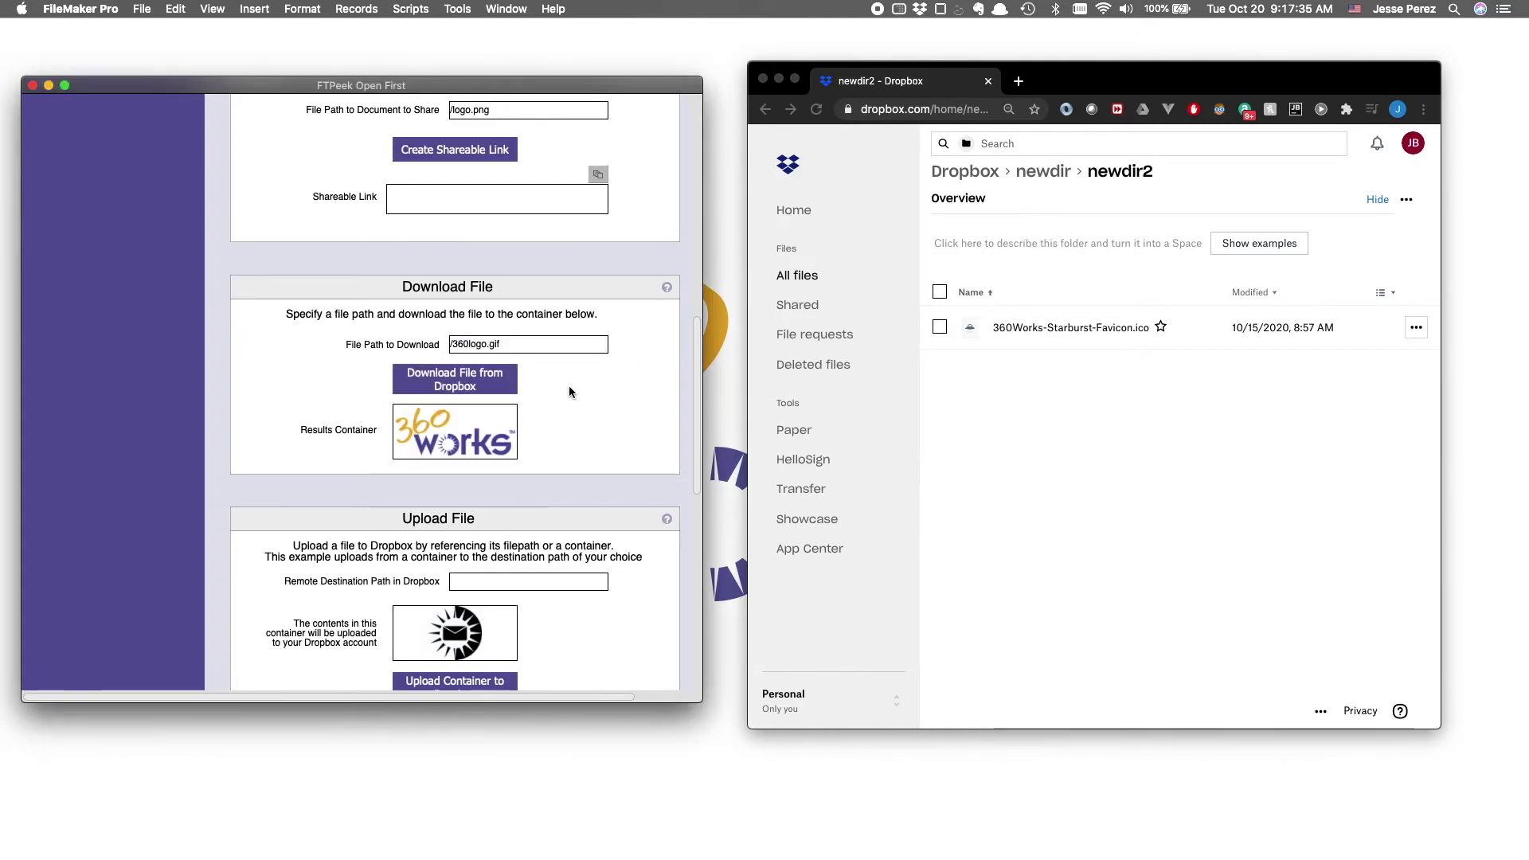
scroll(585, 388, "down", 3)
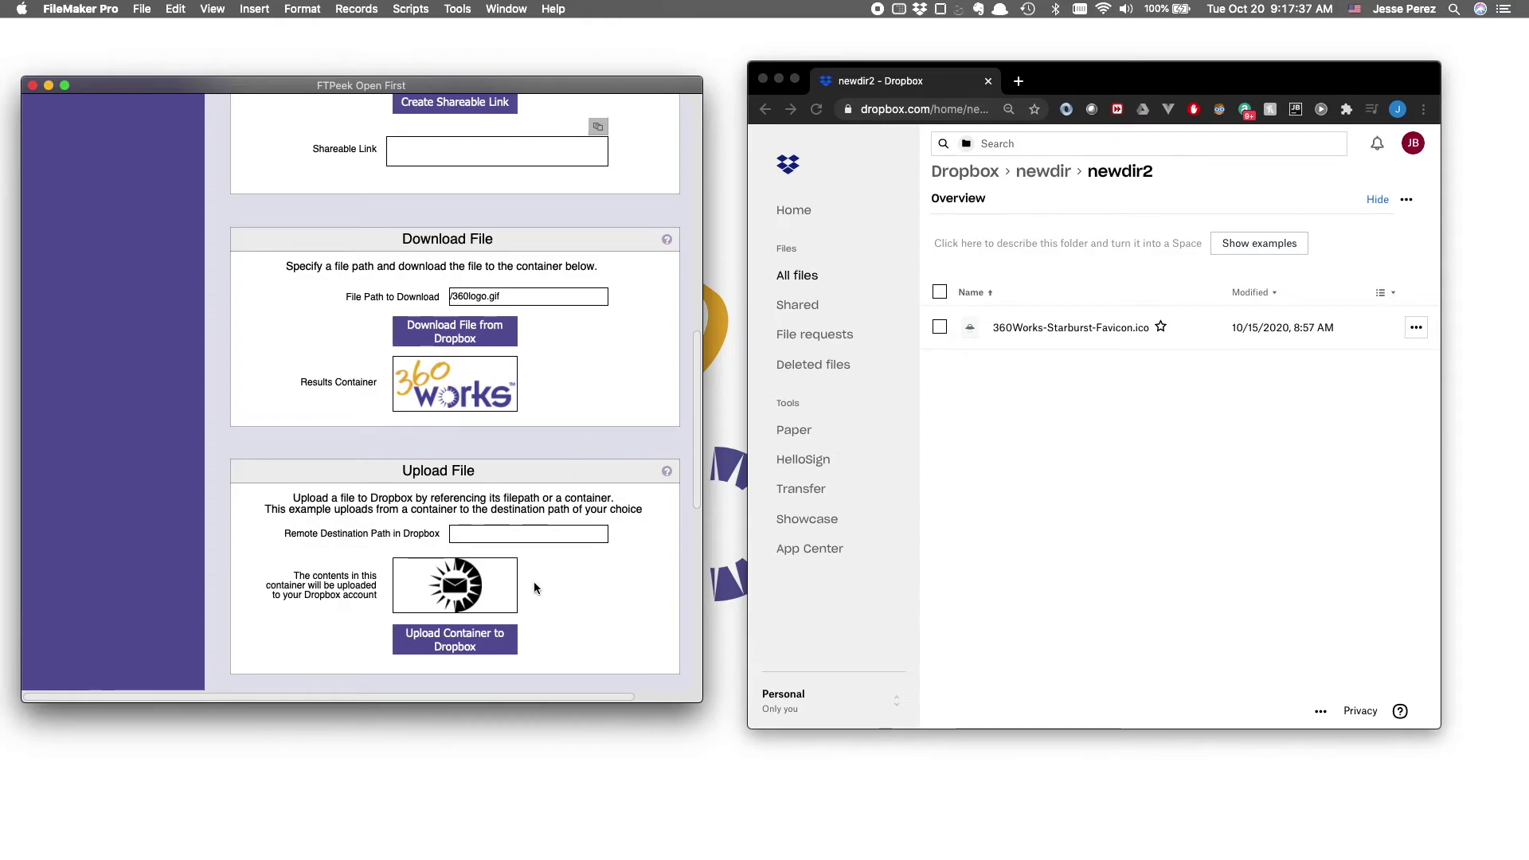
left_click(811, 272)
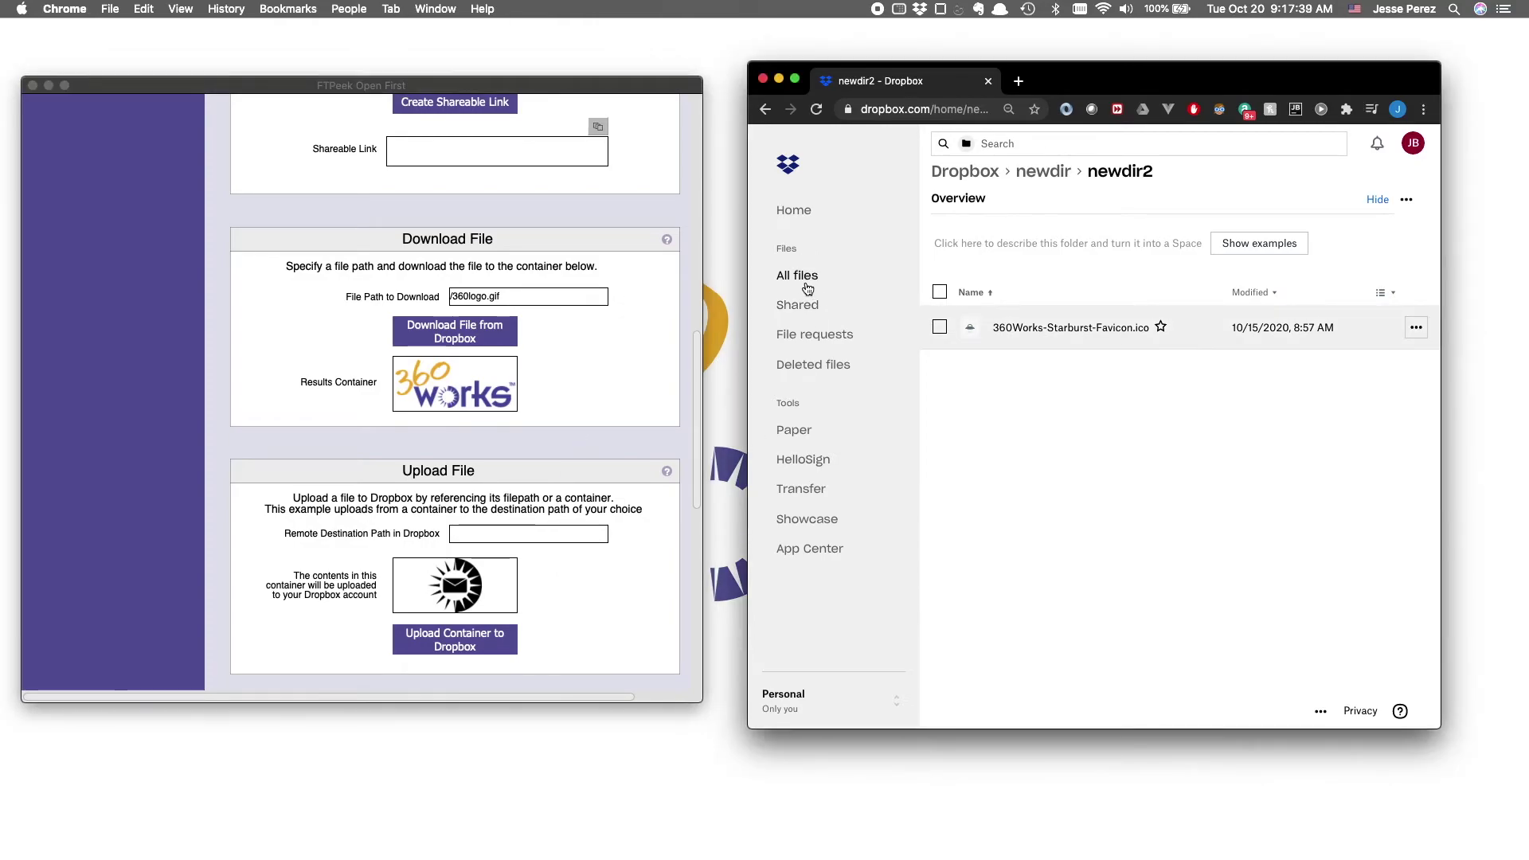
Show Dropbox's All files list, then upload the container's envelope image as email.png.
left_click(806, 276)
scroll(1035, 478, "down", 1)
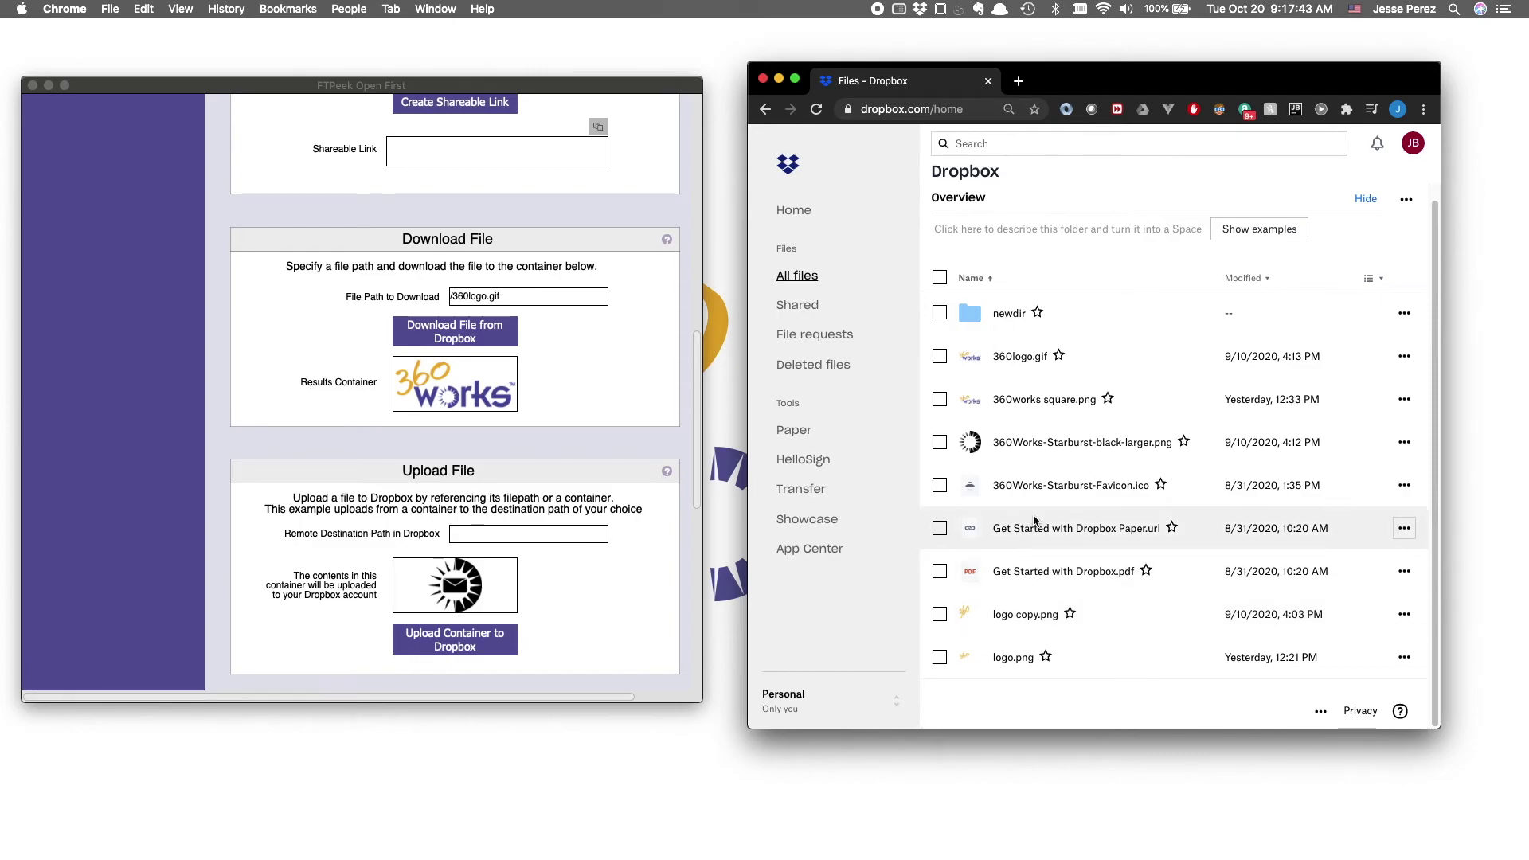
left_click(540, 613)
left_click(449, 640)
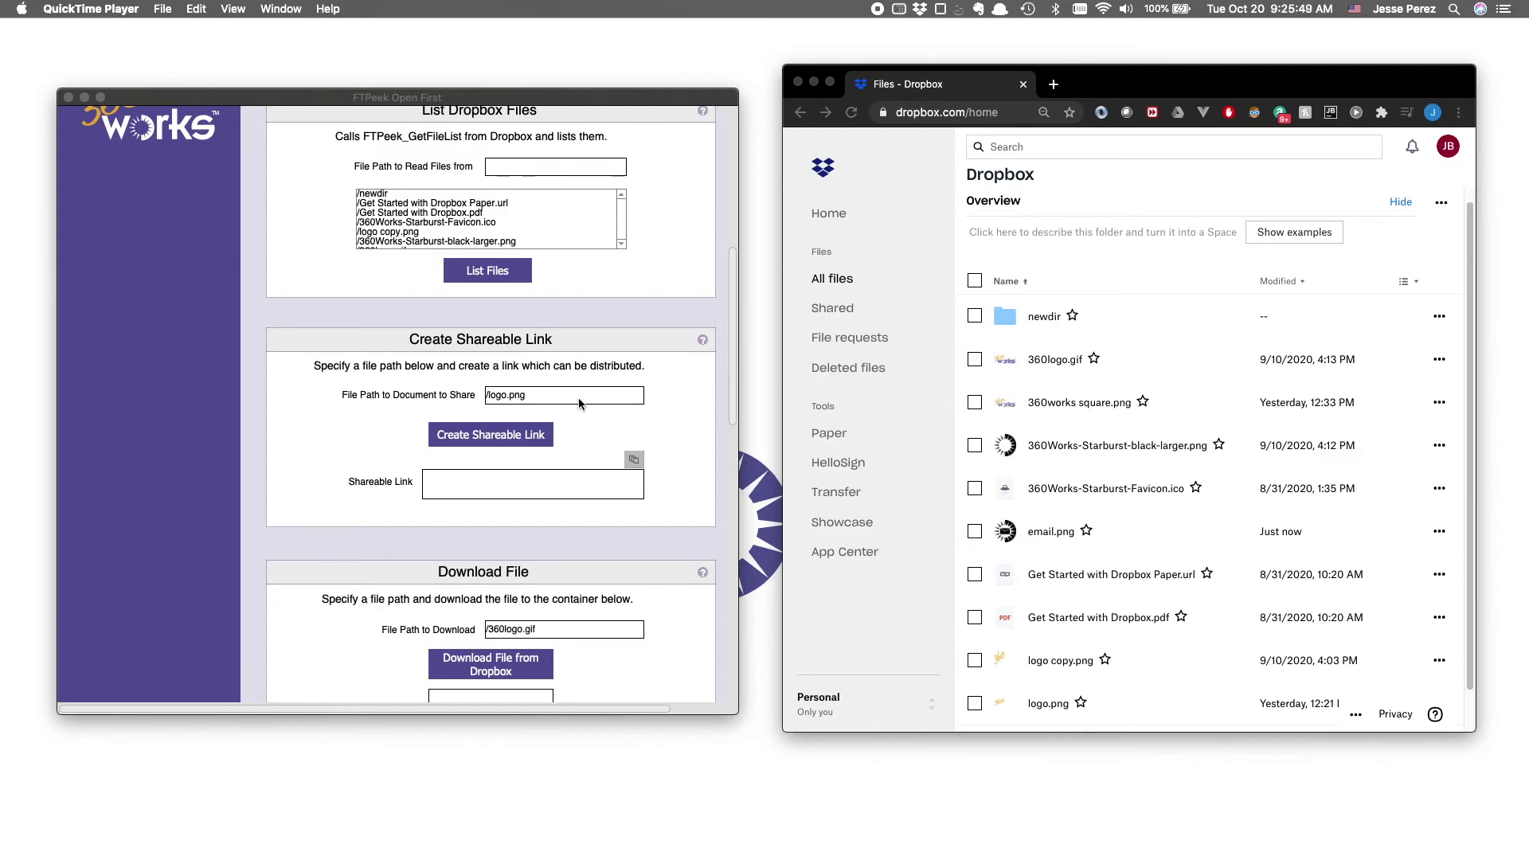
scroll(578, 402, "up", 5)
Switch FTPeek to the Amazon S3 demo and connect to the S3 bucket.
scroll(578, 406, "up", 8)
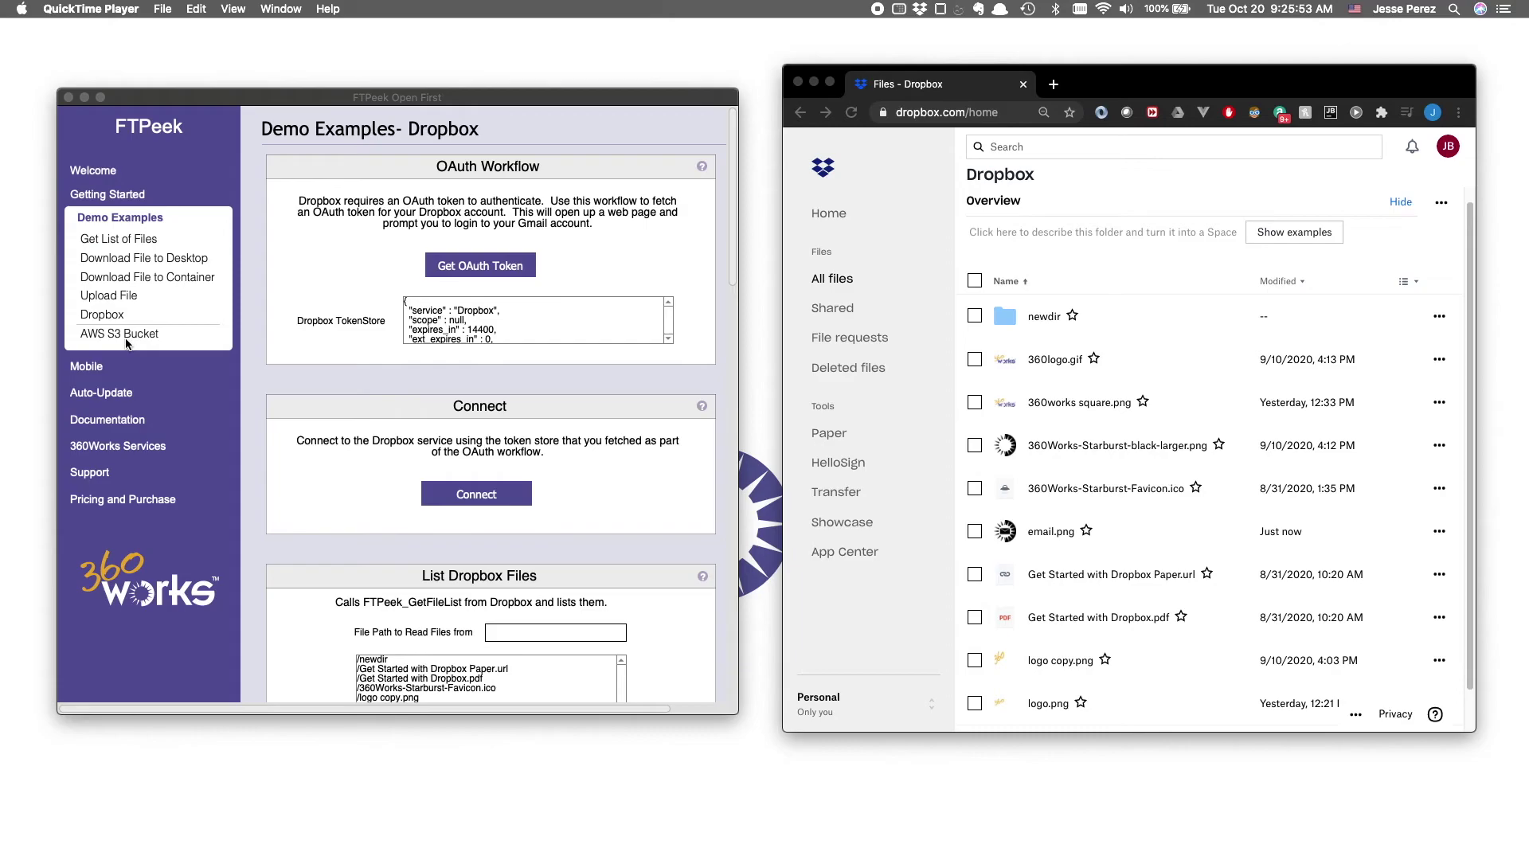
left_click(127, 339)
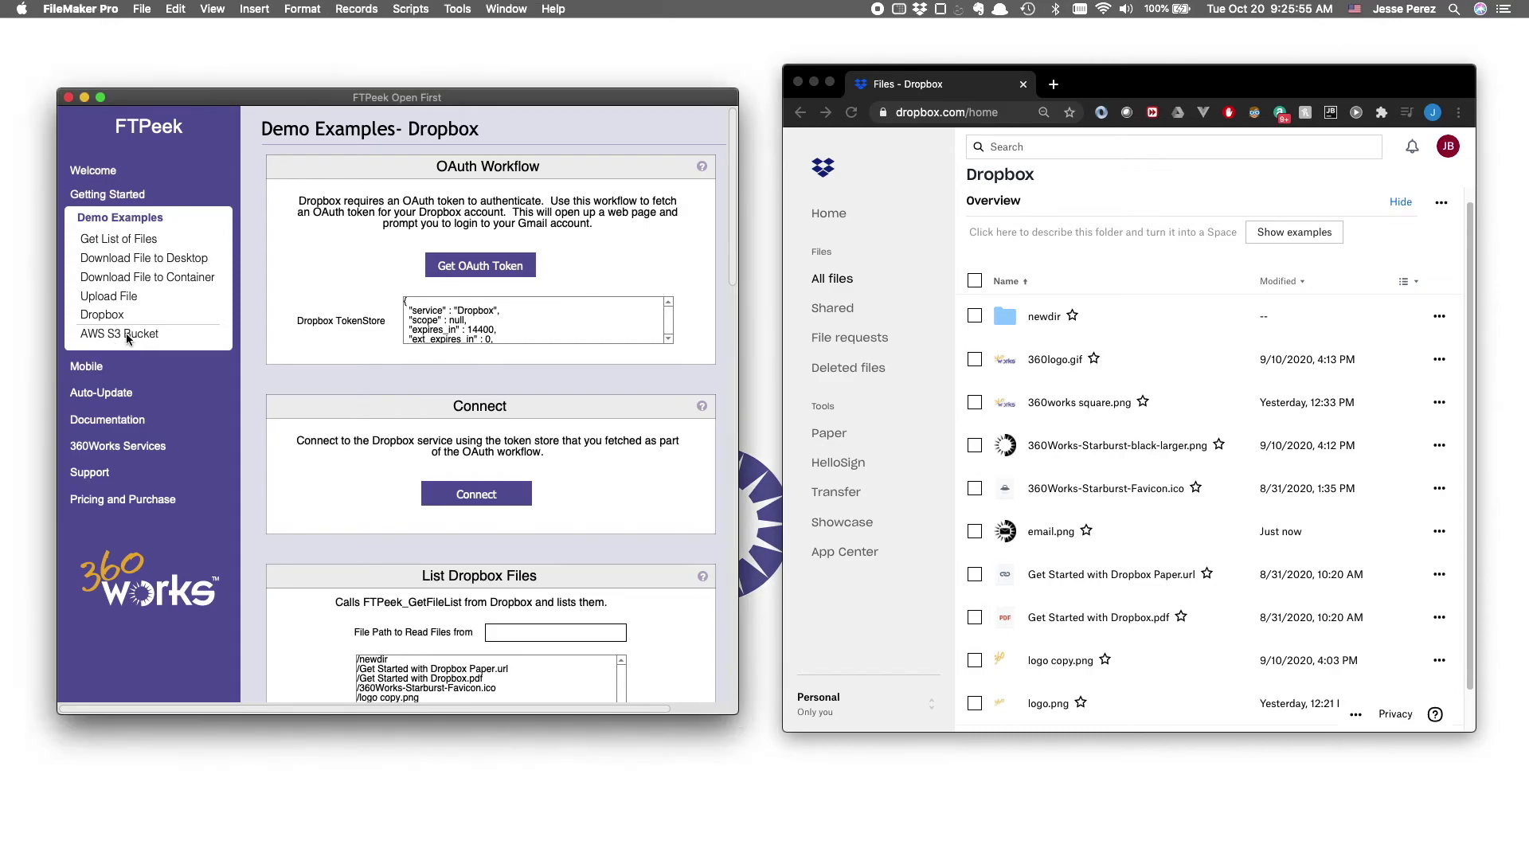
left_click(127, 334)
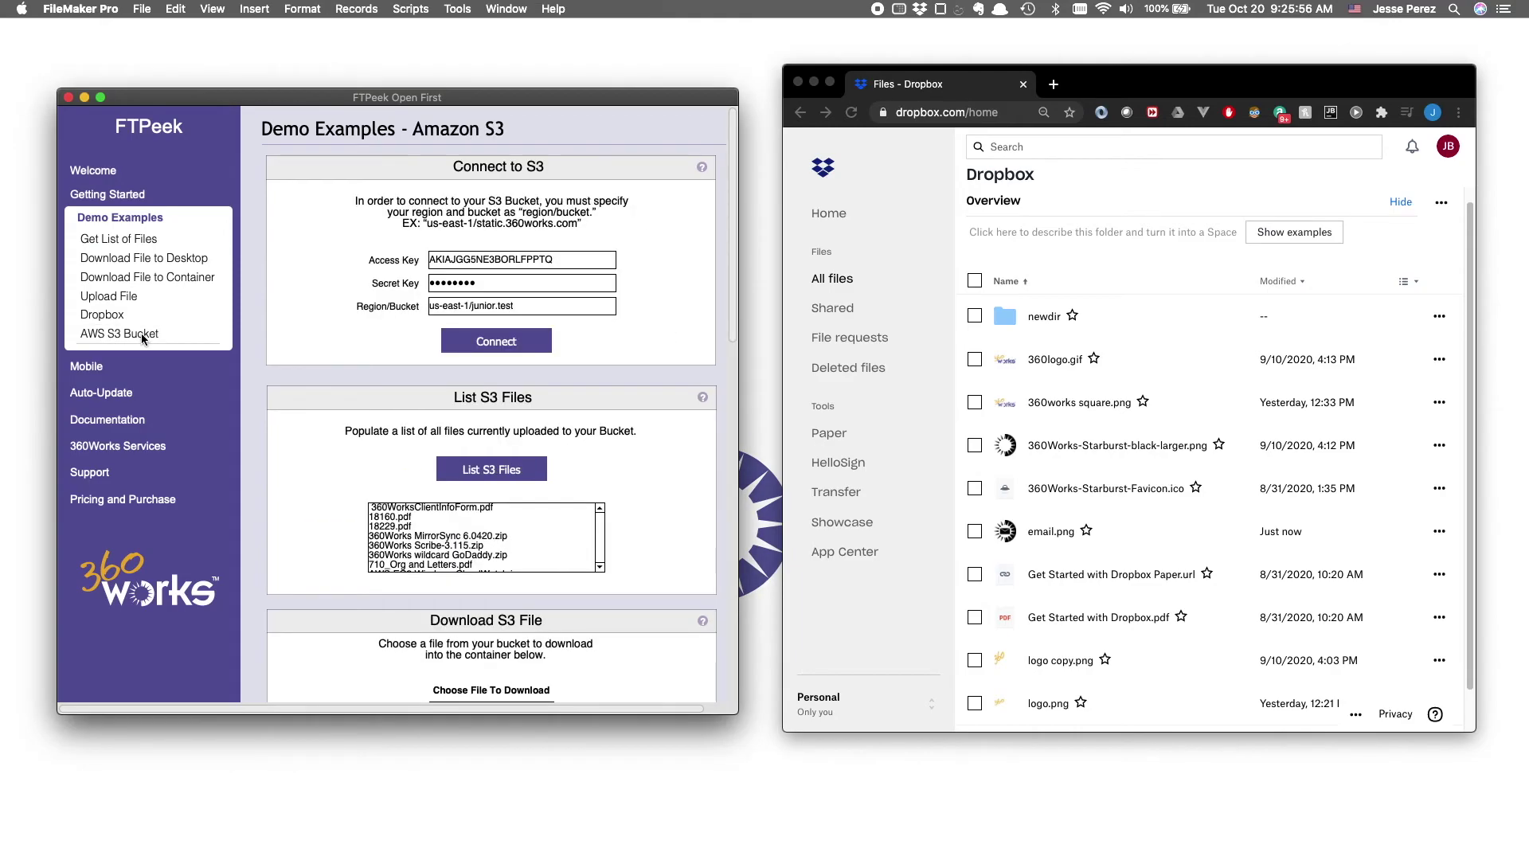
left_click(507, 349)
left_click(711, 476)
Generate an S3 shareable link for 360Works-HiRez.png and select the resulting URL.
scroll(651, 456, "down", 3)
scroll(650, 451, "down", 7)
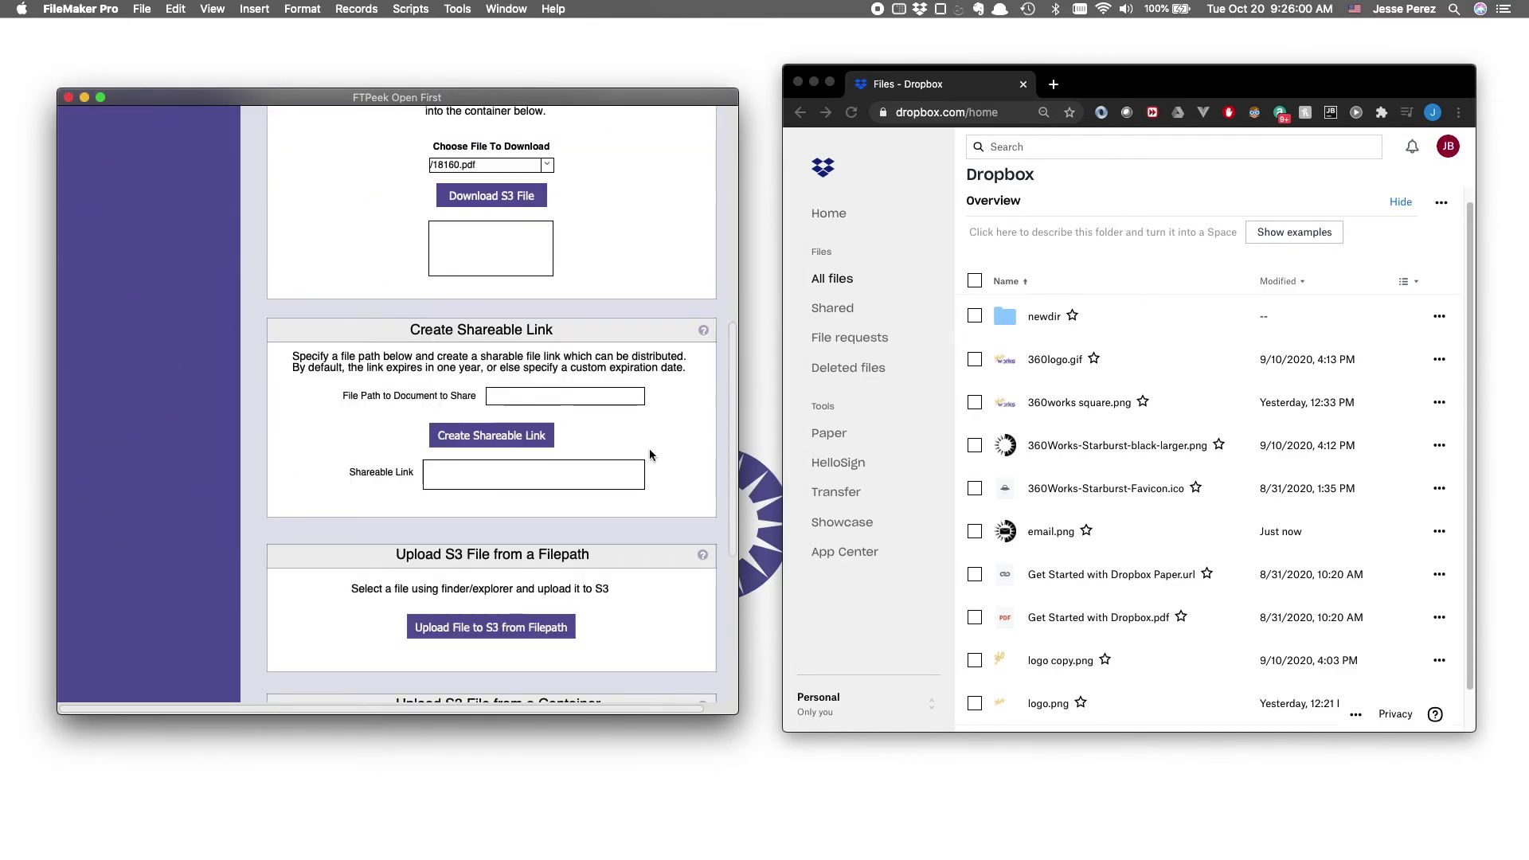
left_click(583, 397)
type("360Works-HiRez.png")
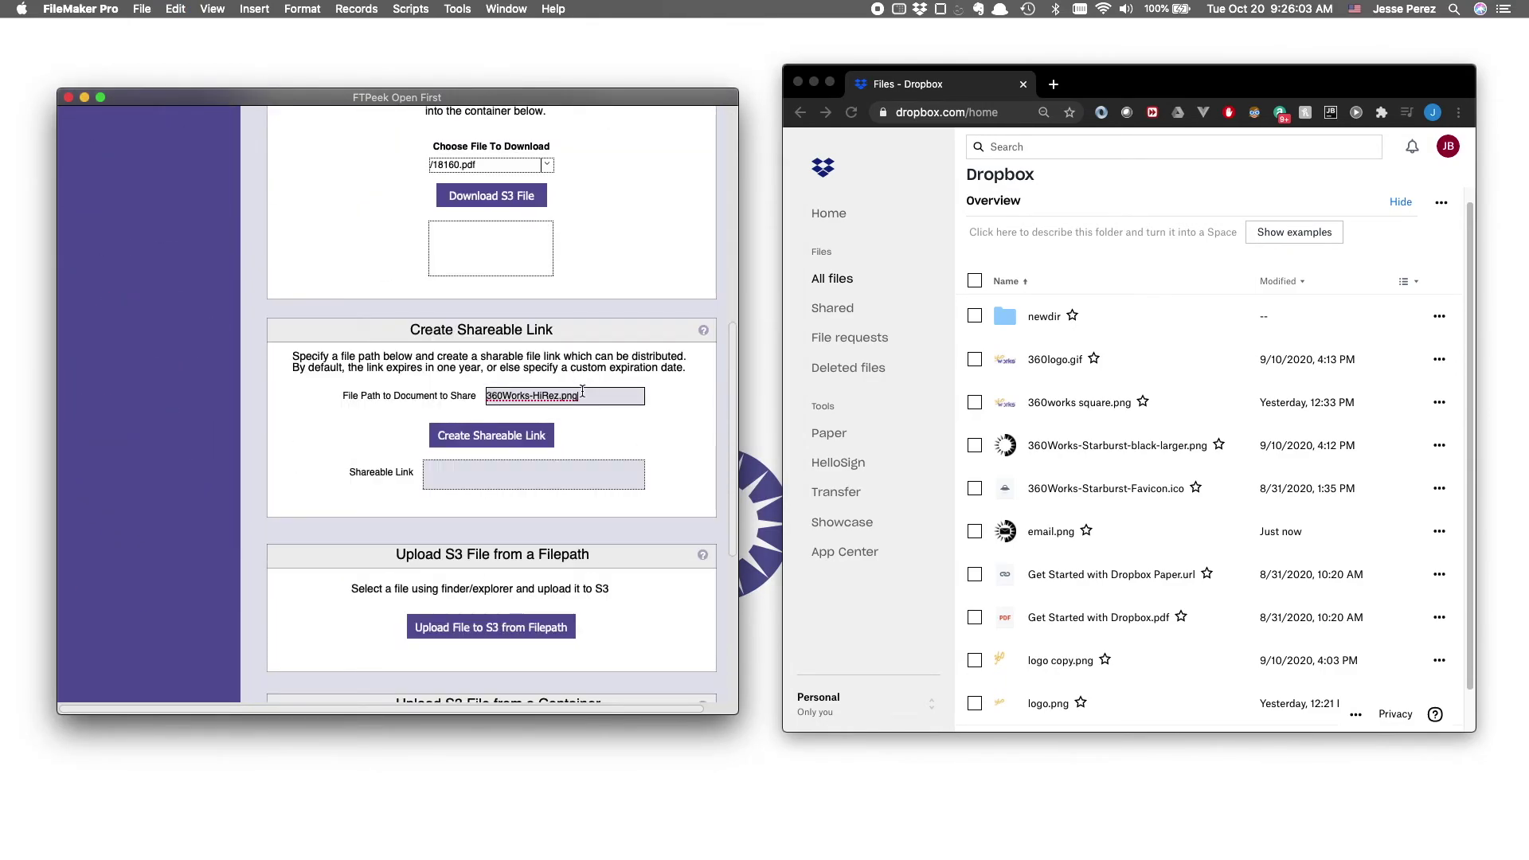
left_click(506, 436)
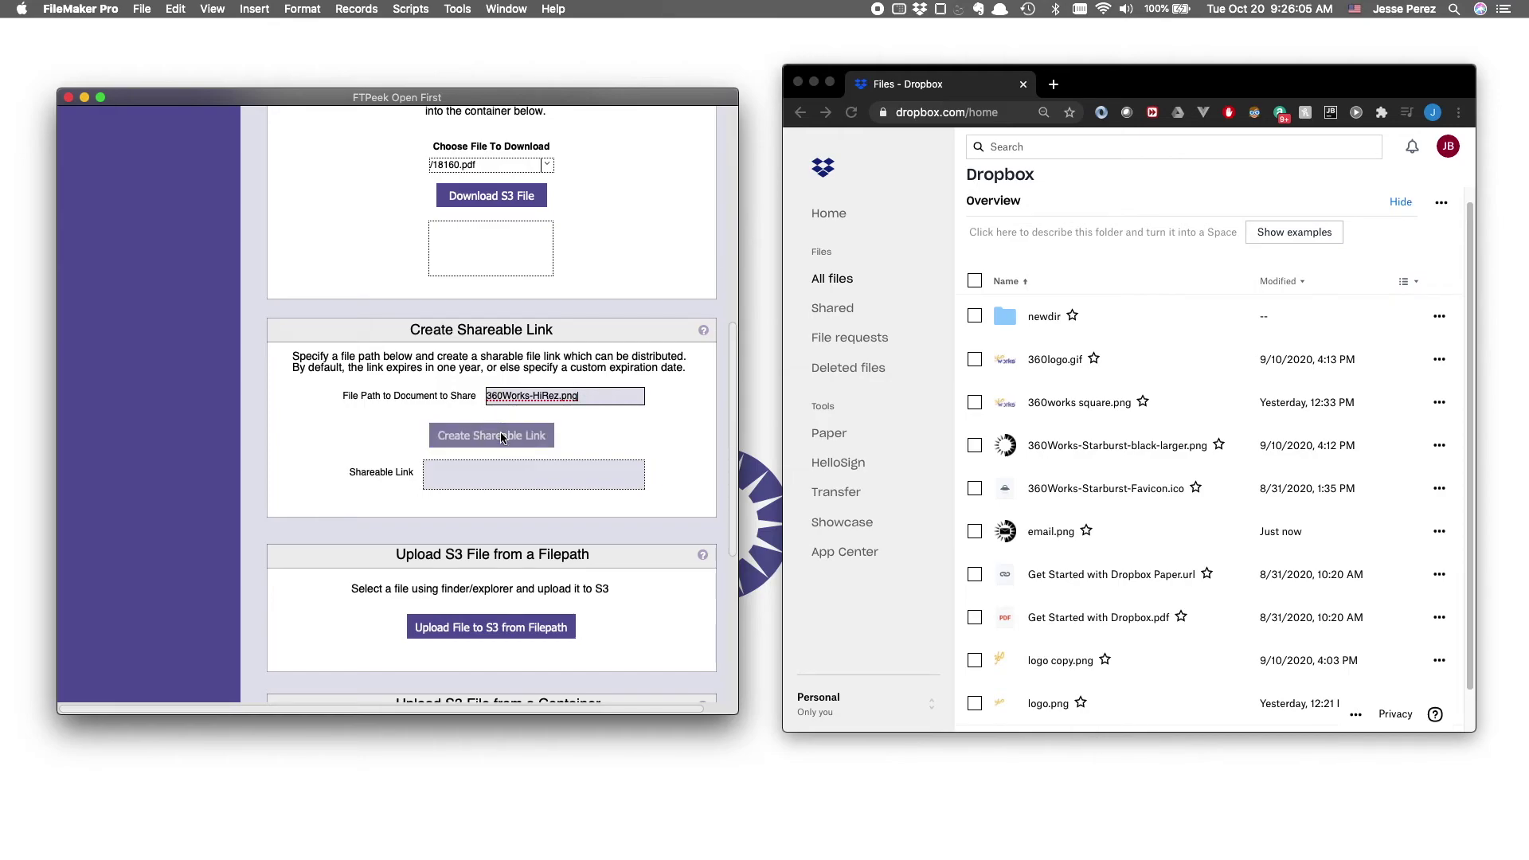
left_click(480, 476)
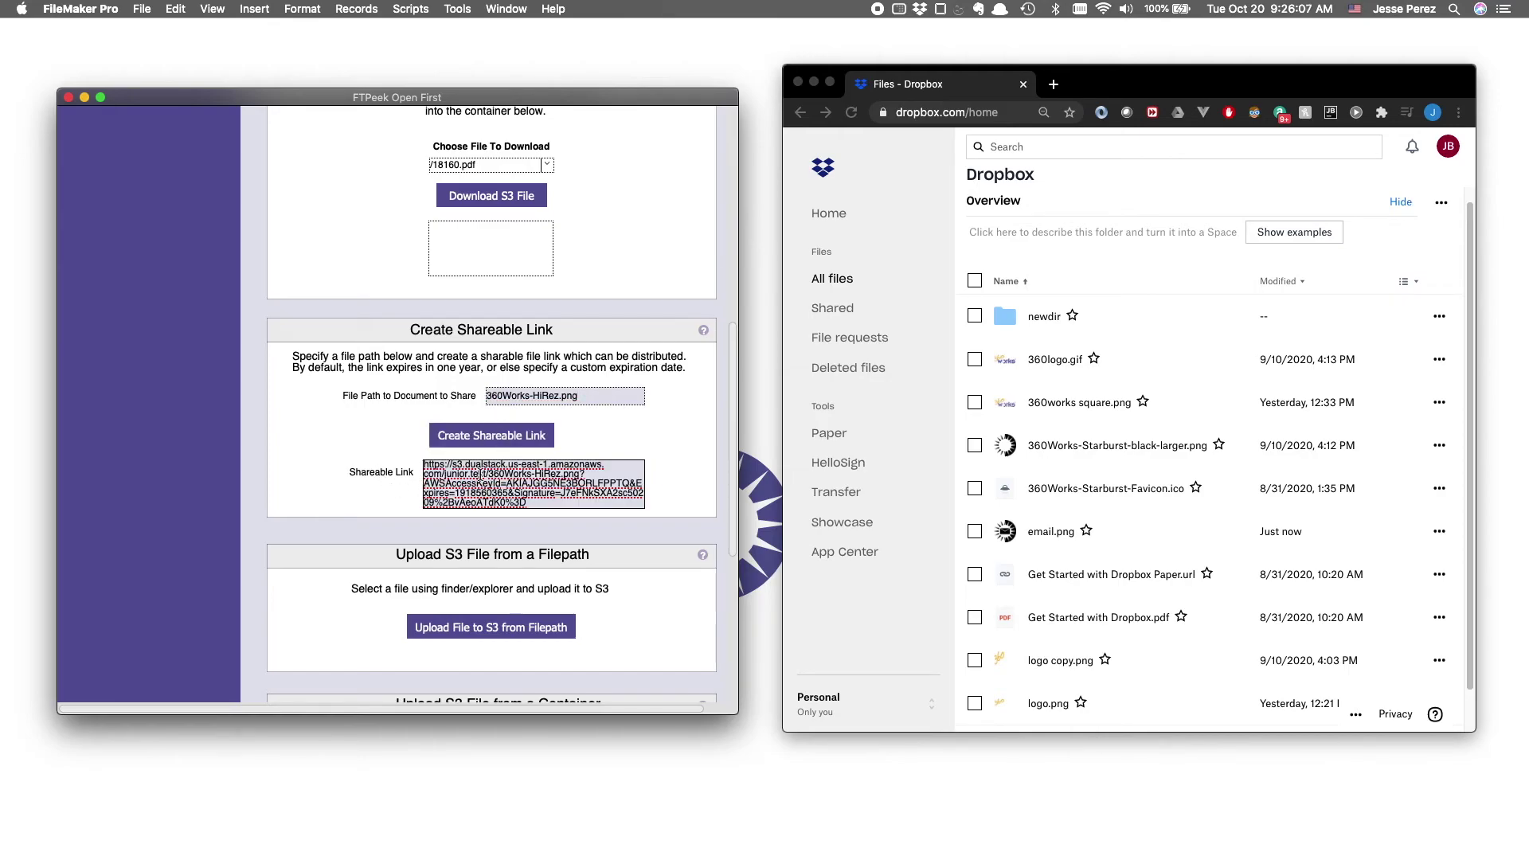
left_click_drag(544, 506, 398, 471)
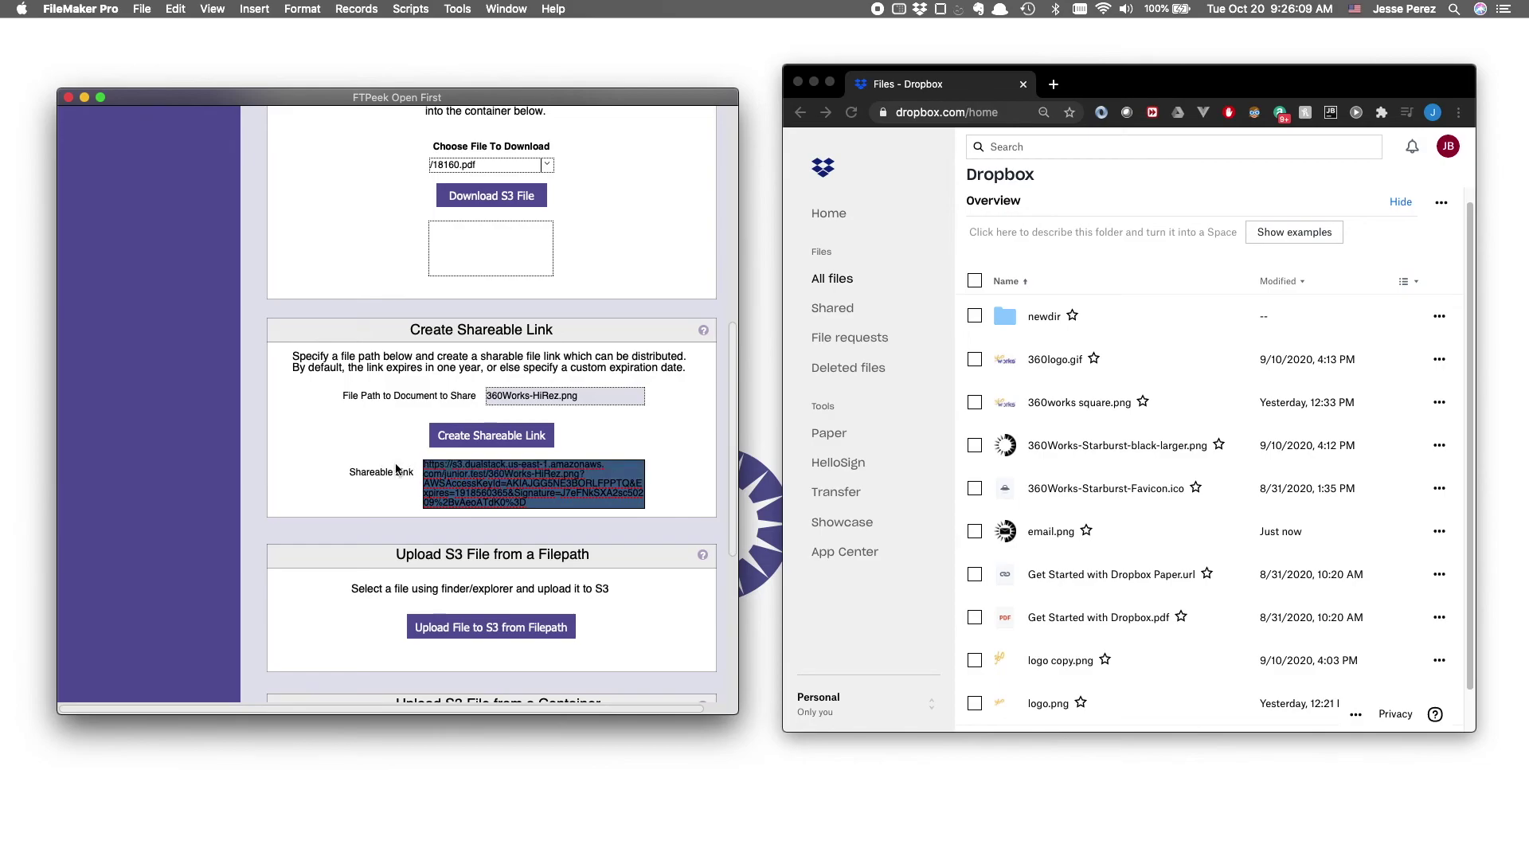
Load the pasted S3 link in a new Chrome tab to display 360Works-HiRez.png.
left_click(1053, 85)
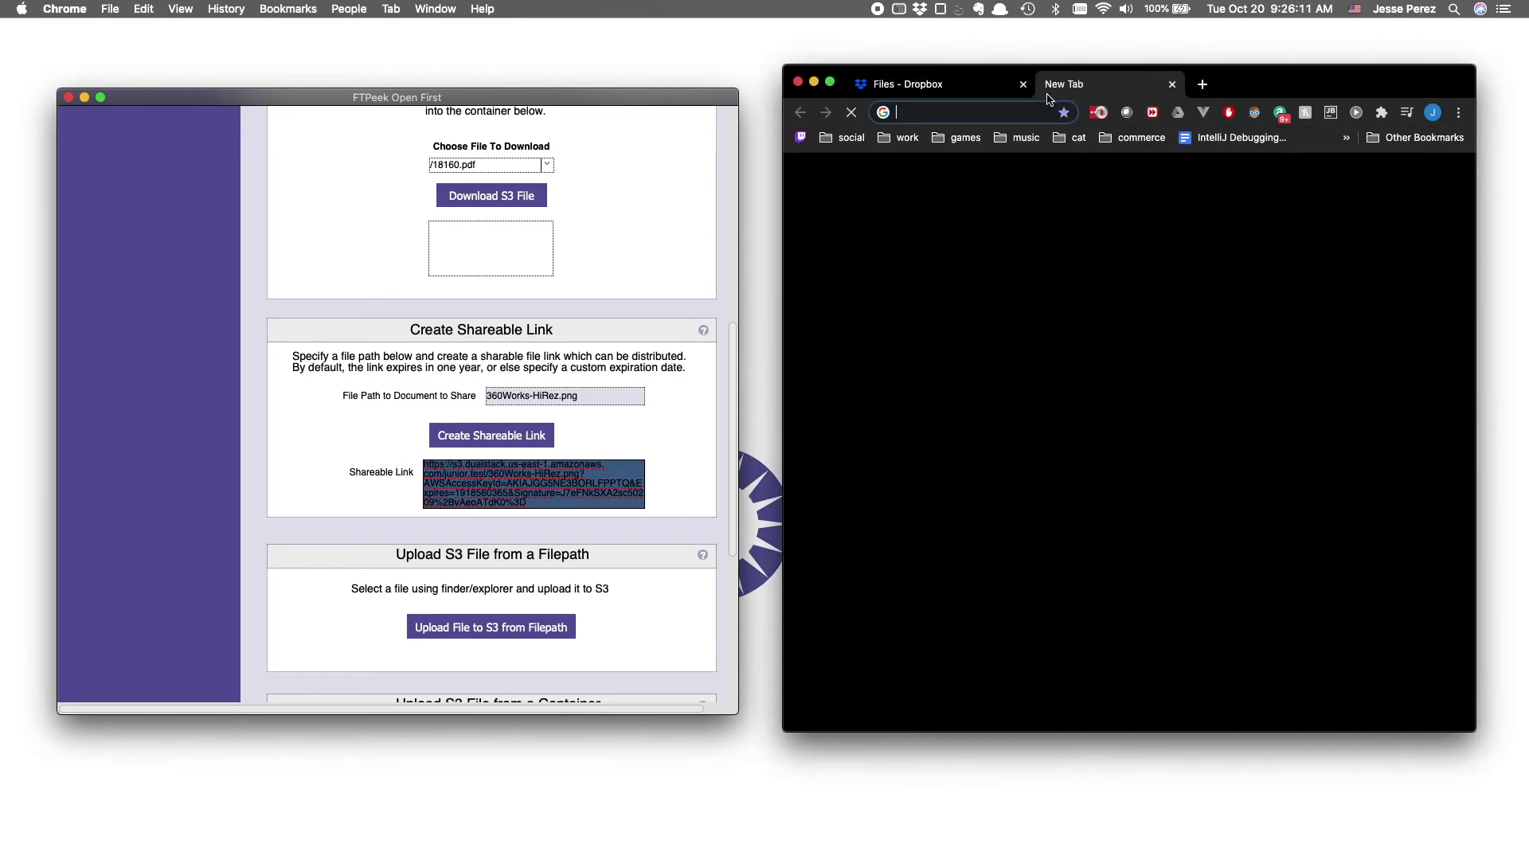
key("super+v")
key("Return")
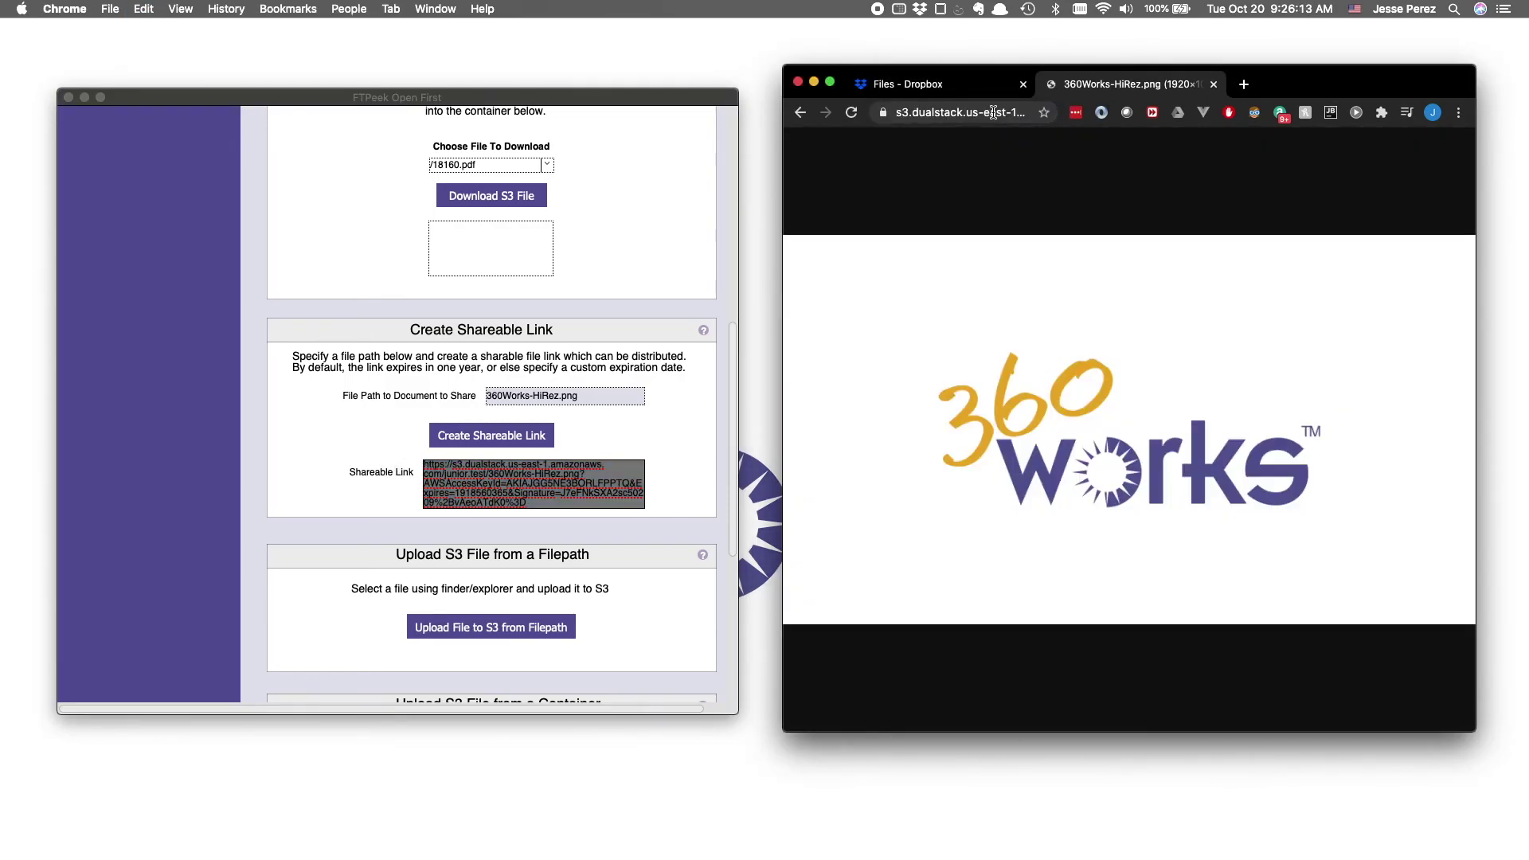